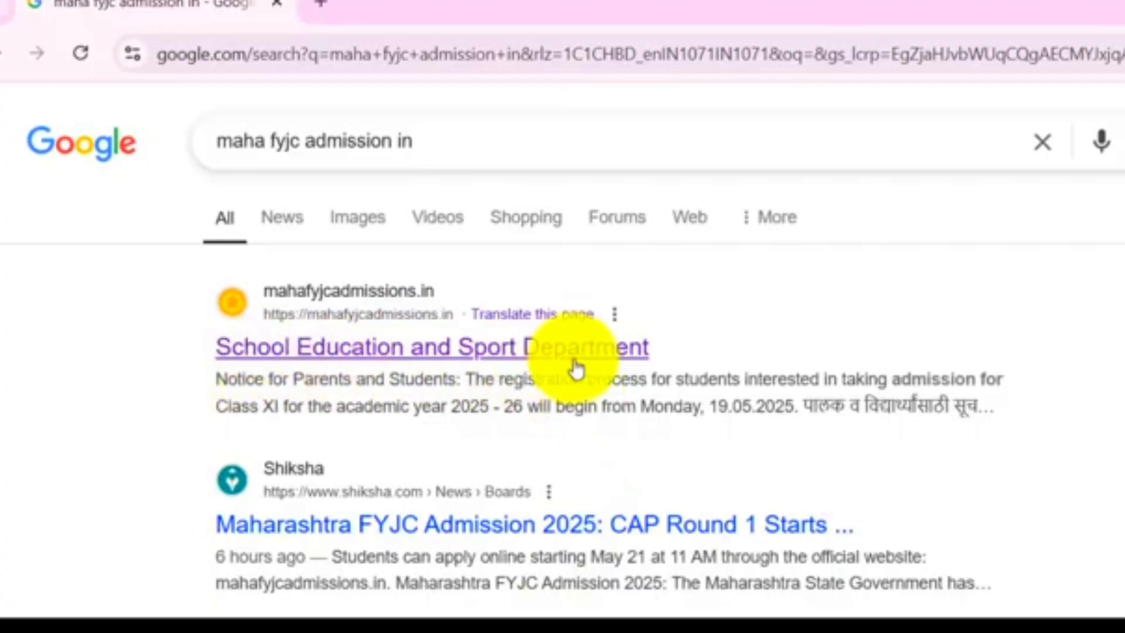
Open the School Education and Sport Department admission site from the search results and highlight the registration notice
click(405, 360)
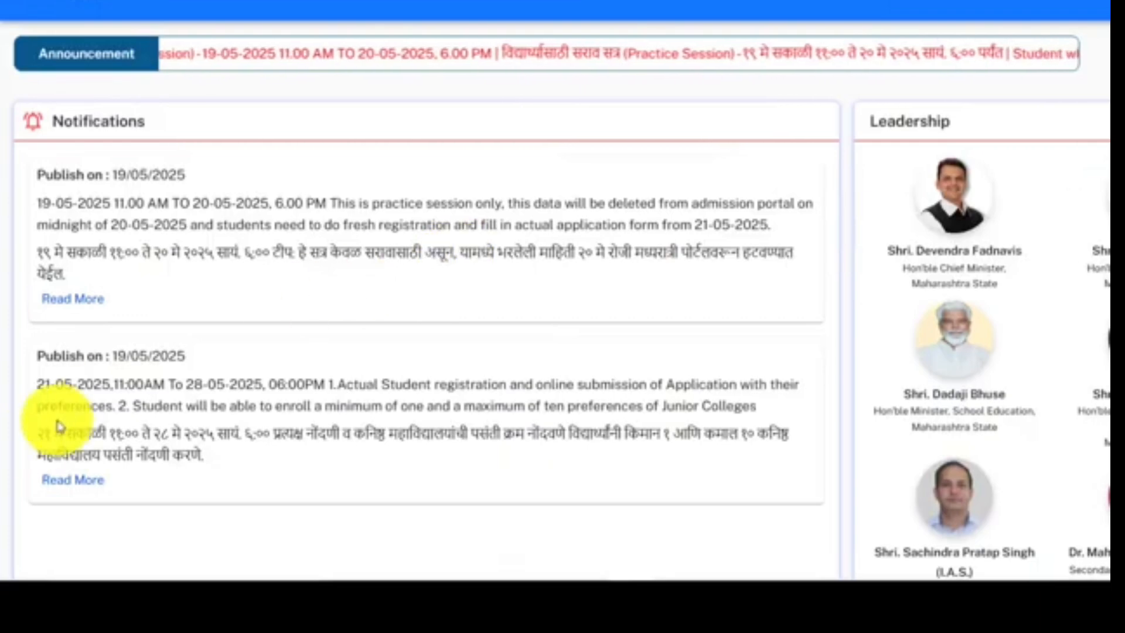
drag(23, 451, 341, 434)
click(369, 480)
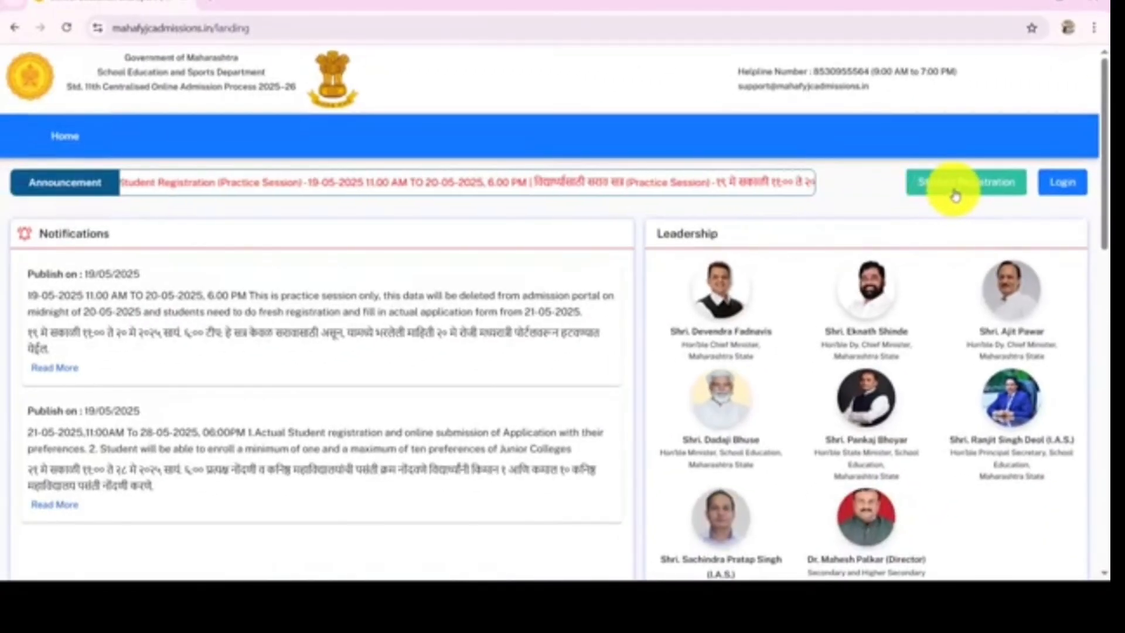
Open the Student Registration form and review all of its sections
click(959, 190)
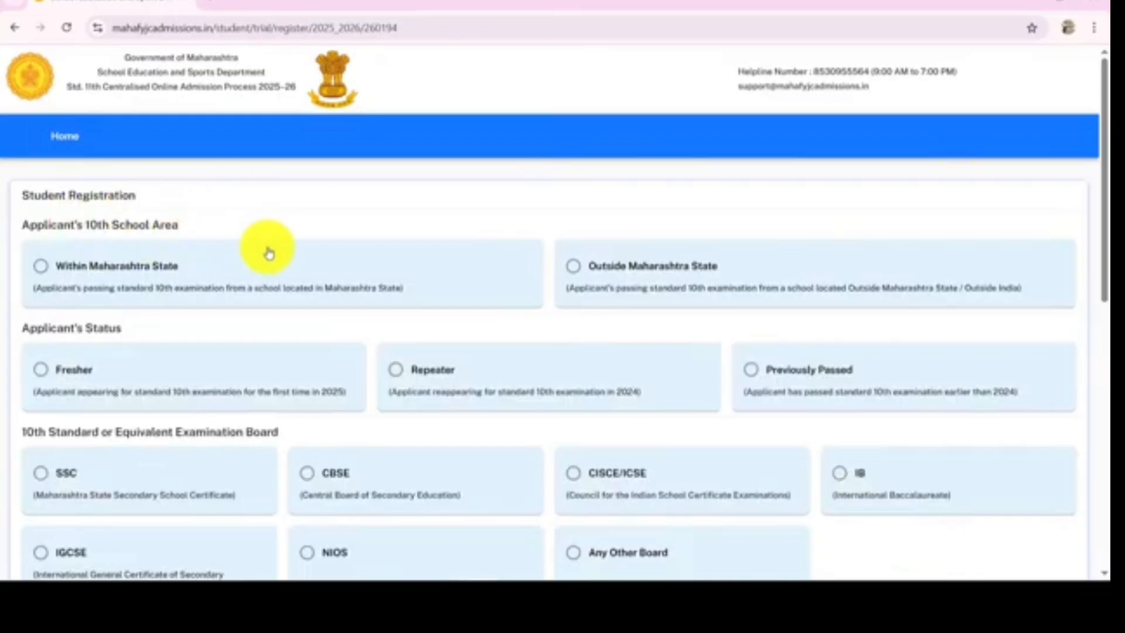
scroll(269, 251, down, 3)
scroll(269, 253, down, 3)
scroll(269, 253, down, 6)
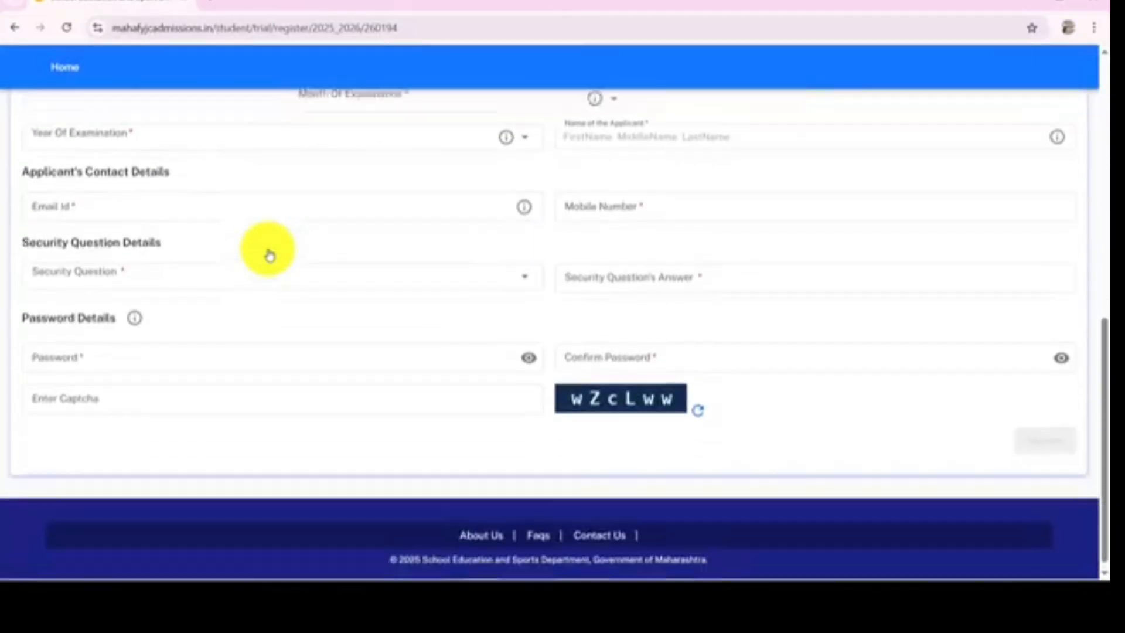
scroll(269, 253, up, 10)
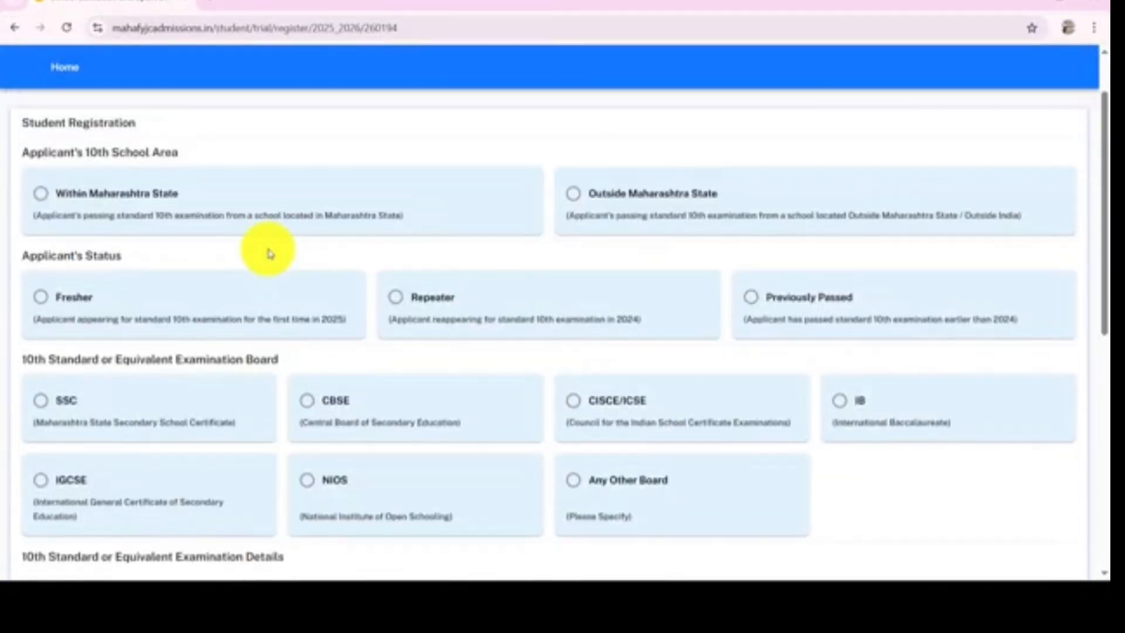
scroll(269, 253, down, 6)
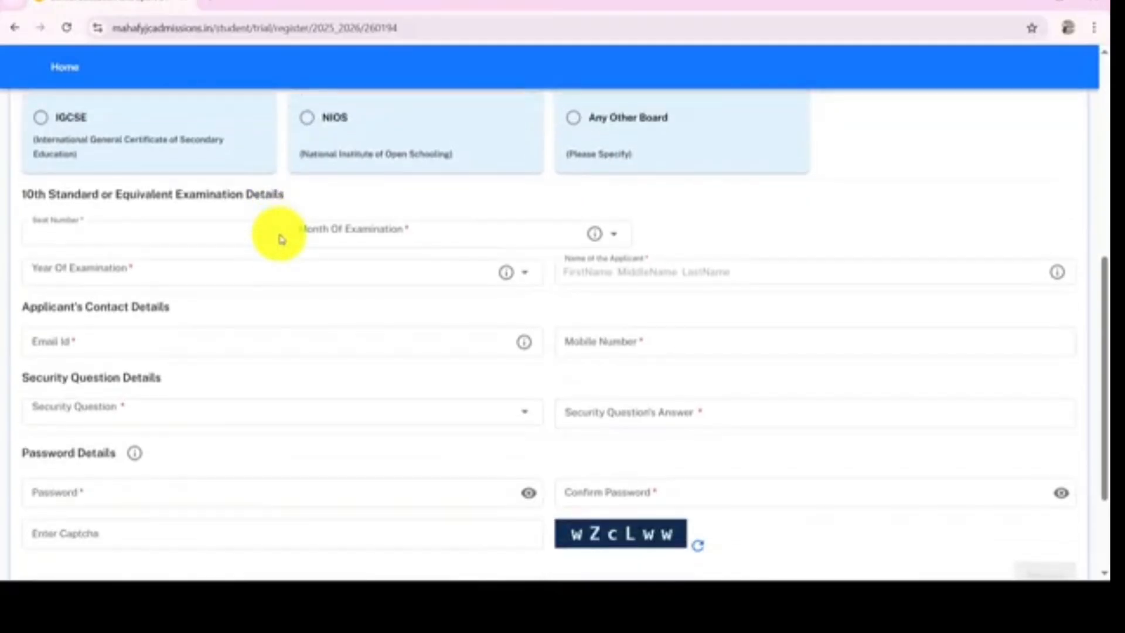
scroll(281, 238, down, 3)
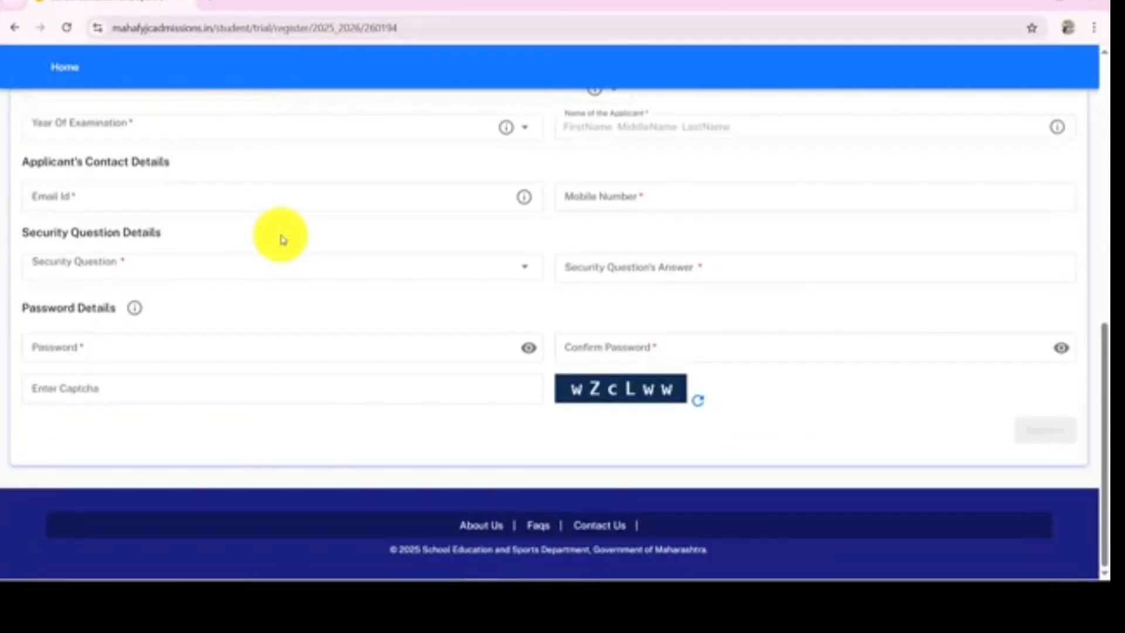
scroll(280, 238, up, 10)
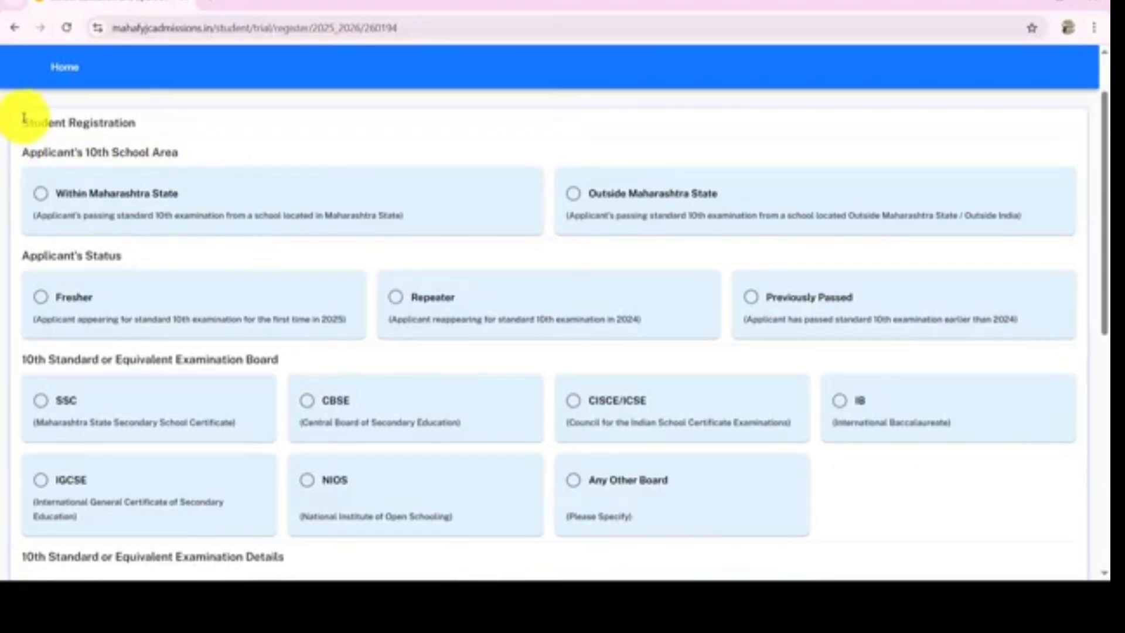
Choose Within Maharashtra State as the applicant's 10th school area
drag(24, 123, 163, 124)
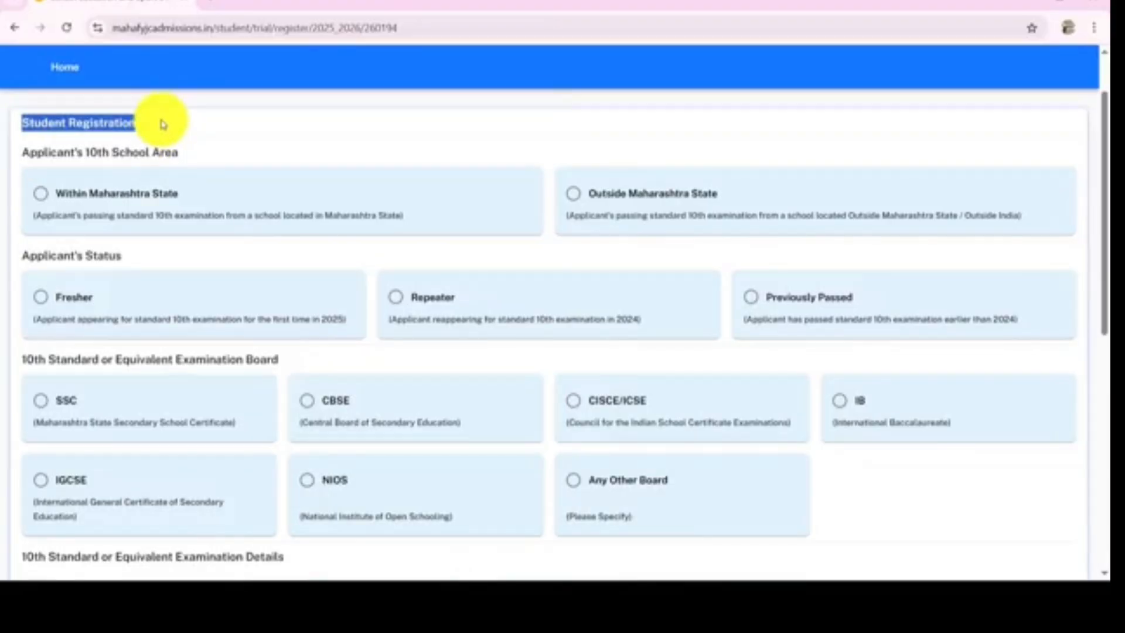
click(163, 124)
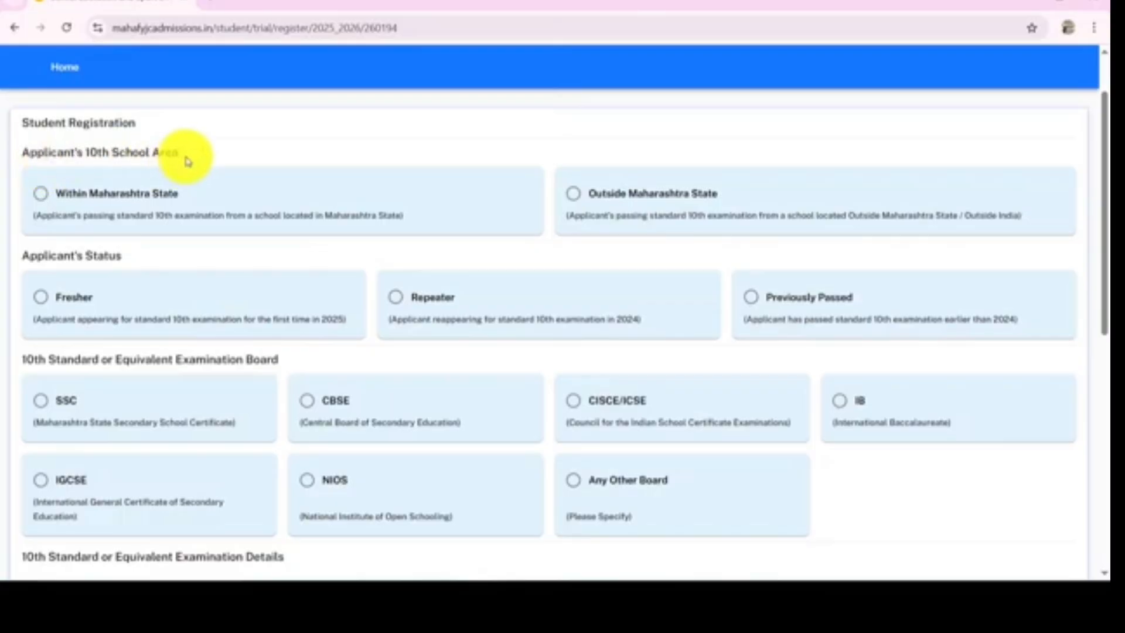
click(41, 199)
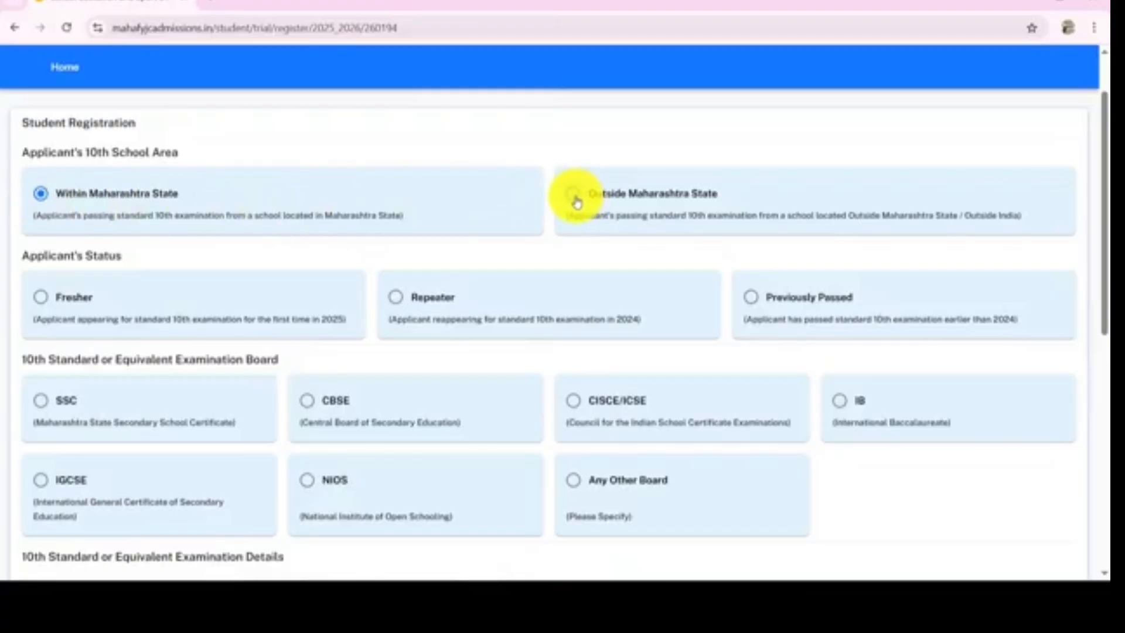
click(41, 200)
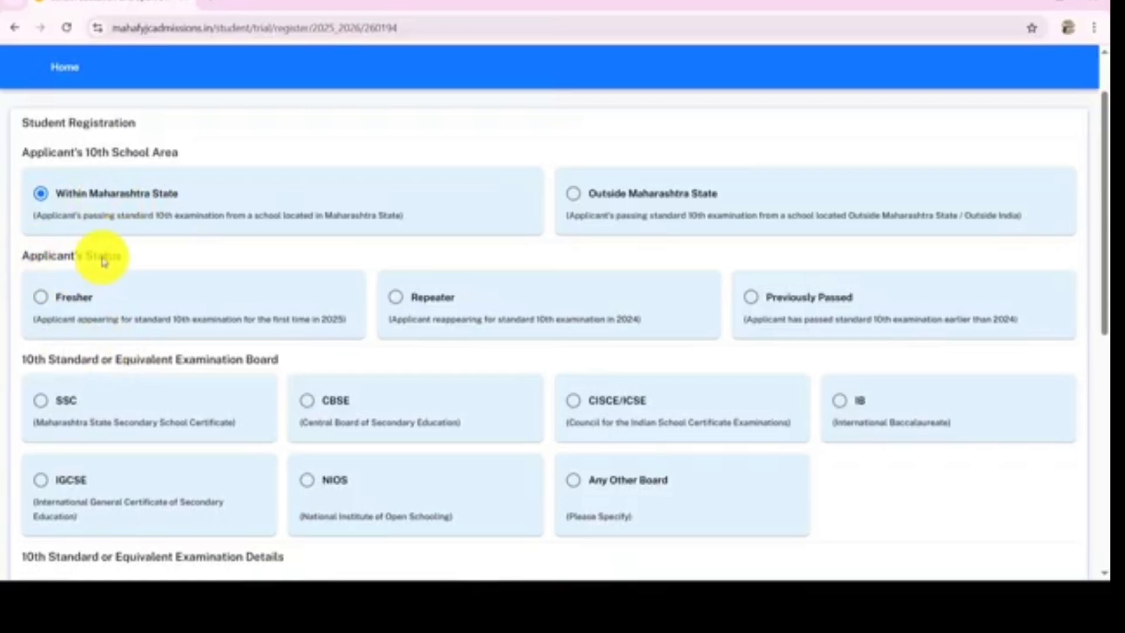
Set the applicant's status to Fresher
scroll(126, 265, down, 1)
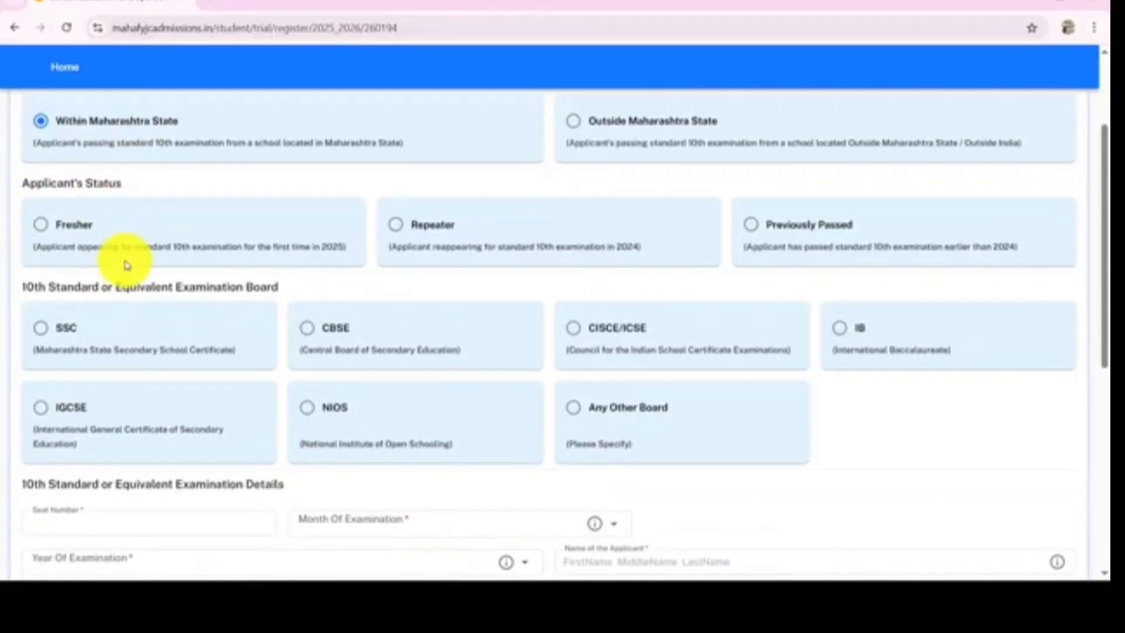
click(41, 227)
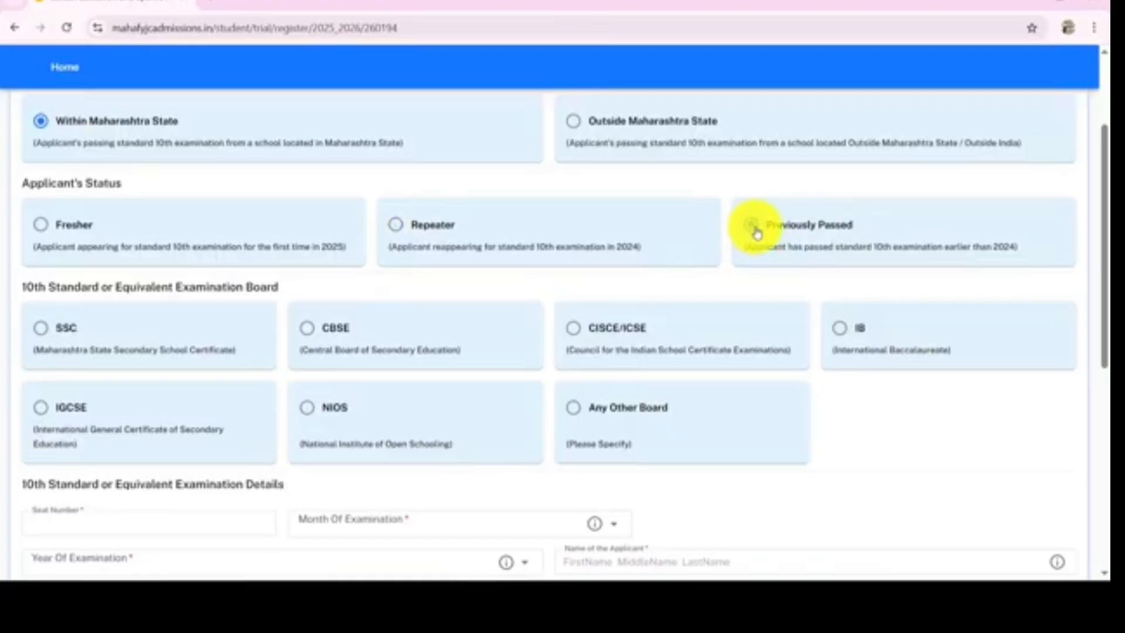
click(42, 232)
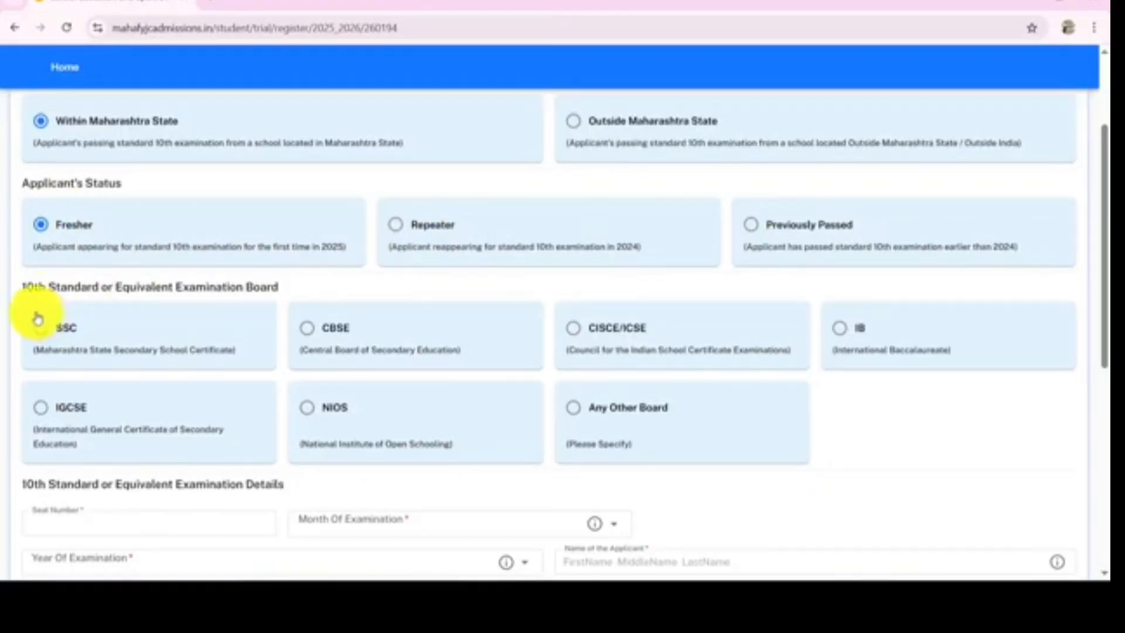
Select SSC as the 10th standard or equivalent examination board
scroll(36, 305, down, 1)
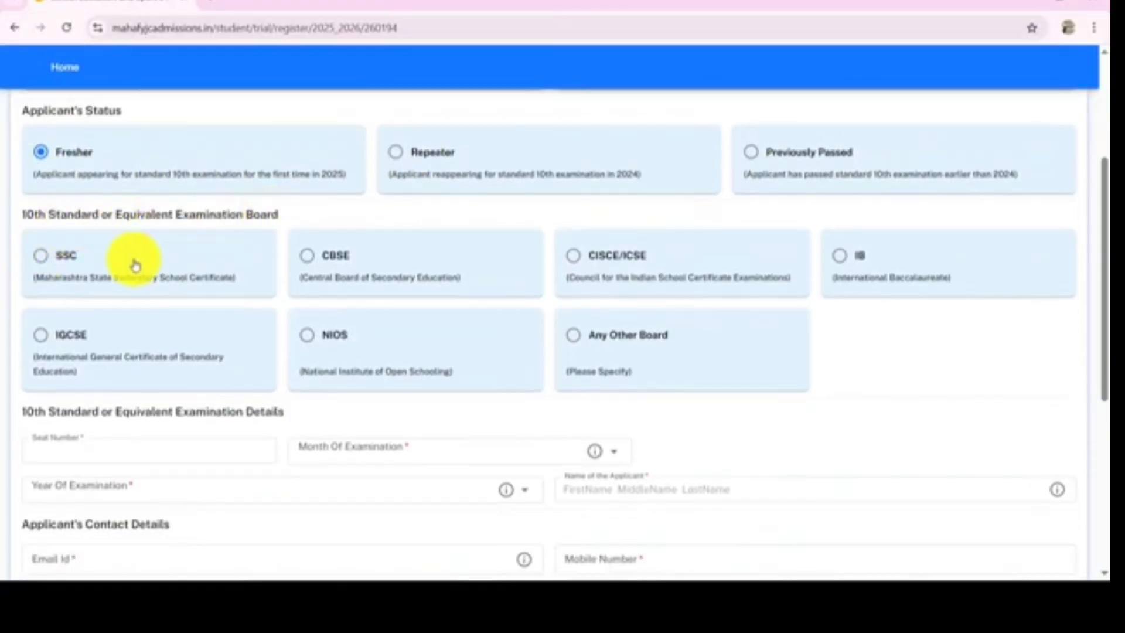
click(42, 263)
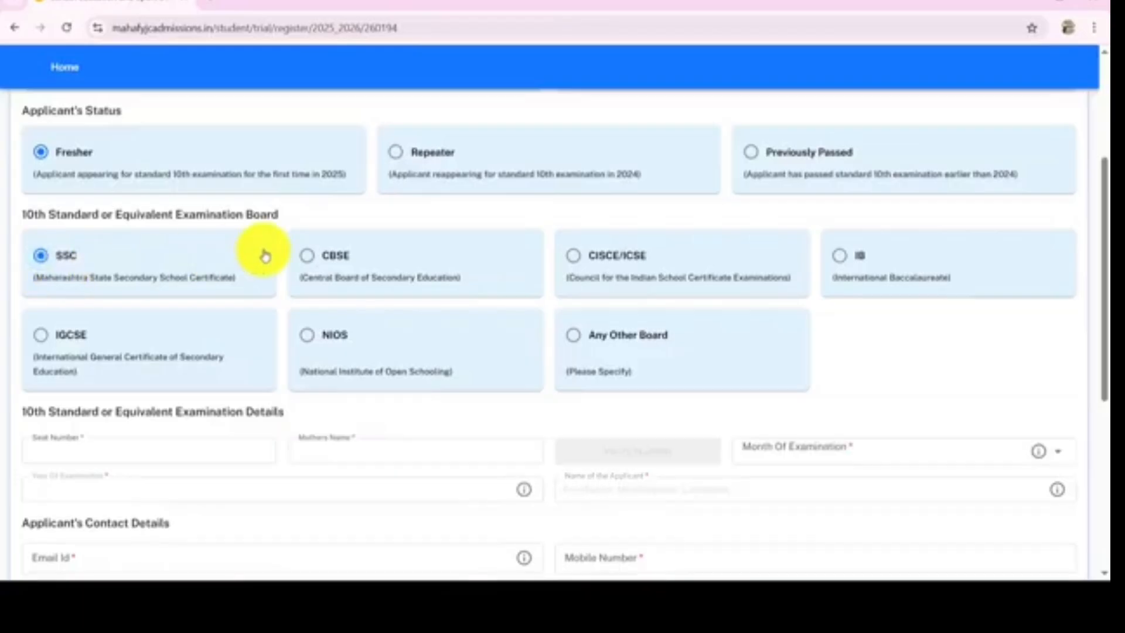
click(307, 257)
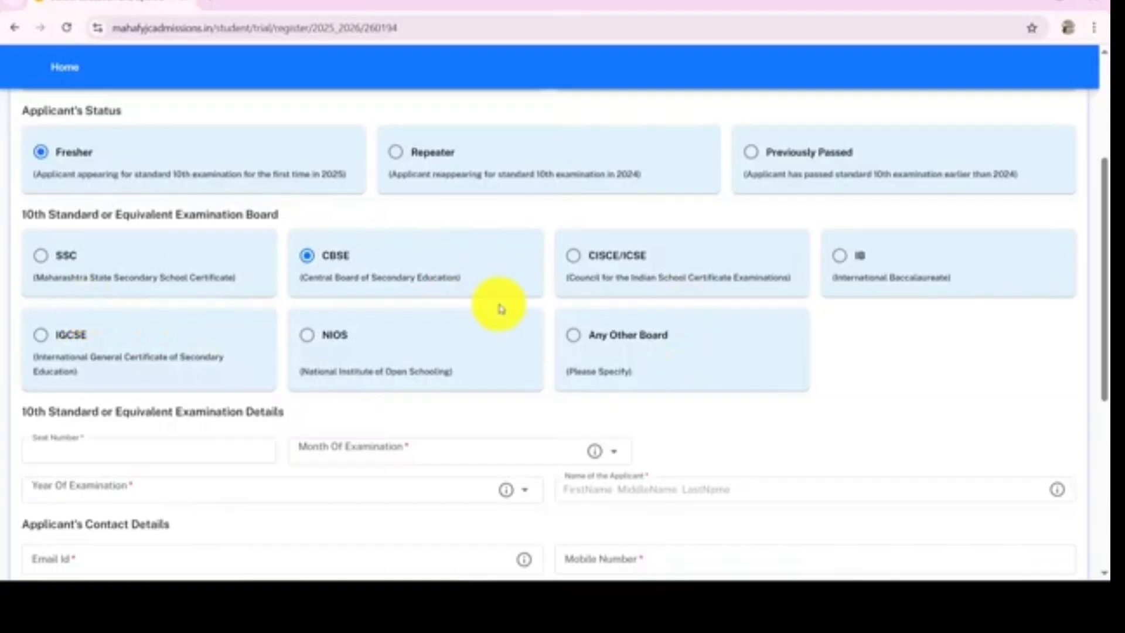
click(43, 264)
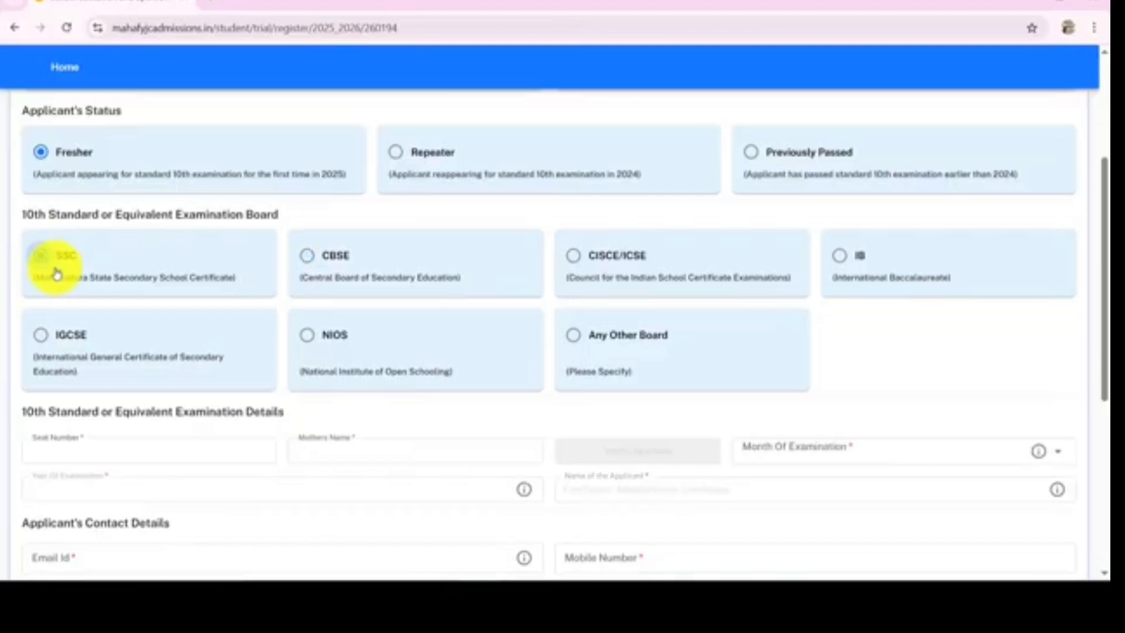
Fill in the applicant's 10th seat number and mother's name
scroll(76, 291, down, 2)
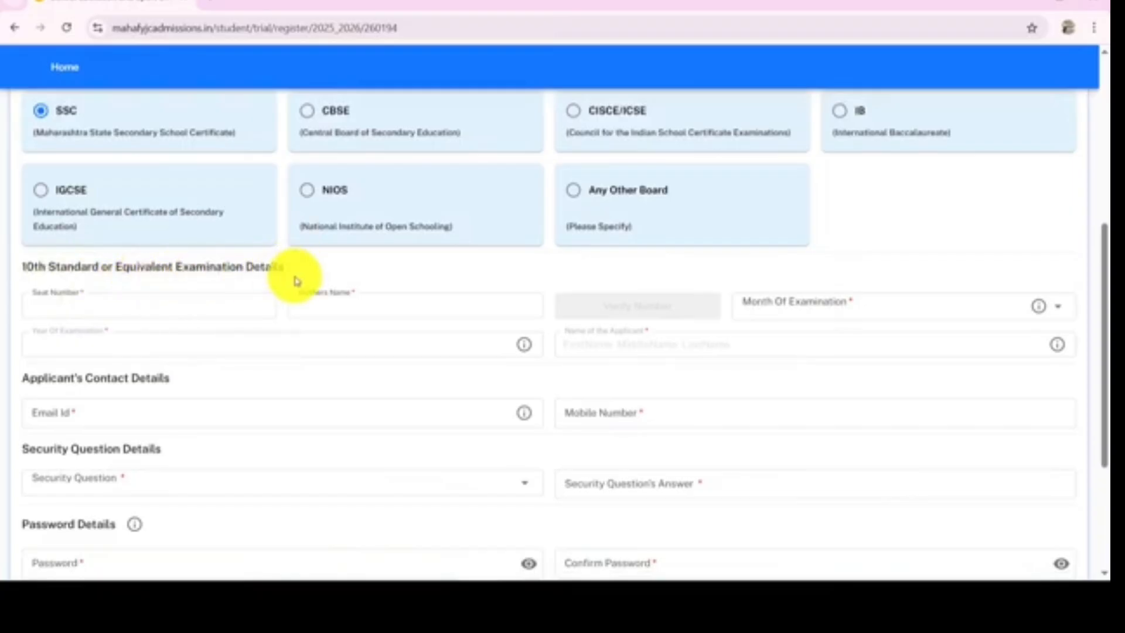
scroll(370, 284, down, 1)
scroll(370, 284, down, 2)
scroll(347, 206, up, 2)
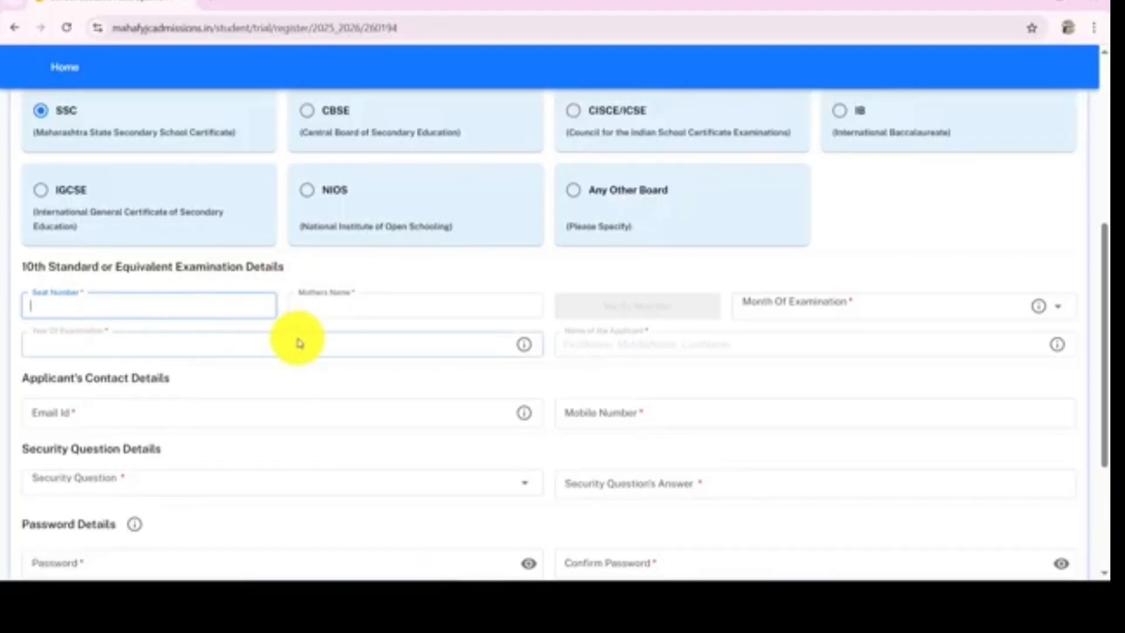
click(356, 308)
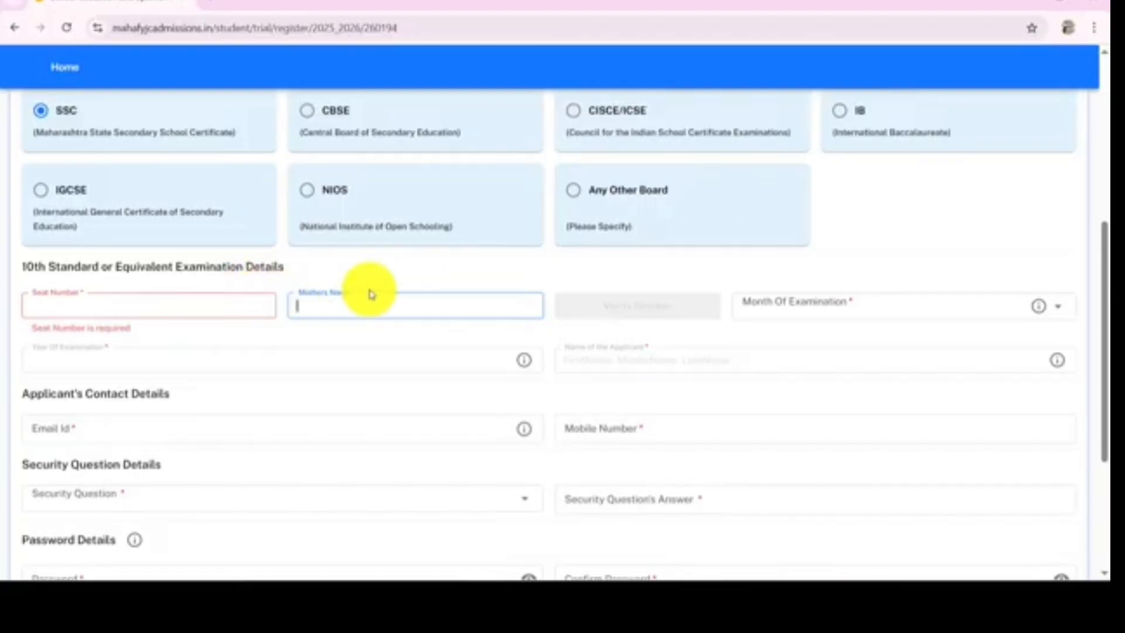
click(641, 311)
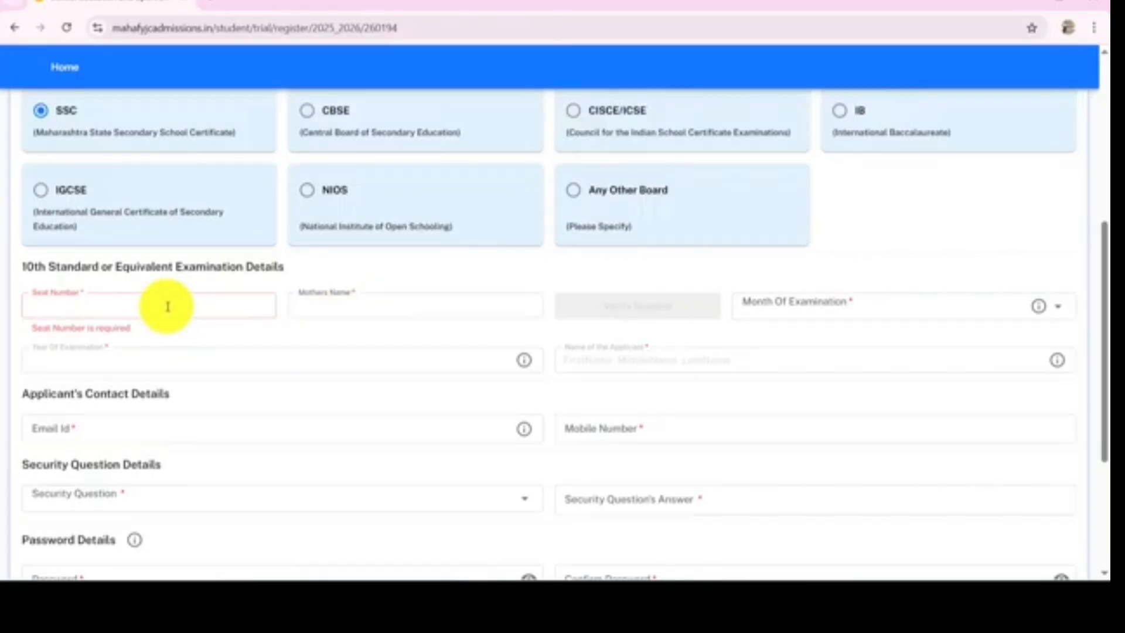
click(338, 306)
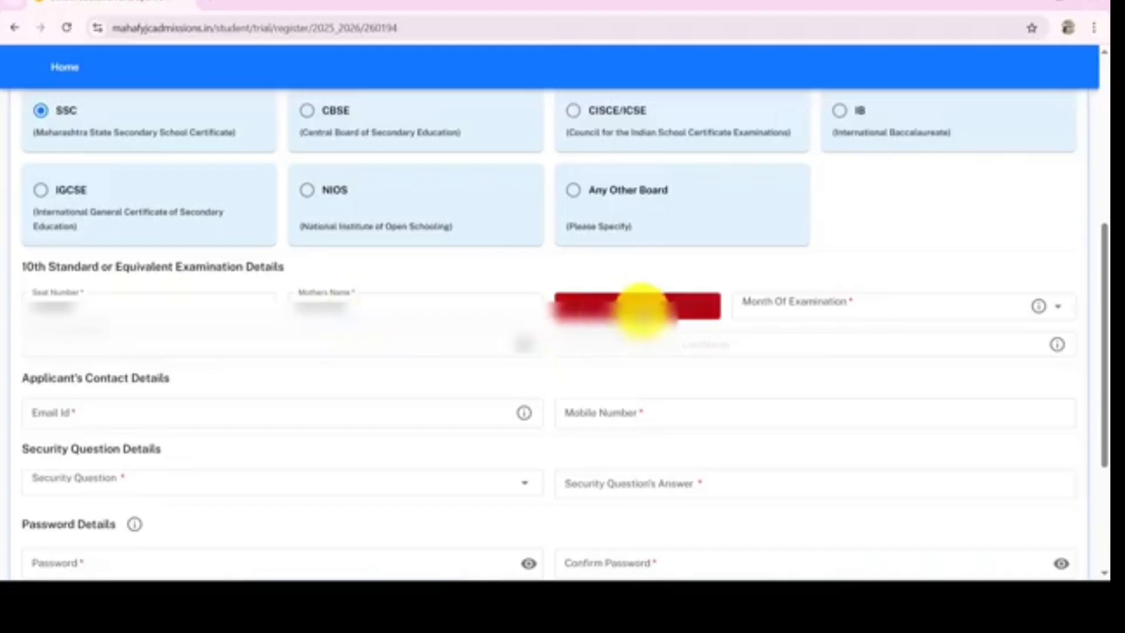
Verify the seat number and confirm that the SSC details are correct
click(643, 307)
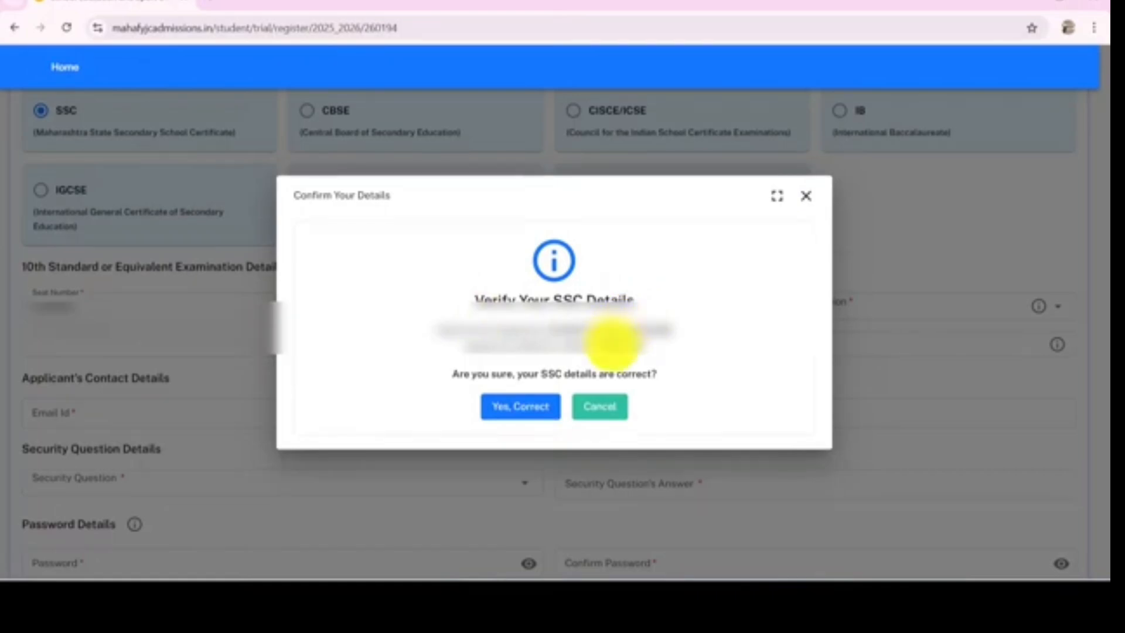
click(525, 413)
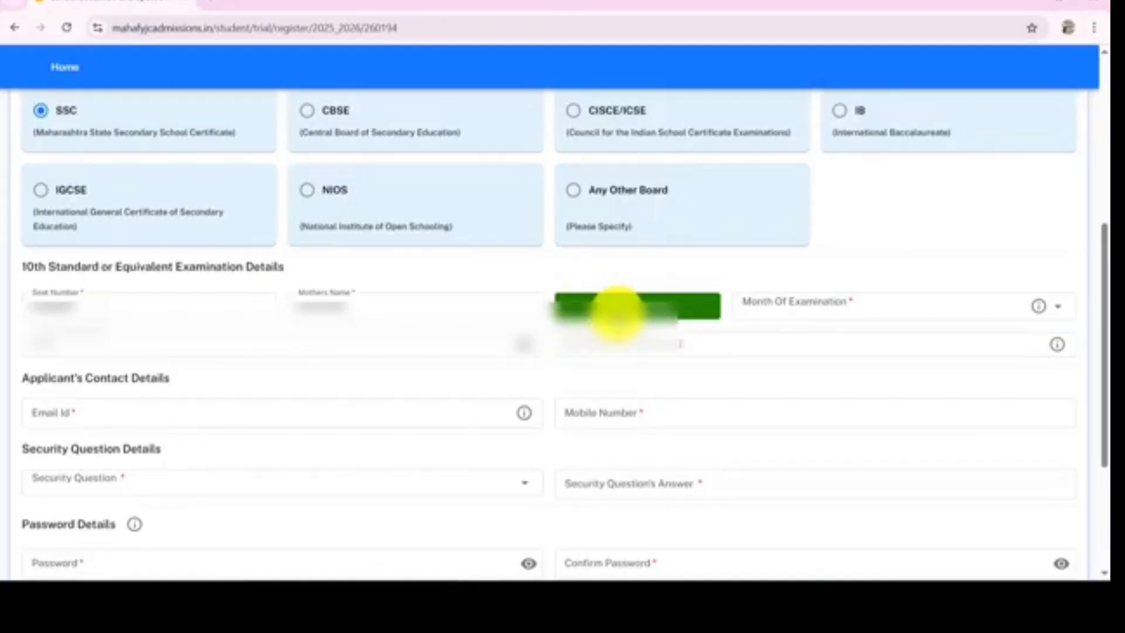
click(678, 316)
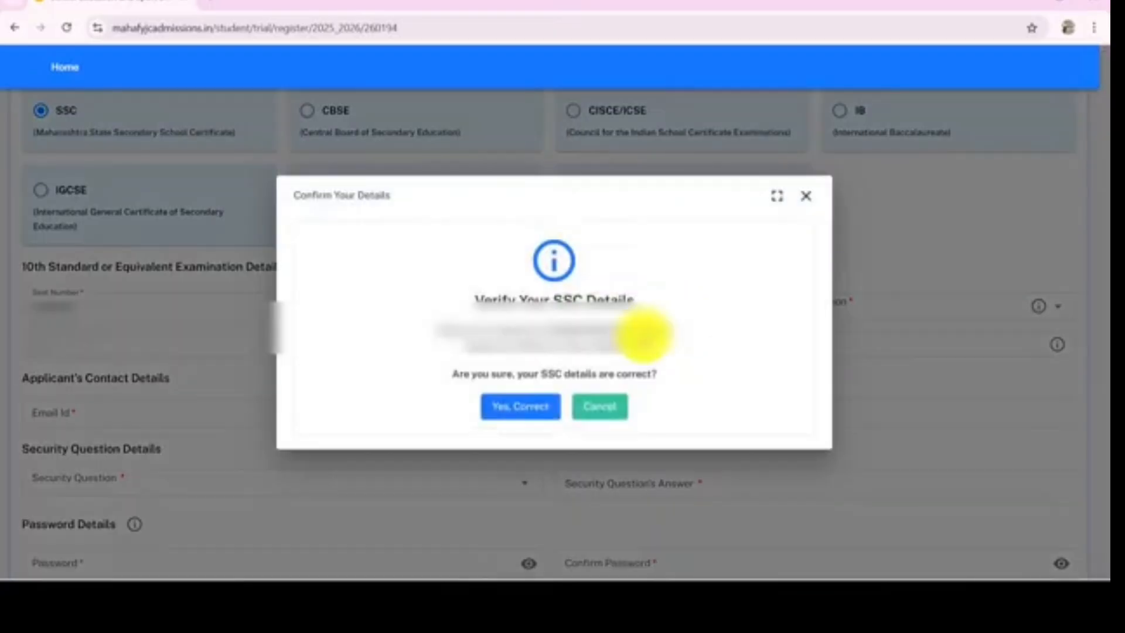
click(536, 421)
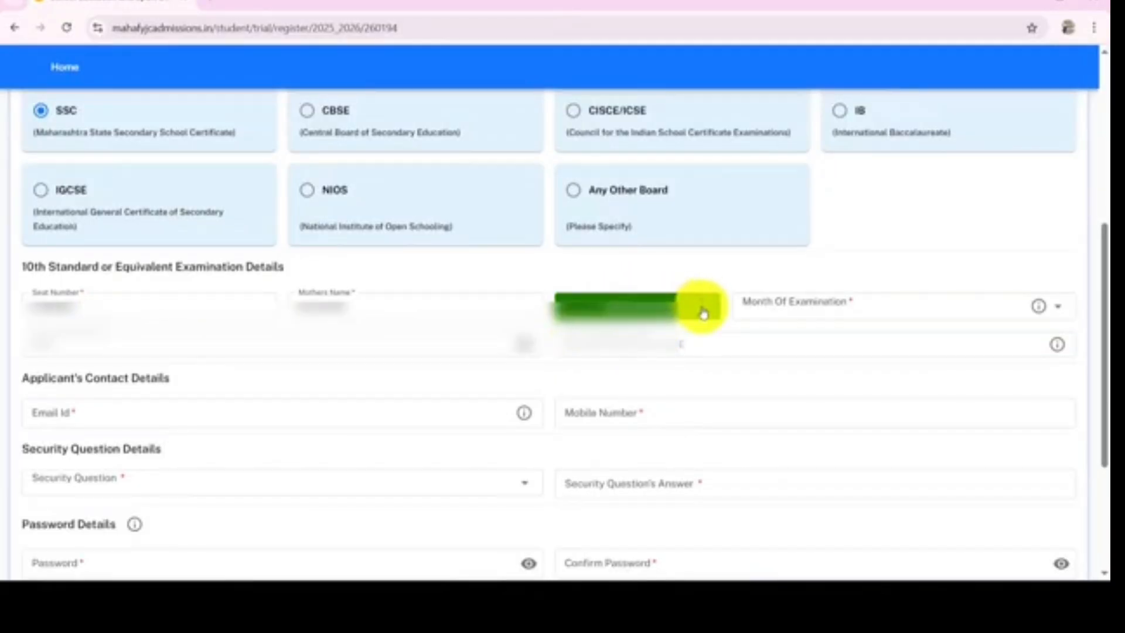
Set the Month of Examination to March
click(768, 311)
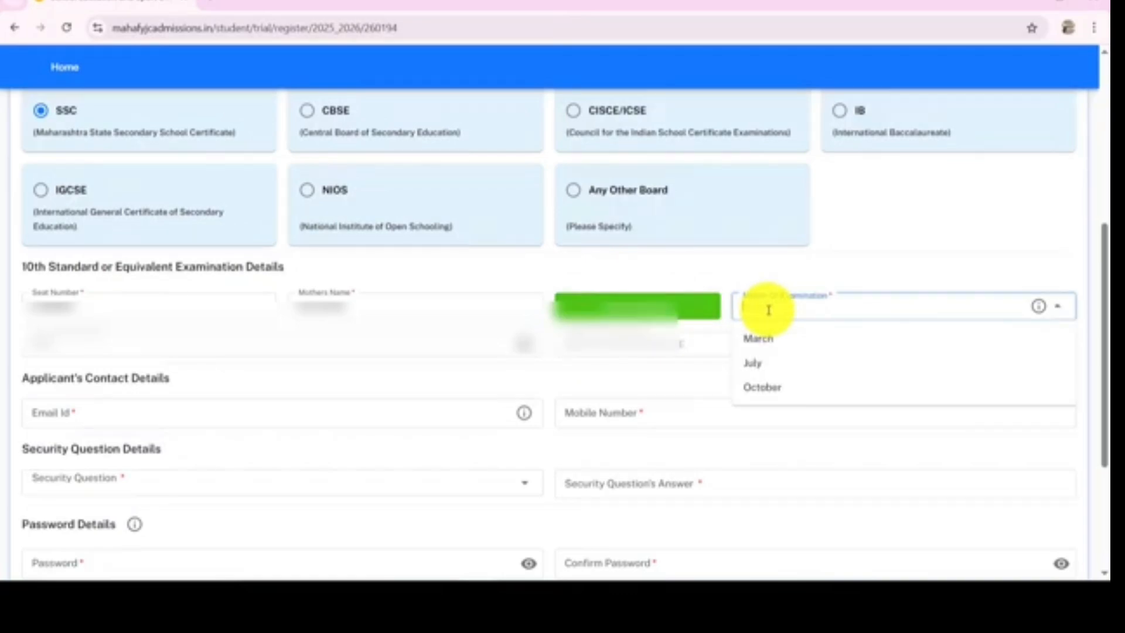
click(769, 342)
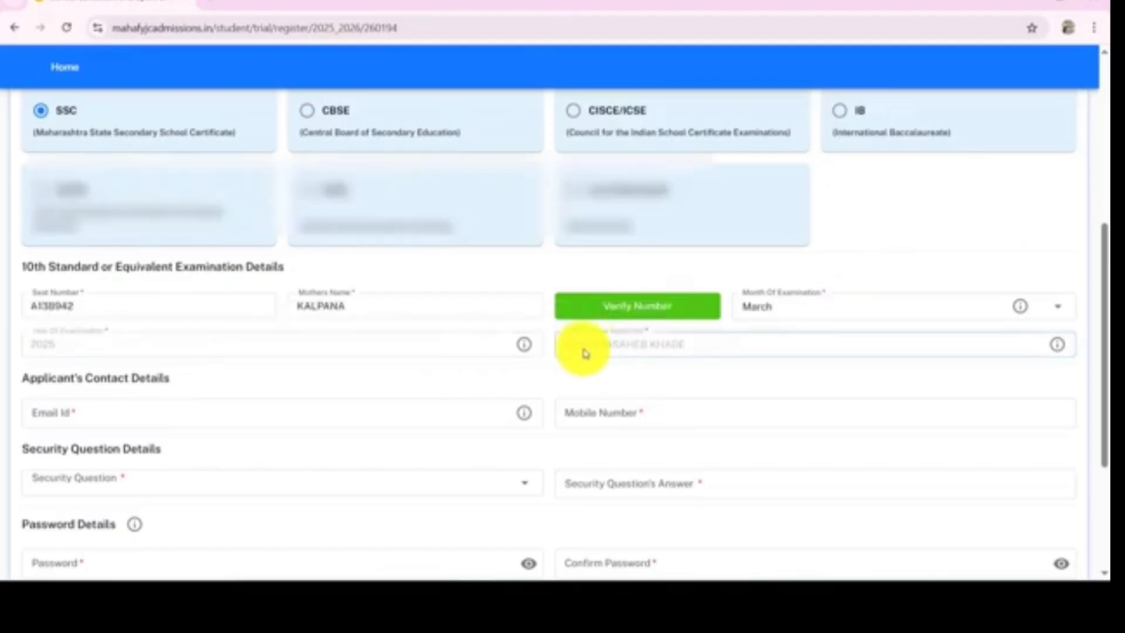
Enter the applicant's email ID and mobile number in the contact details
scroll(586, 352, down, 3)
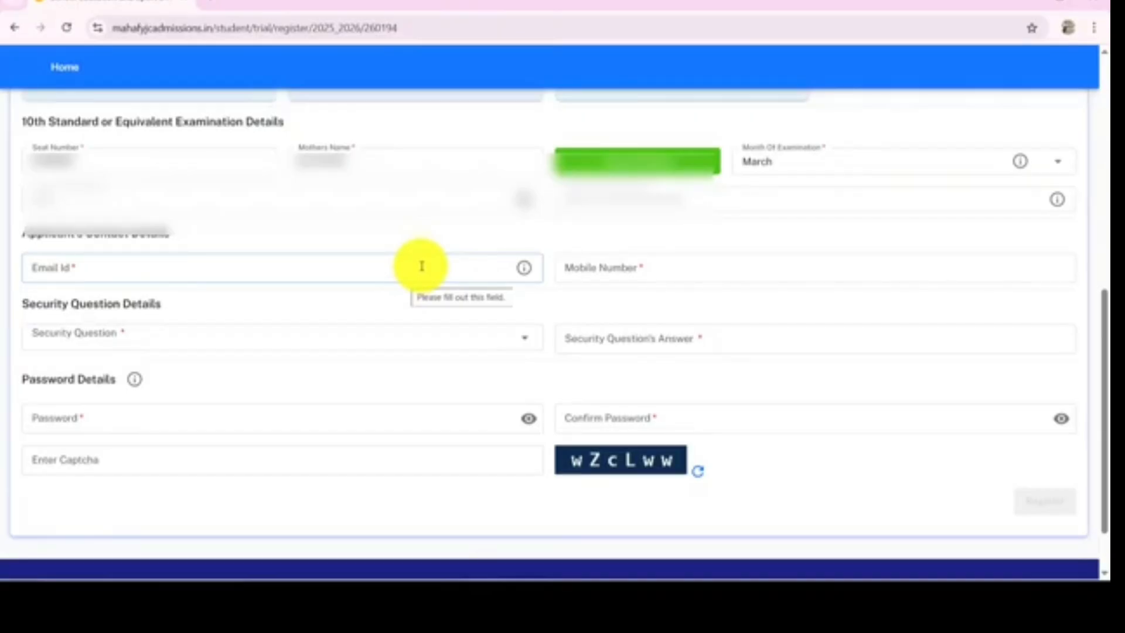
click(92, 275)
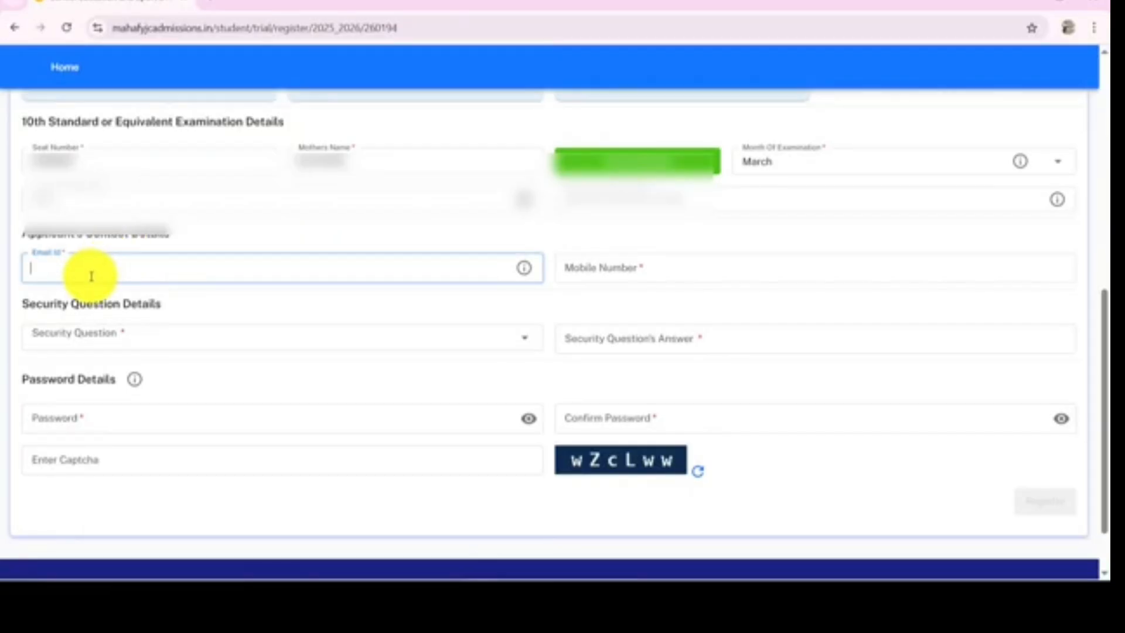
click(592, 265)
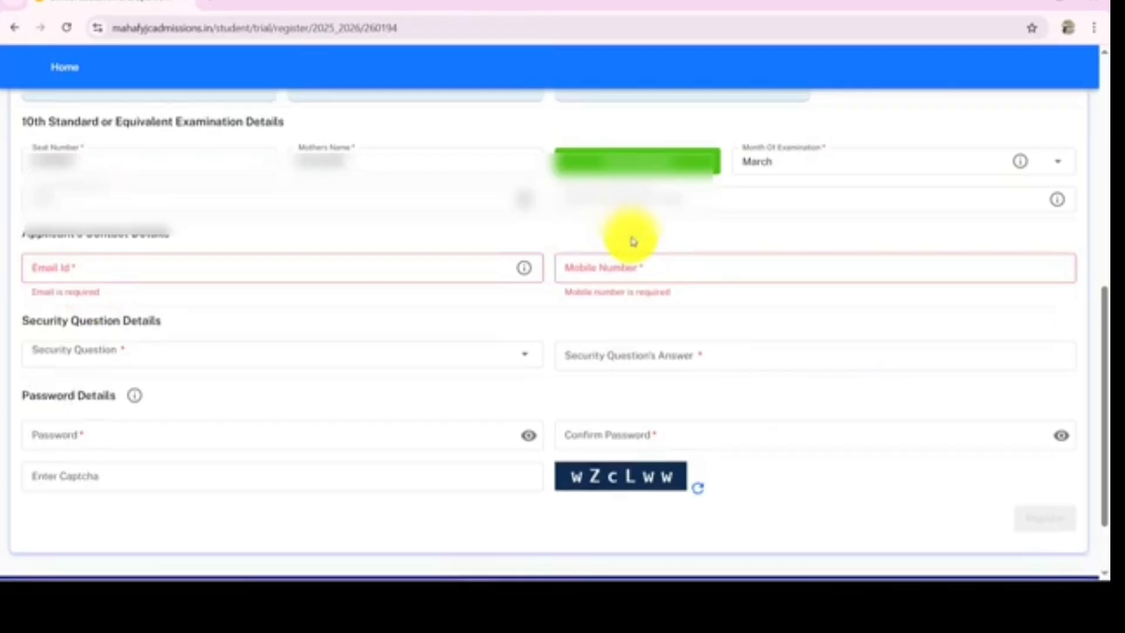
Choose 'What is the name of your grand father ?' as the security question
scroll(633, 241, down, 2)
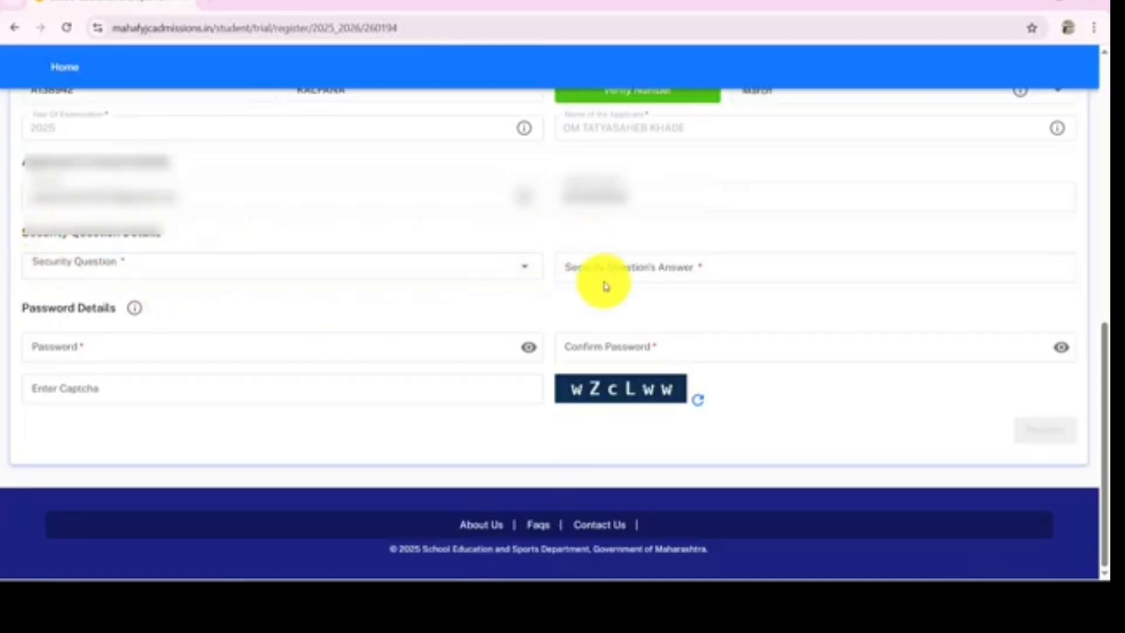
click(528, 272)
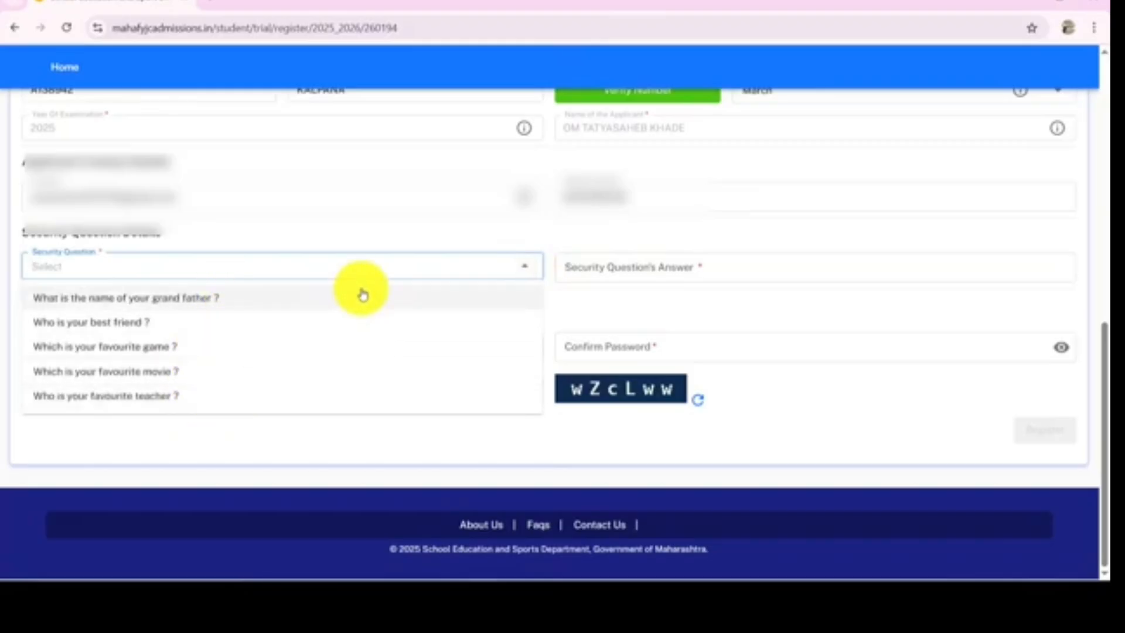
click(685, 267)
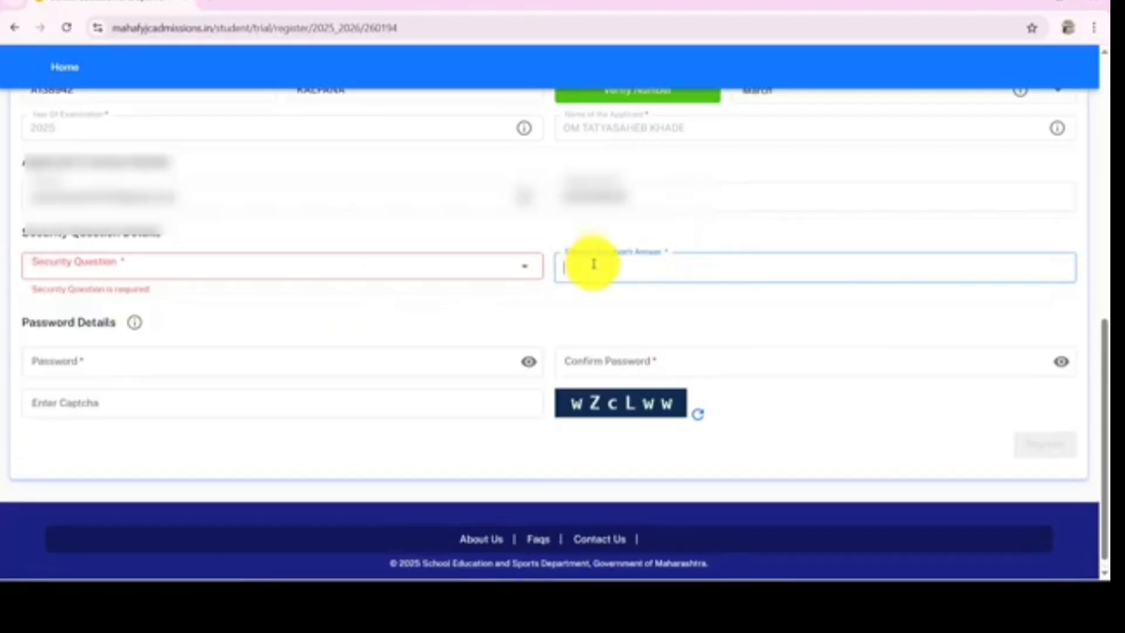
click(698, 228)
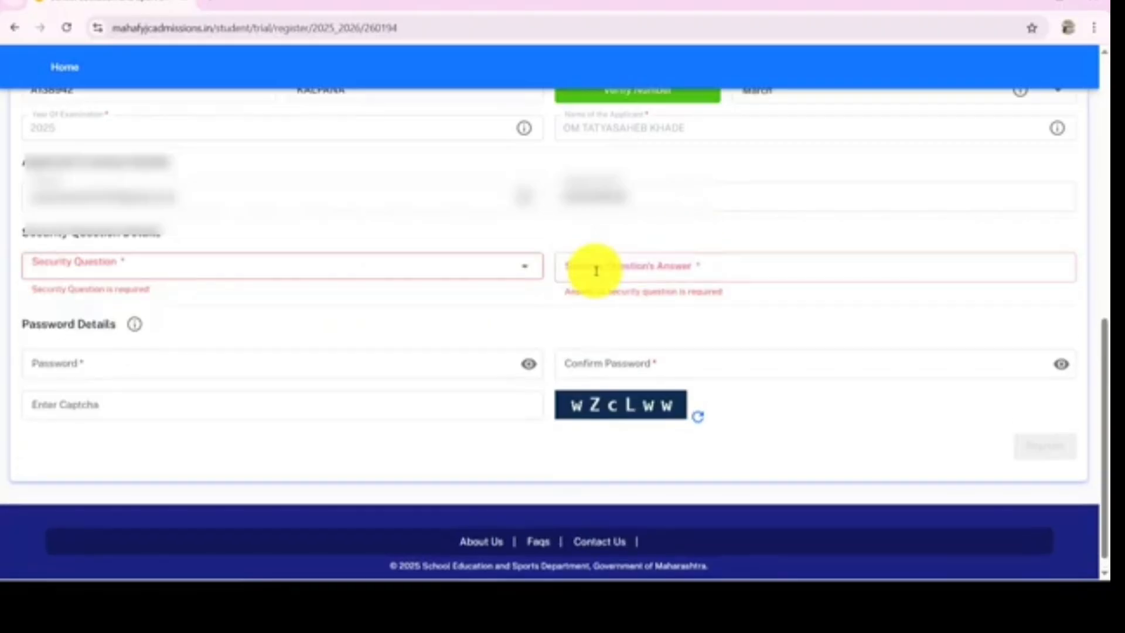
click(521, 274)
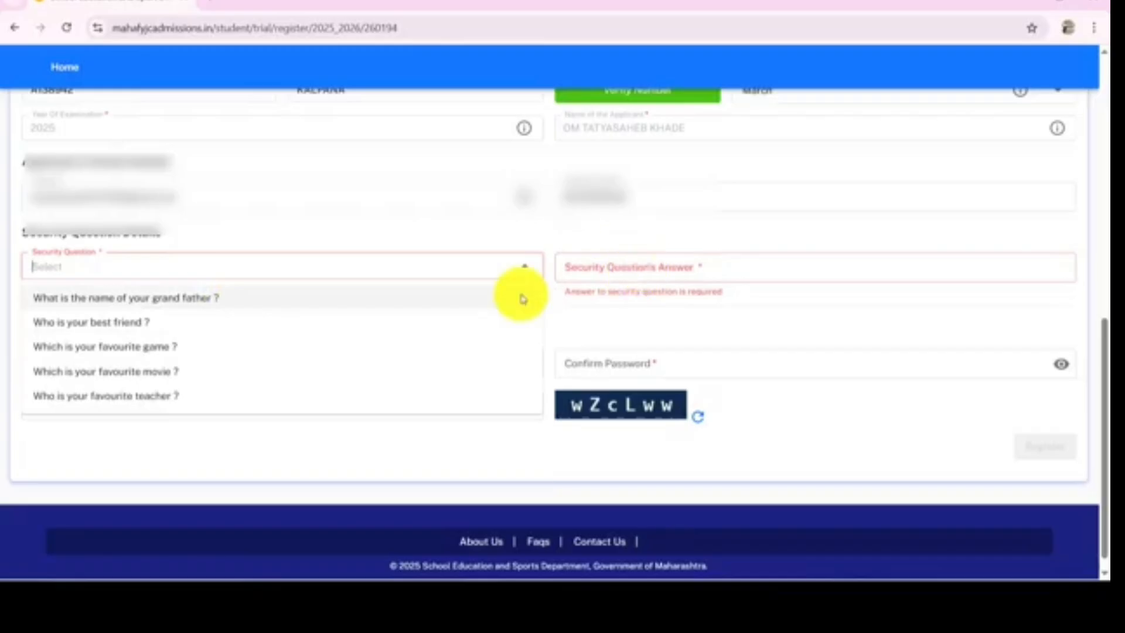
click(406, 299)
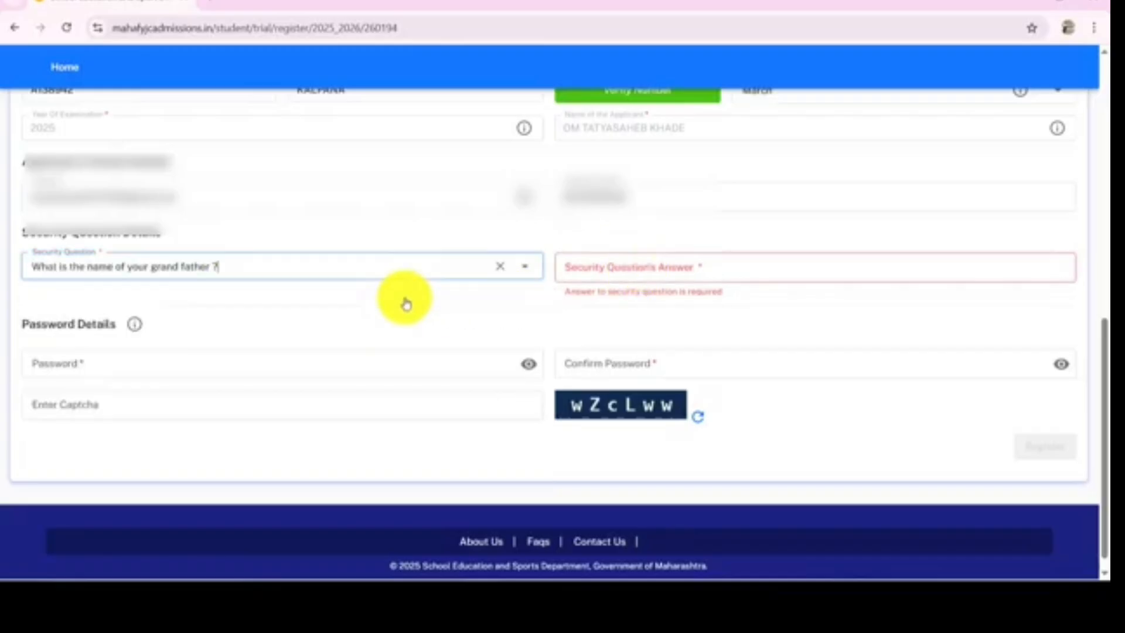
click(637, 269)
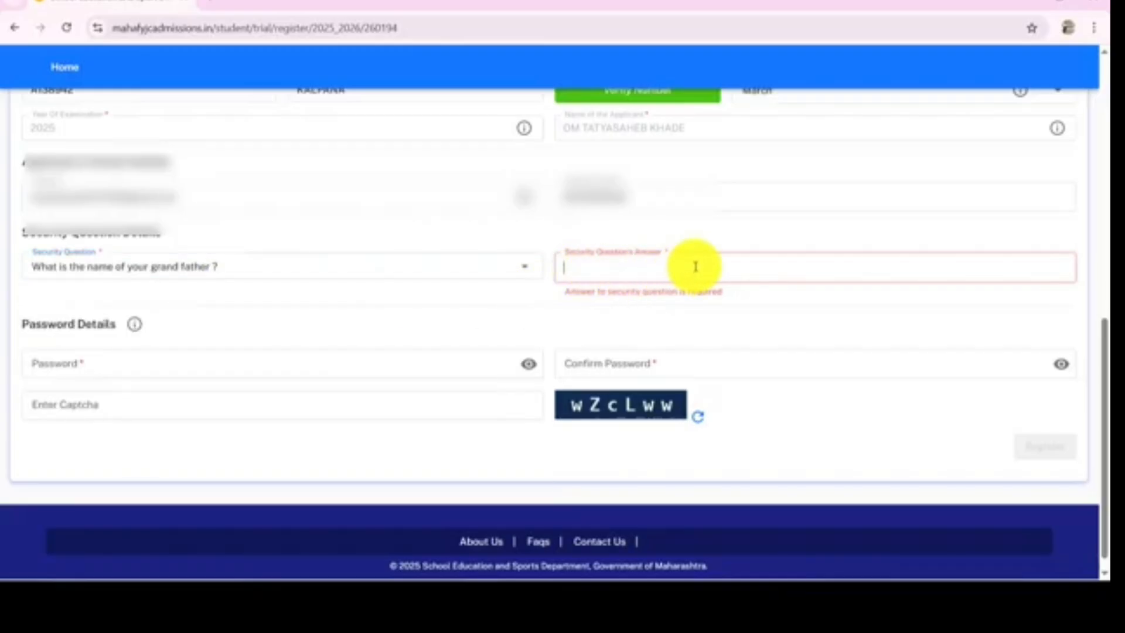
click(526, 268)
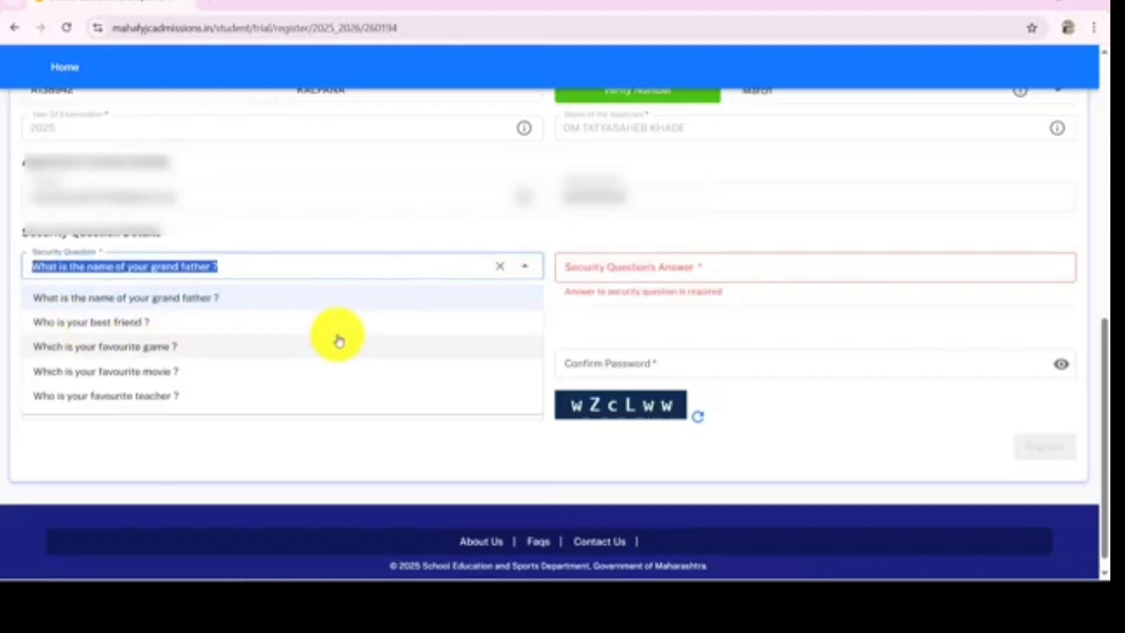
click(610, 246)
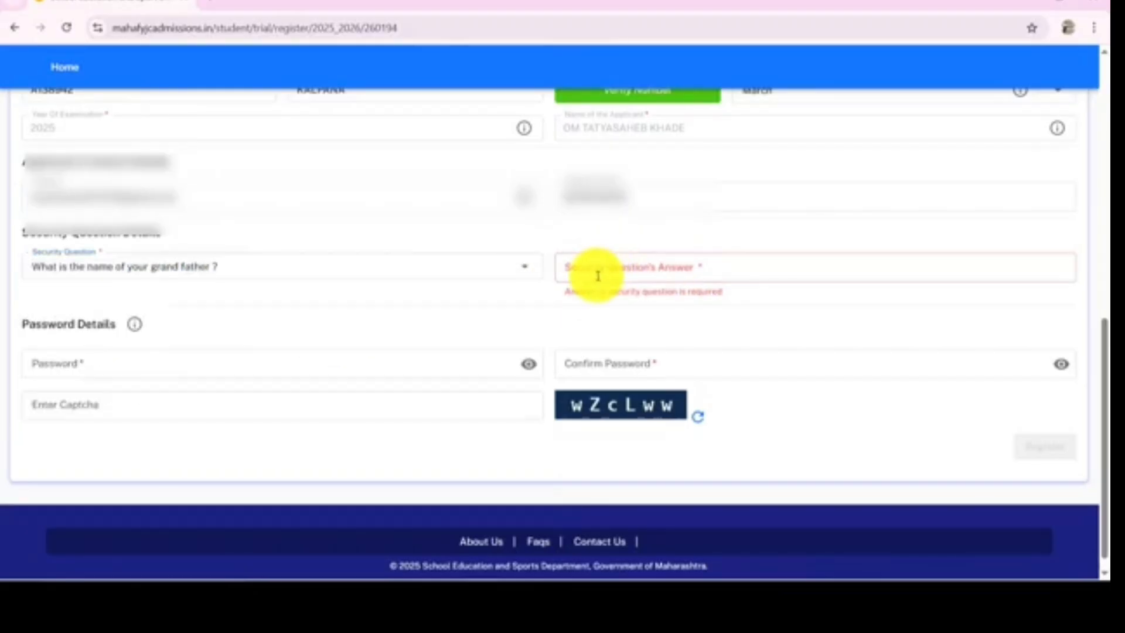
Choose 'Who is your favourite teacher ?' as the security question and enter the teacher's name as its answer
click(523, 267)
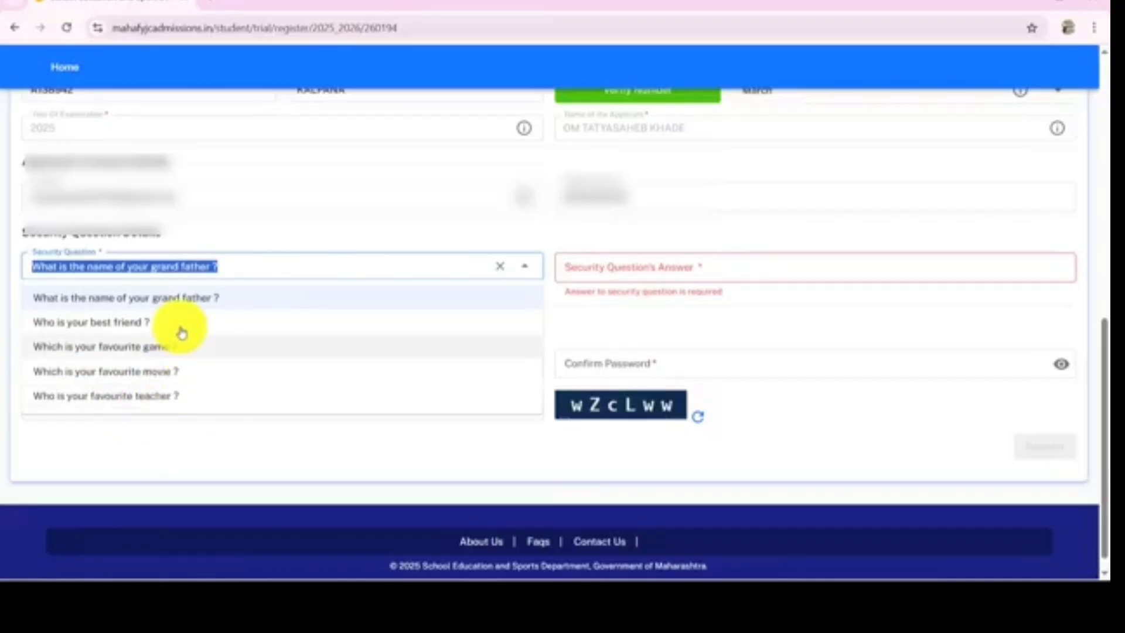
click(181, 404)
click(615, 272)
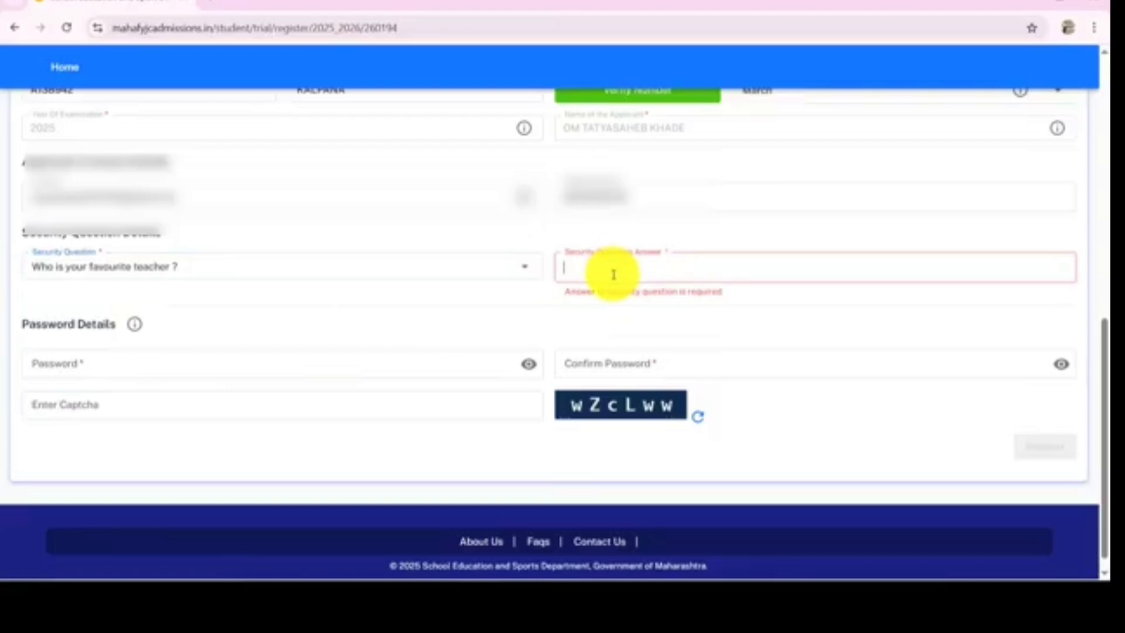
text(sad)
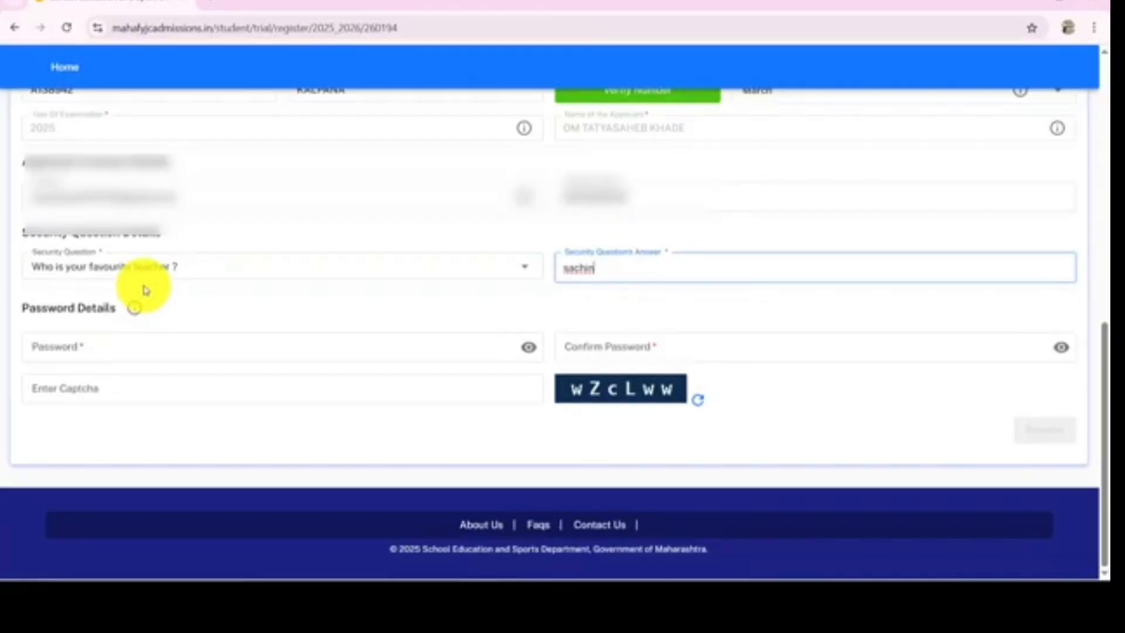
click(183, 263)
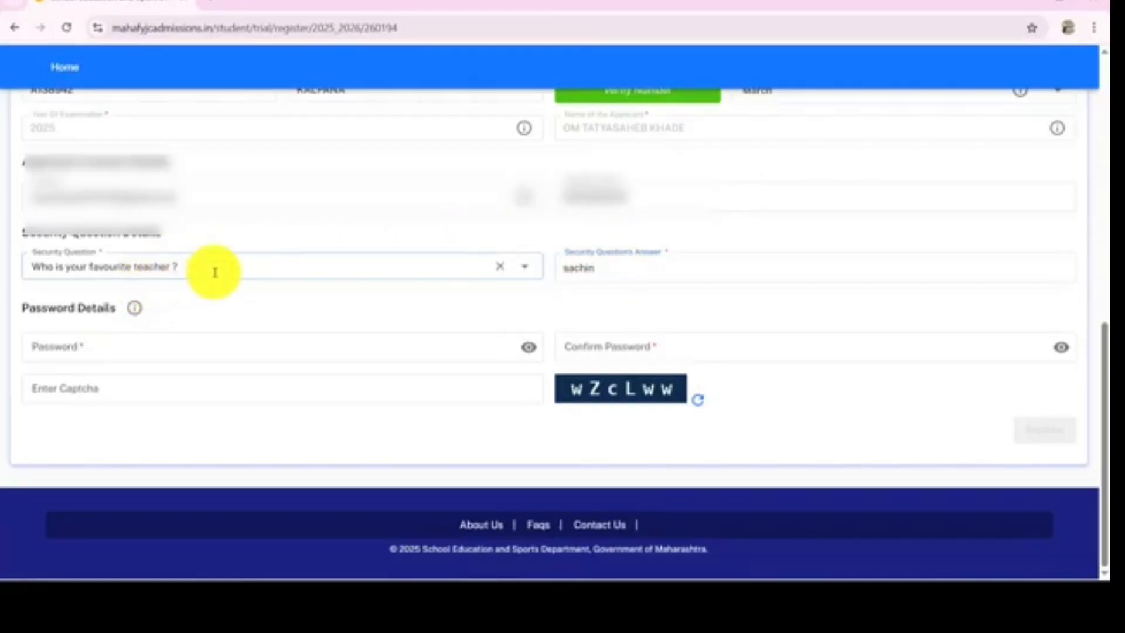
click(573, 271)
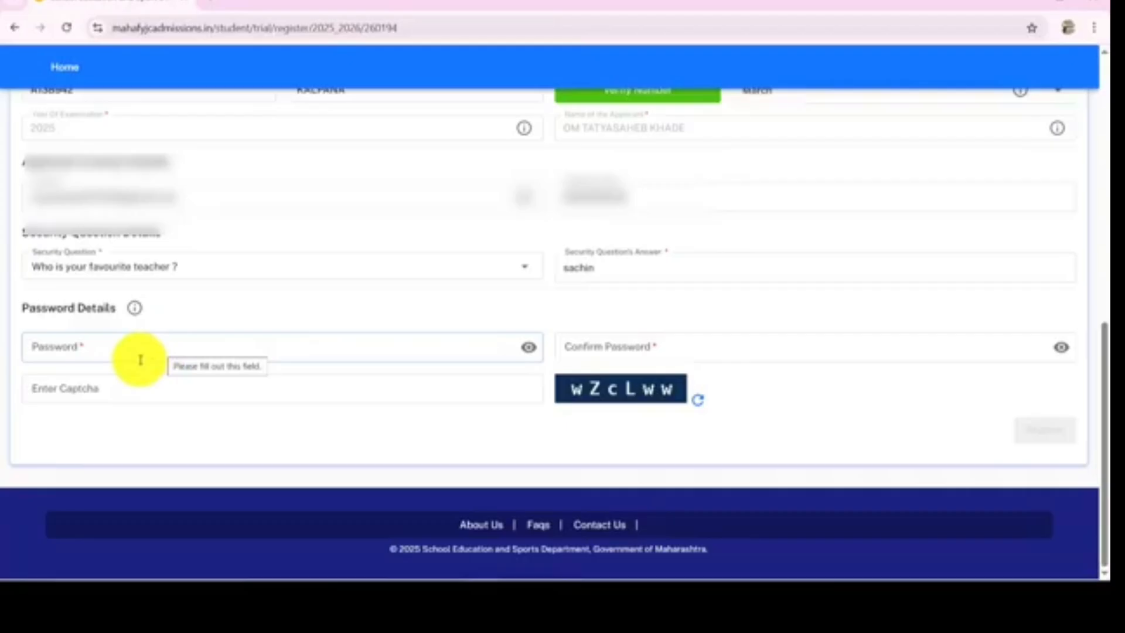
Enter the account password, confirm it, and fill in the captcha code
click(74, 349)
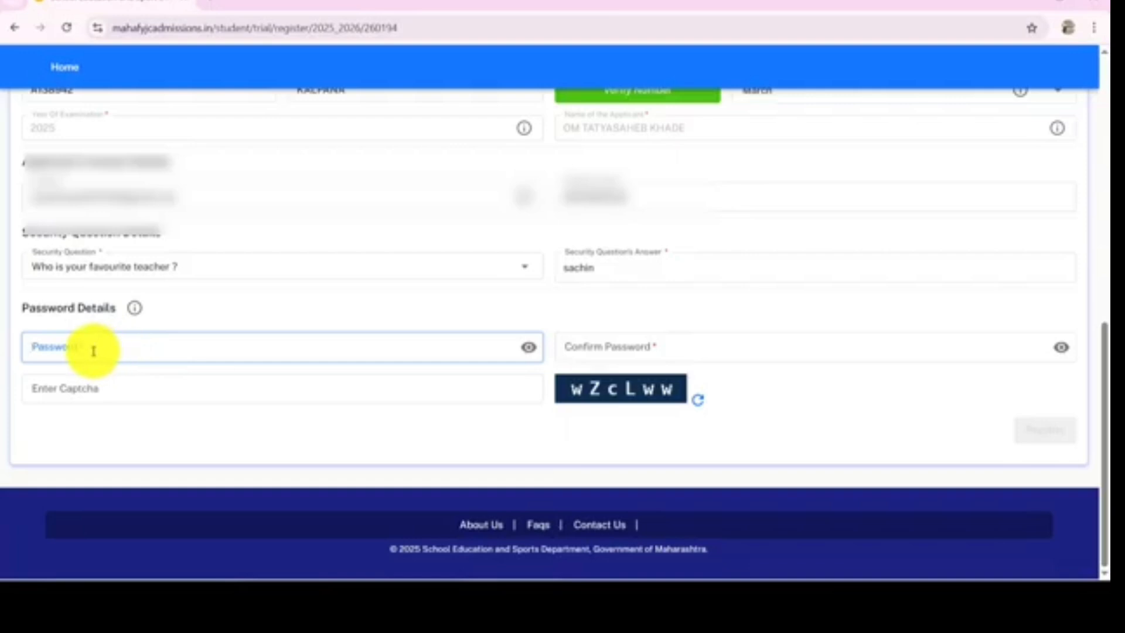
click(633, 343)
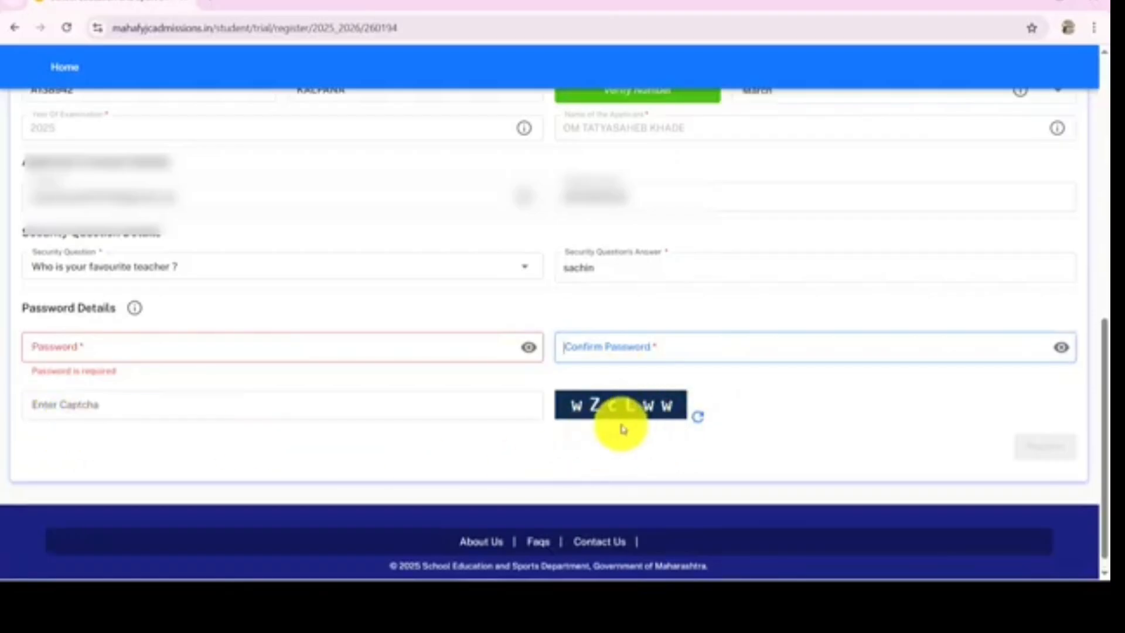
click(103, 405)
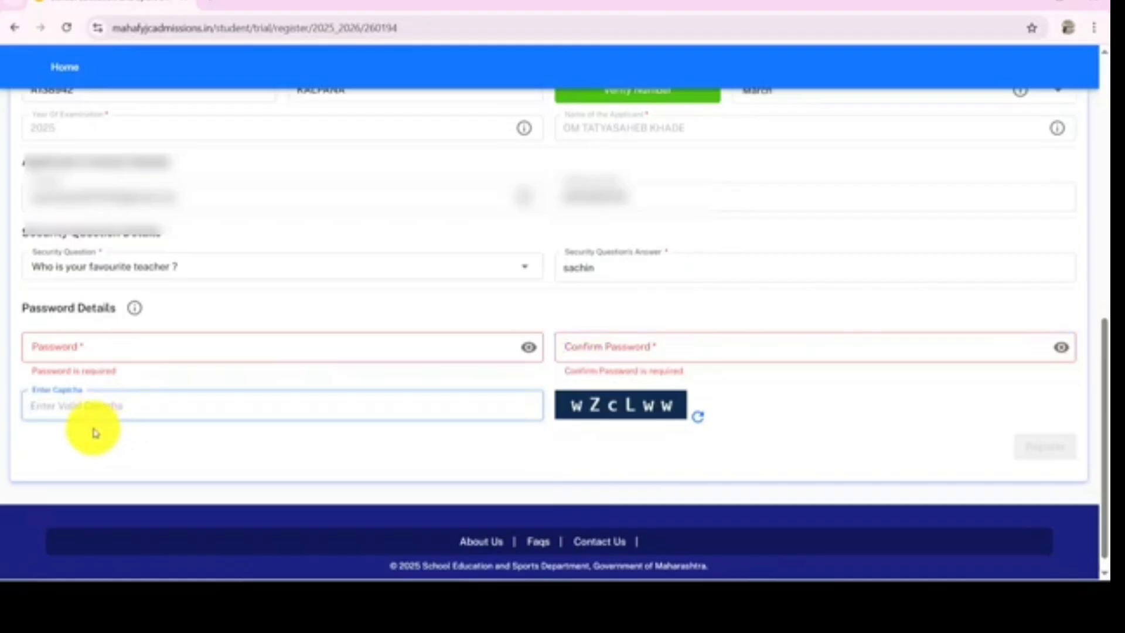
click(1040, 463)
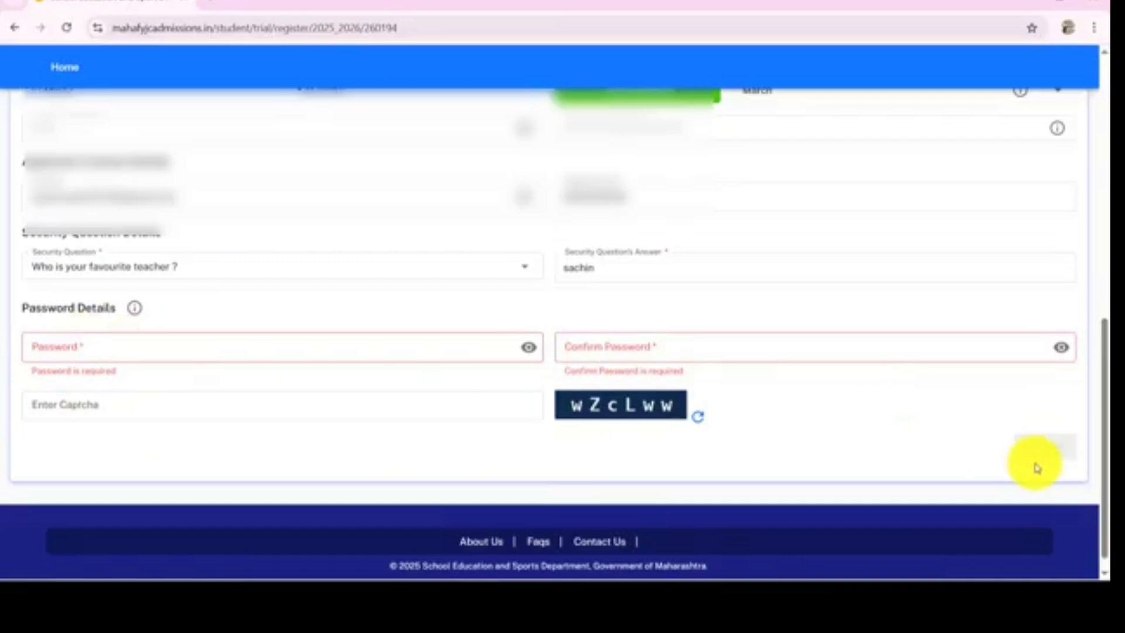
Review the completed registration form and submit the registration
scroll(859, 434, up, 10)
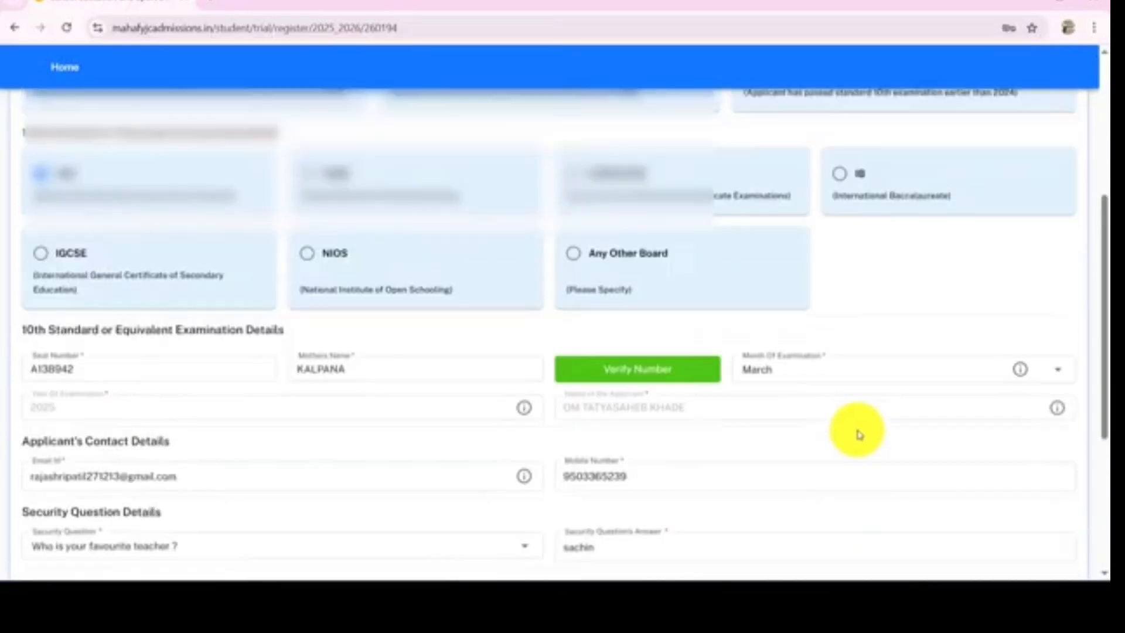
scroll(862, 430, down, 2)
scroll(861, 431, down, 7)
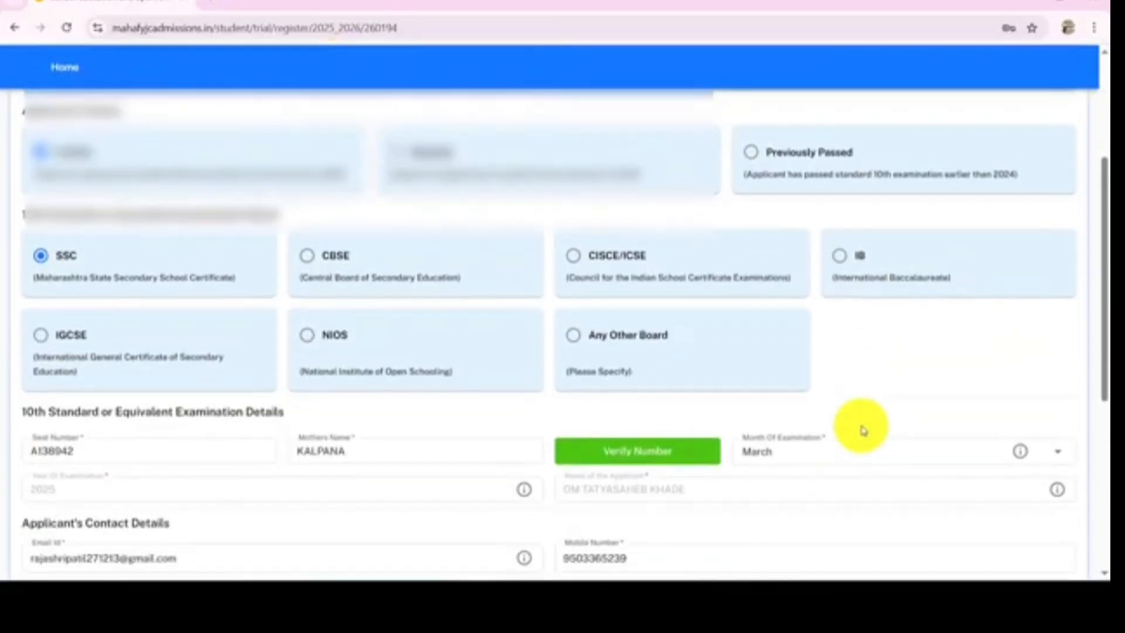
scroll(865, 423, down, 2)
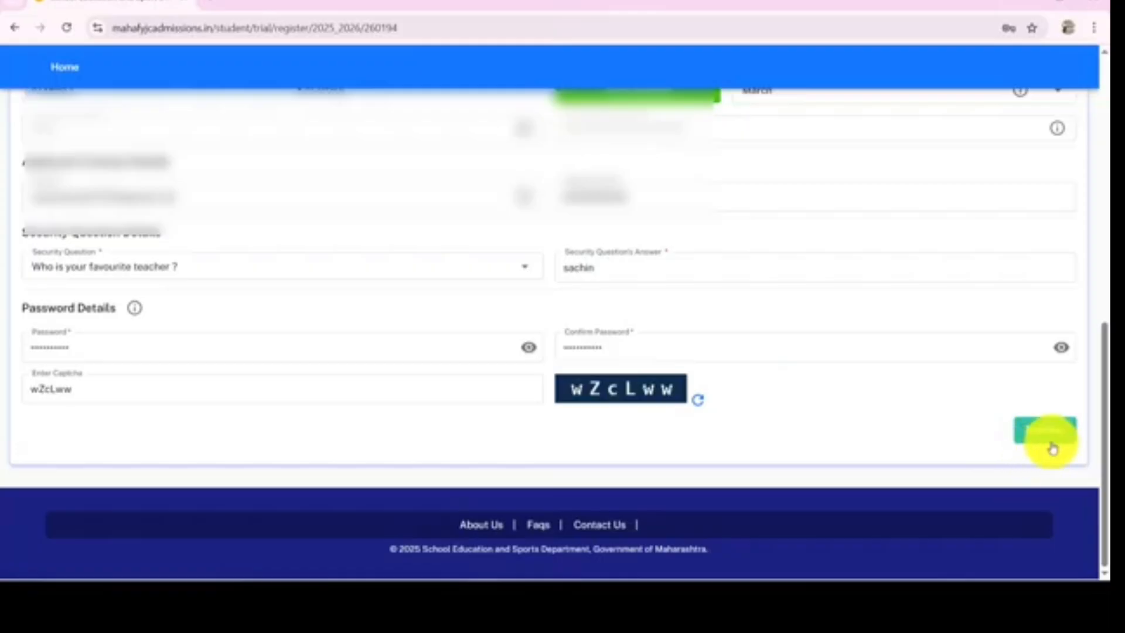
click(1051, 446)
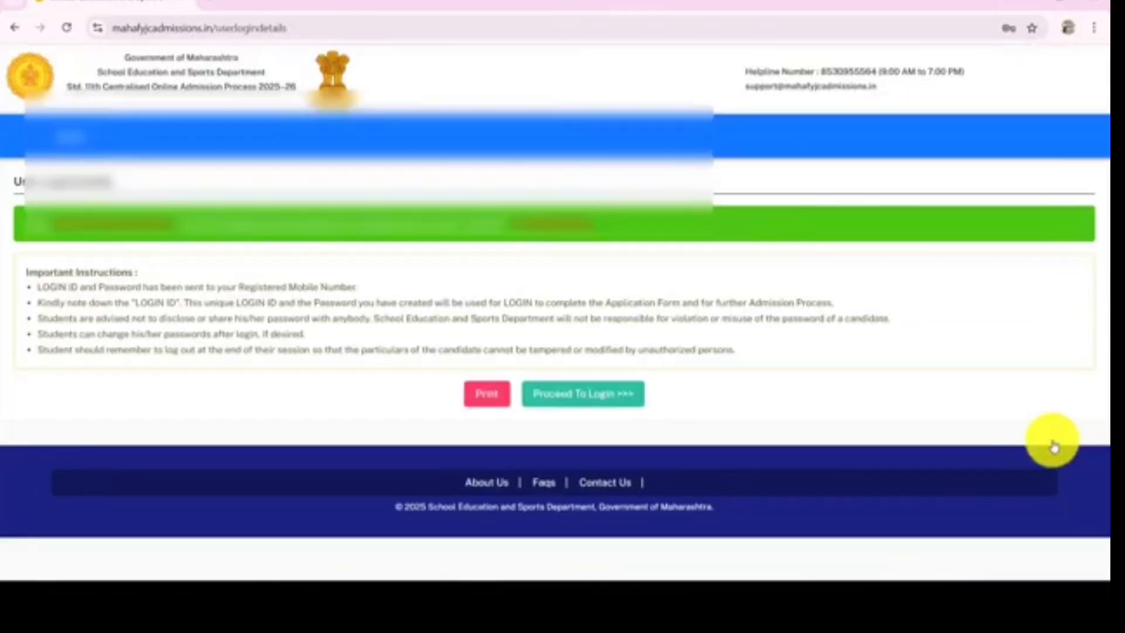
Select the login ID and password shown in the registration confirmation message
click(954, 246)
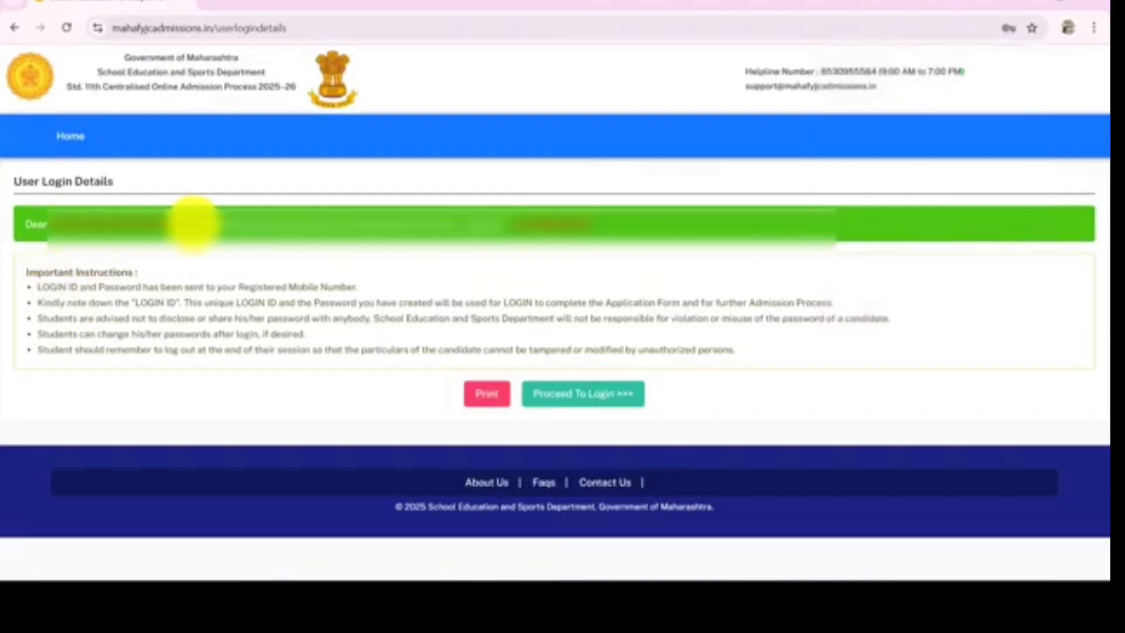
drag(231, 230, 358, 233)
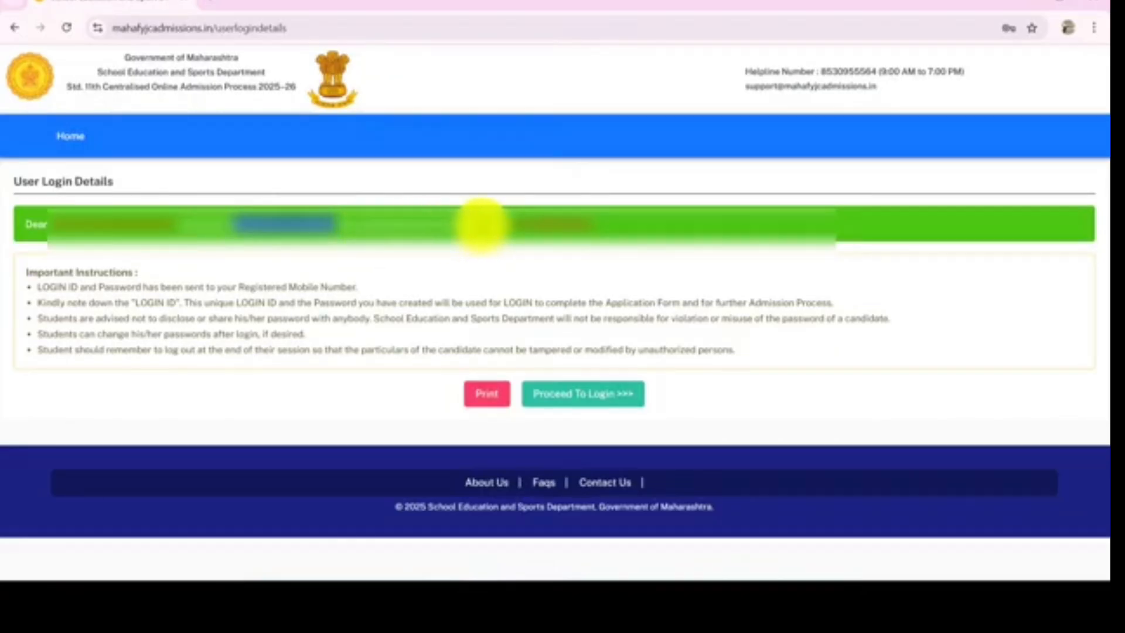
click(507, 226)
drag(507, 225, 616, 231)
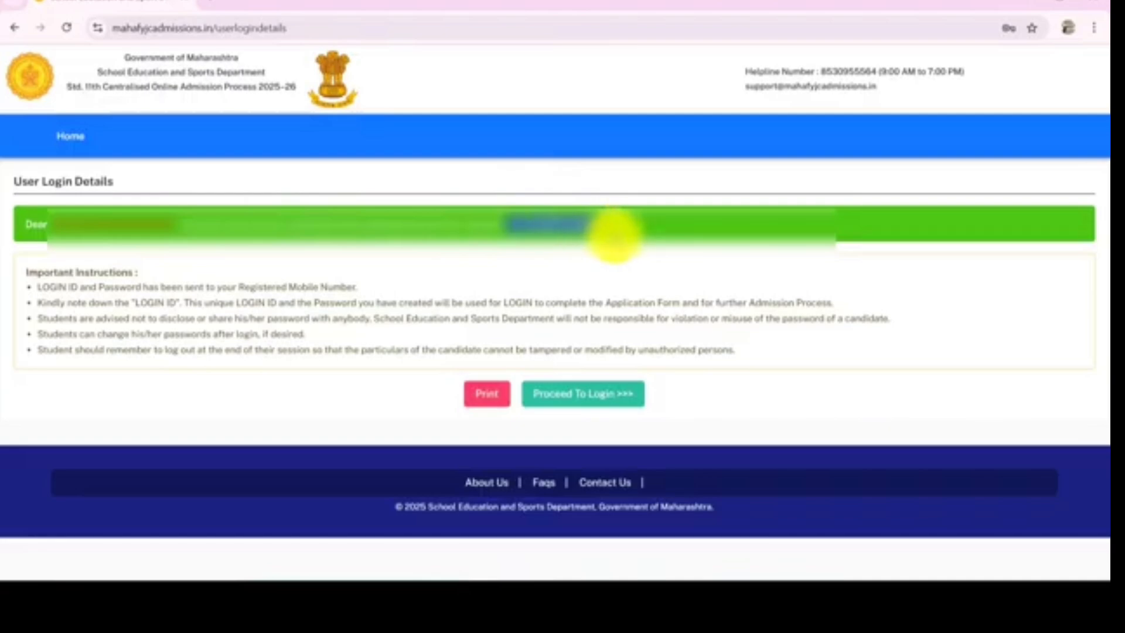
click(619, 265)
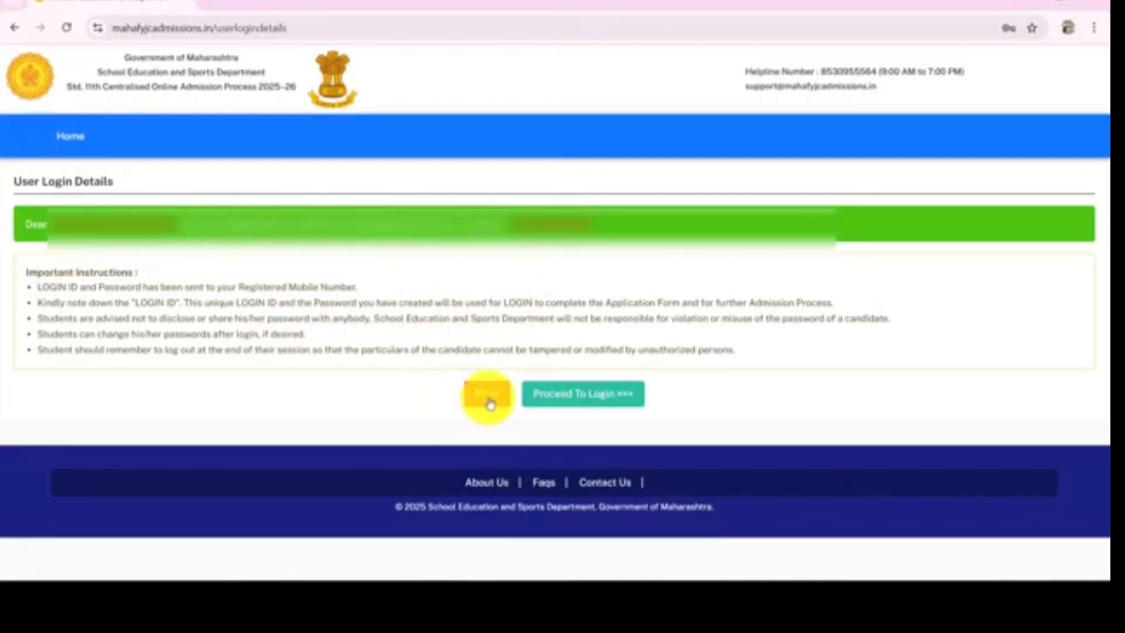
Proceed to the login page and dismiss the Windows Hello password prompt
click(587, 399)
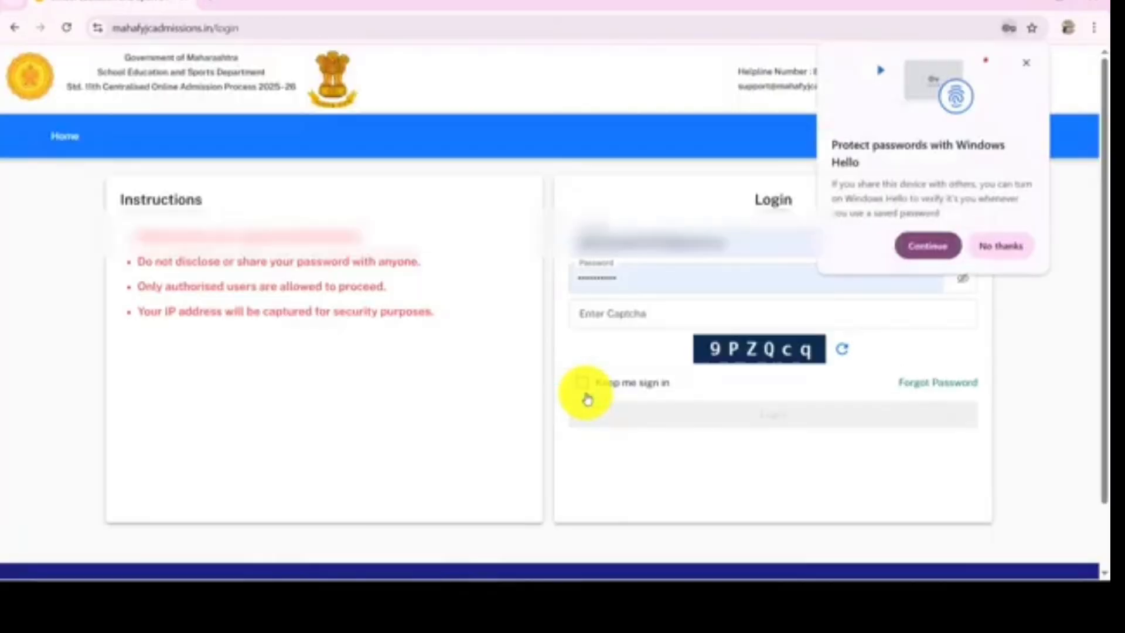
click(1027, 63)
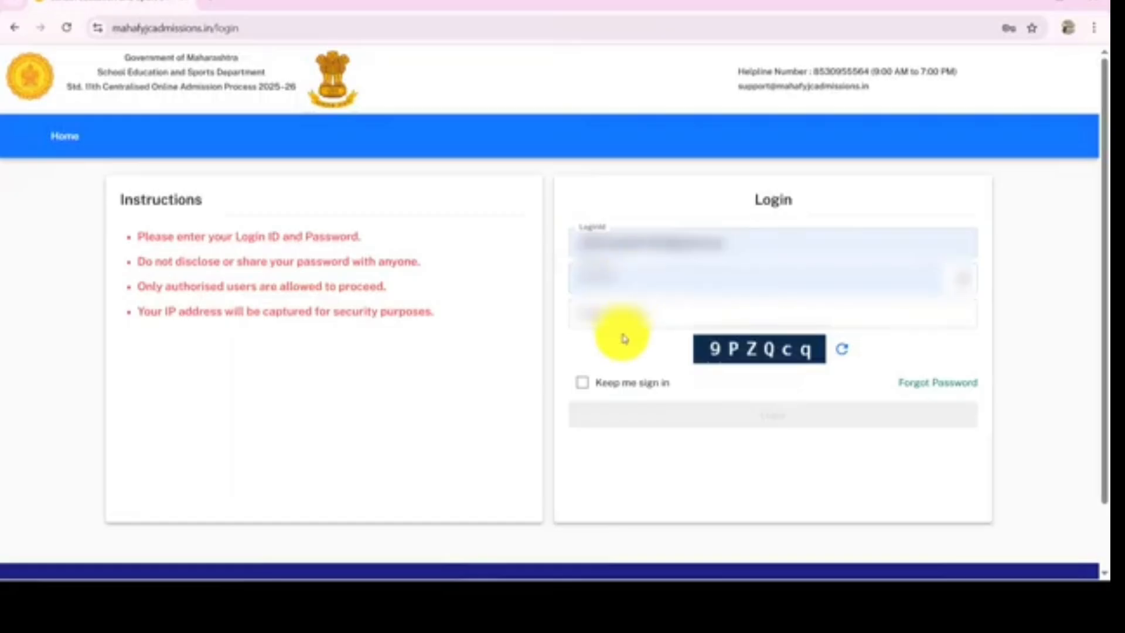
click(629, 309)
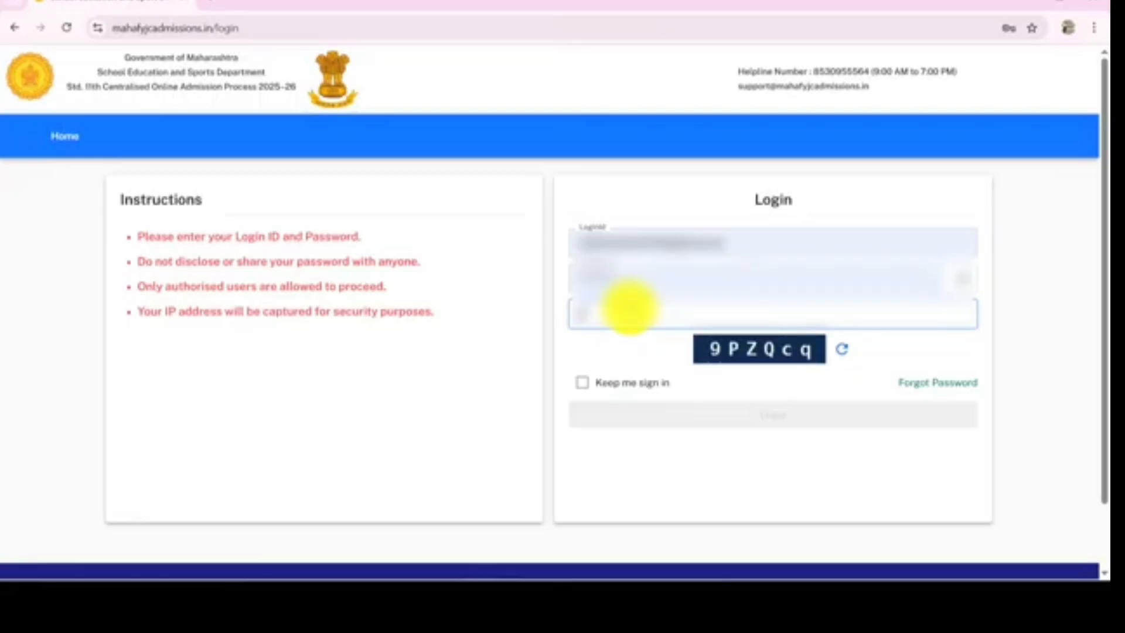
text(9PZQcq)
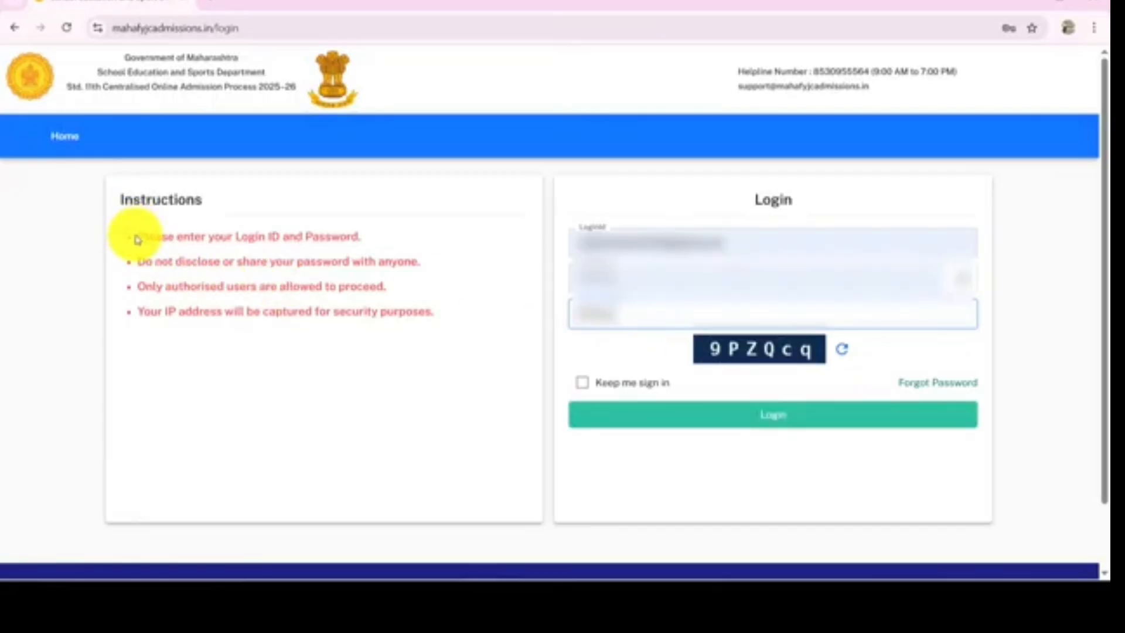
drag(138, 239, 392, 229)
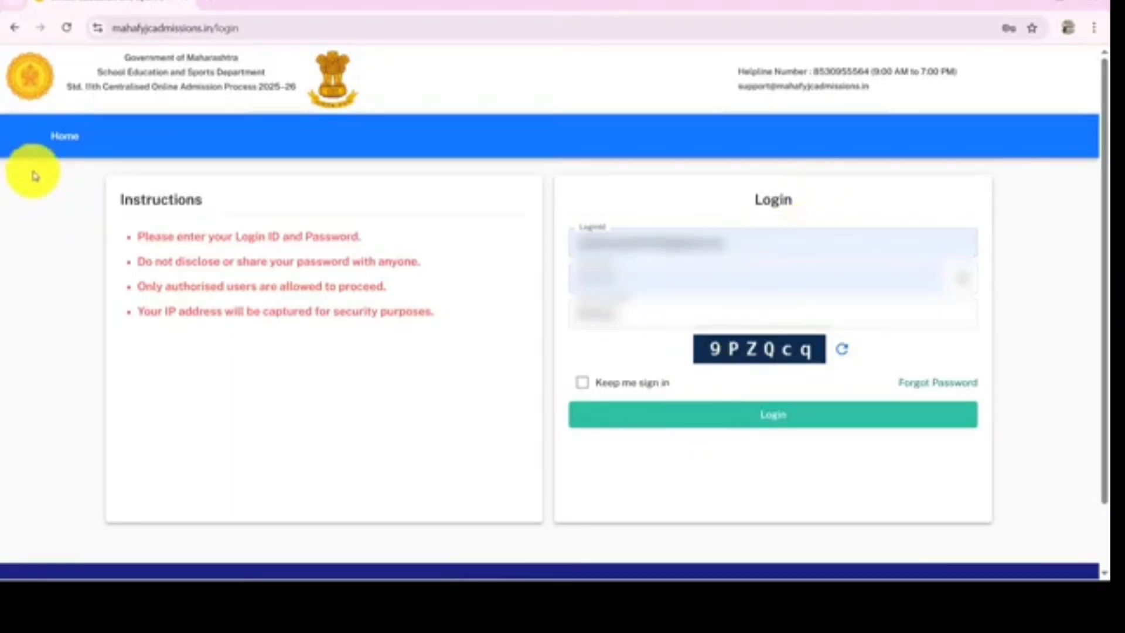
click(66, 143)
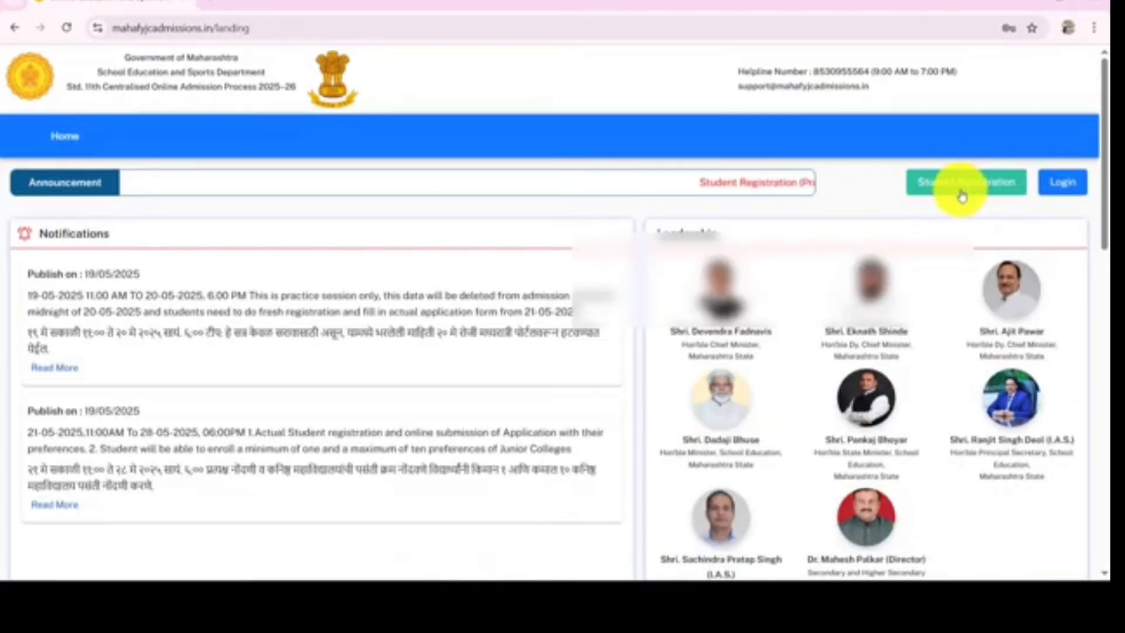
Open the student login page again, enter the new captcha code, and log in
click(1051, 196)
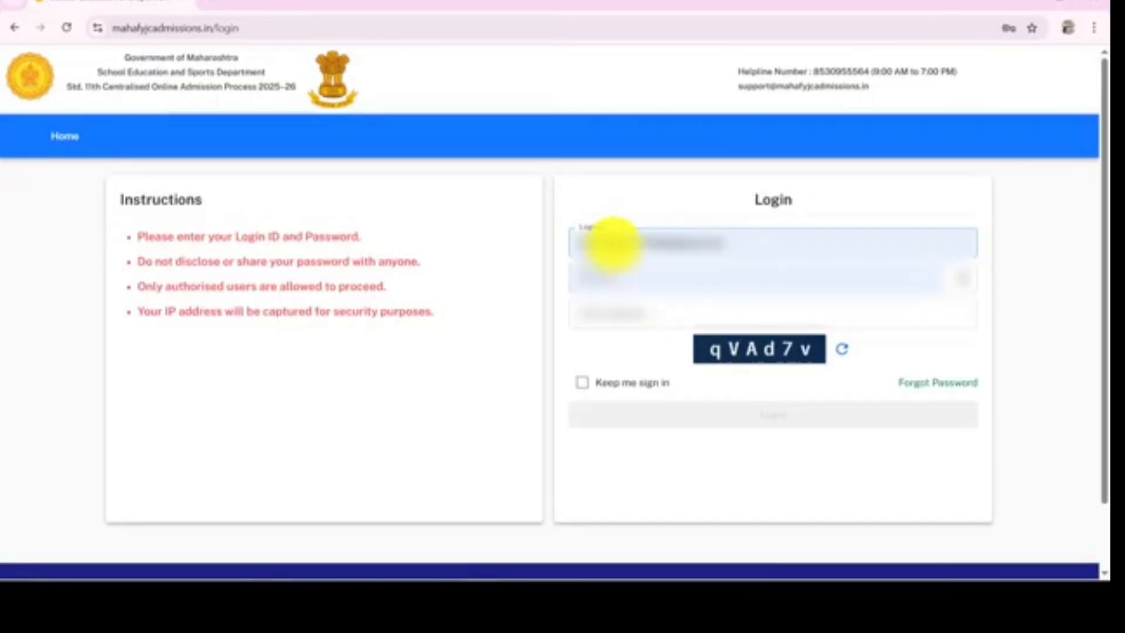
click(604, 244)
click(624, 315)
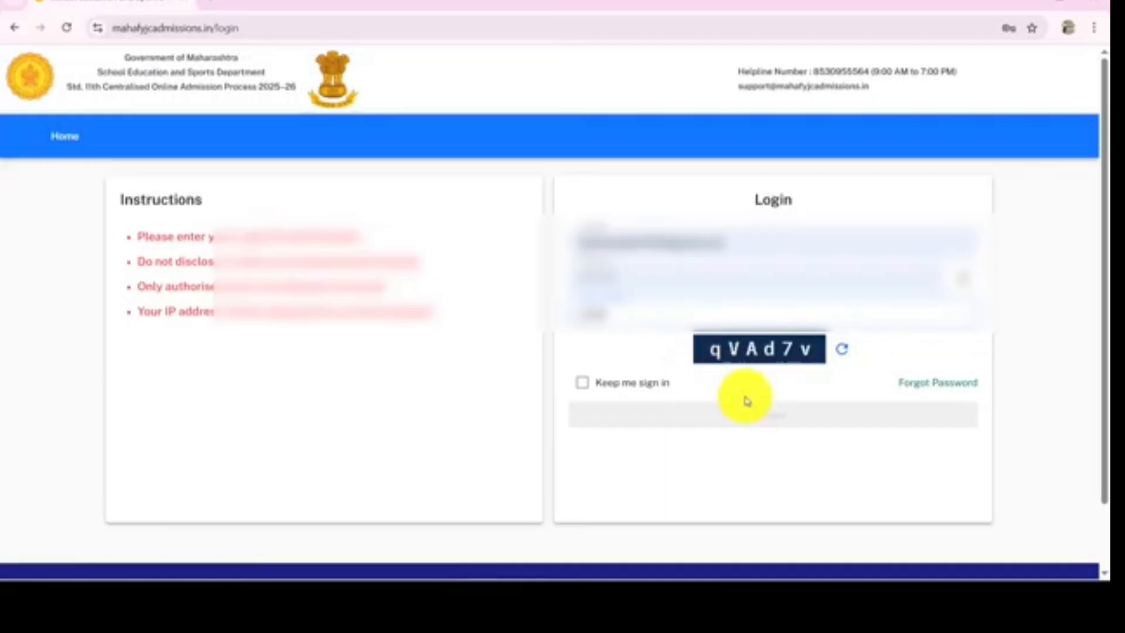
click(784, 421)
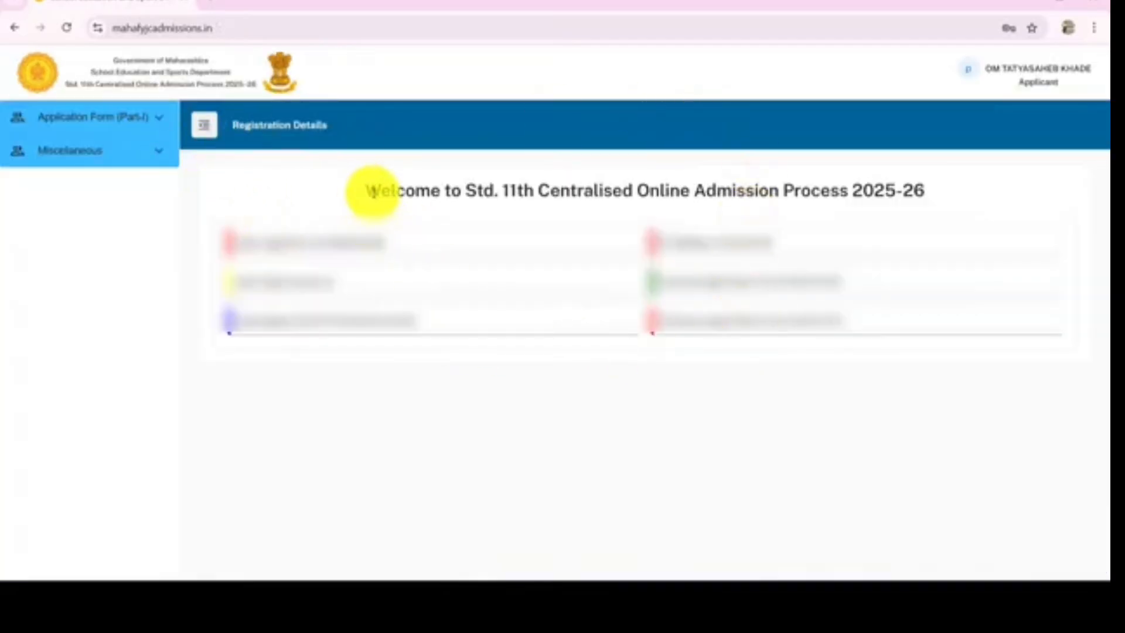
Examine the welcome page and the options in the applicant account menu
drag(370, 191, 933, 184)
click(936, 183)
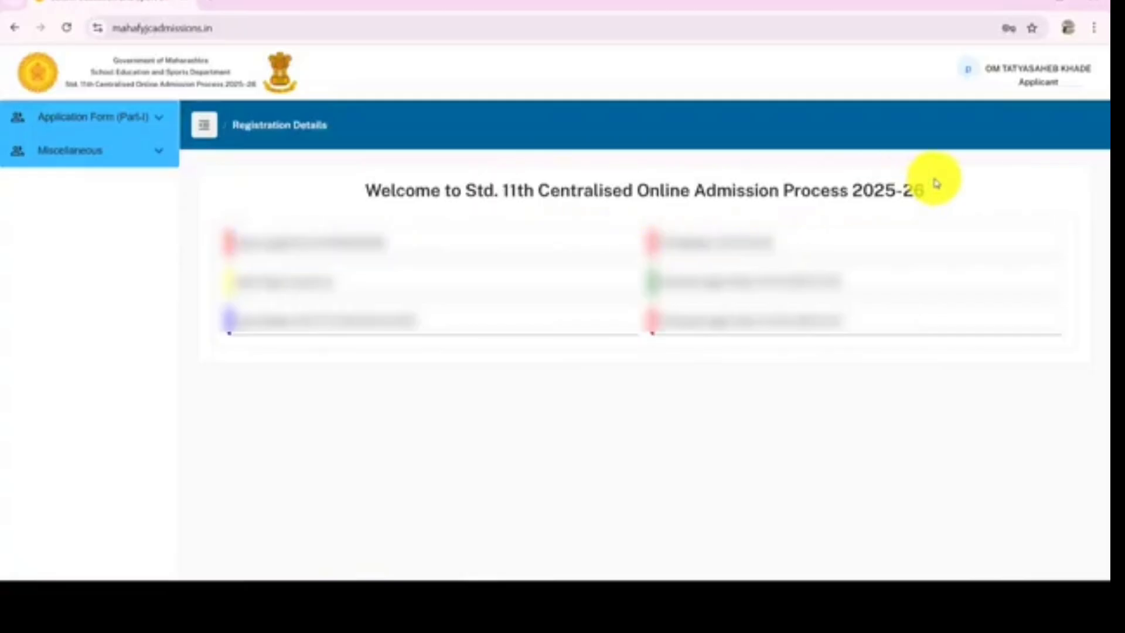
click(998, 84)
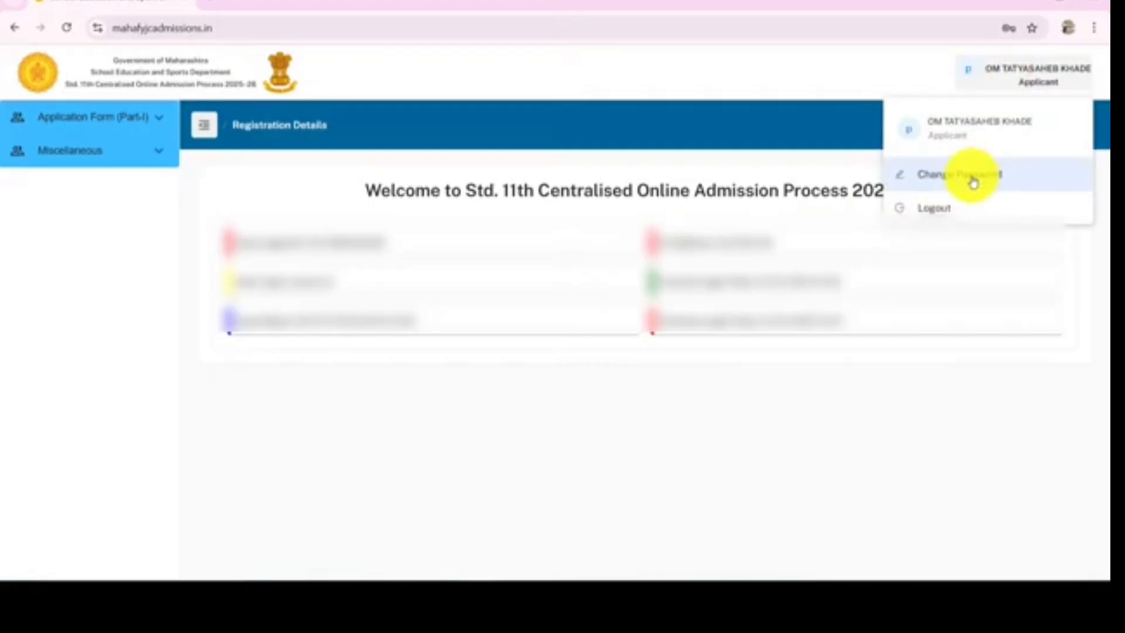
click(666, 125)
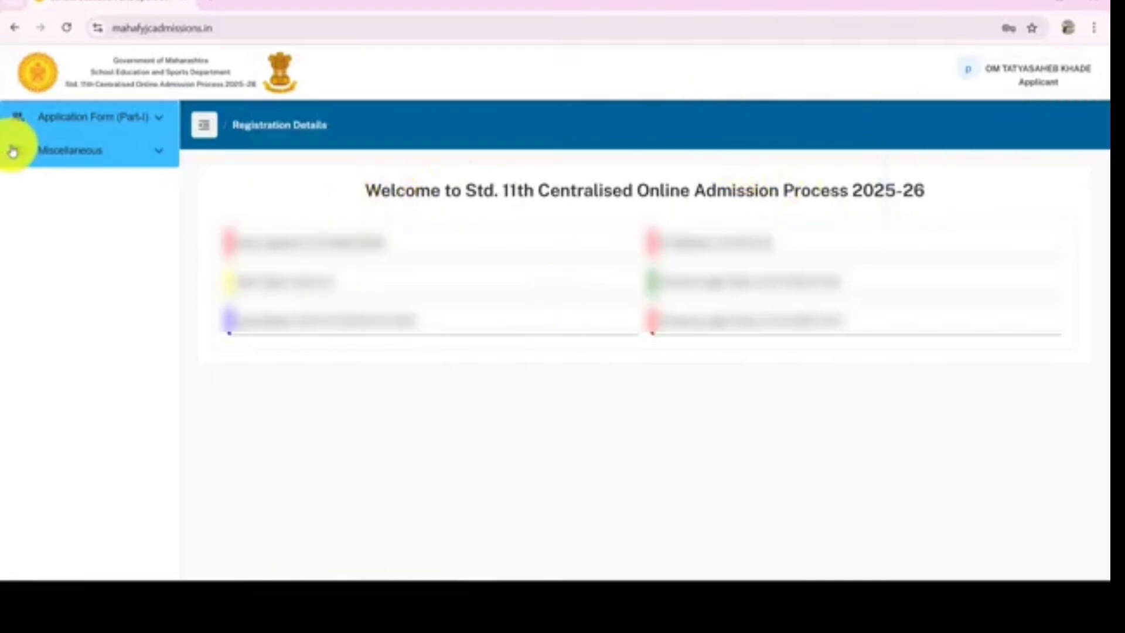
click(1035, 81)
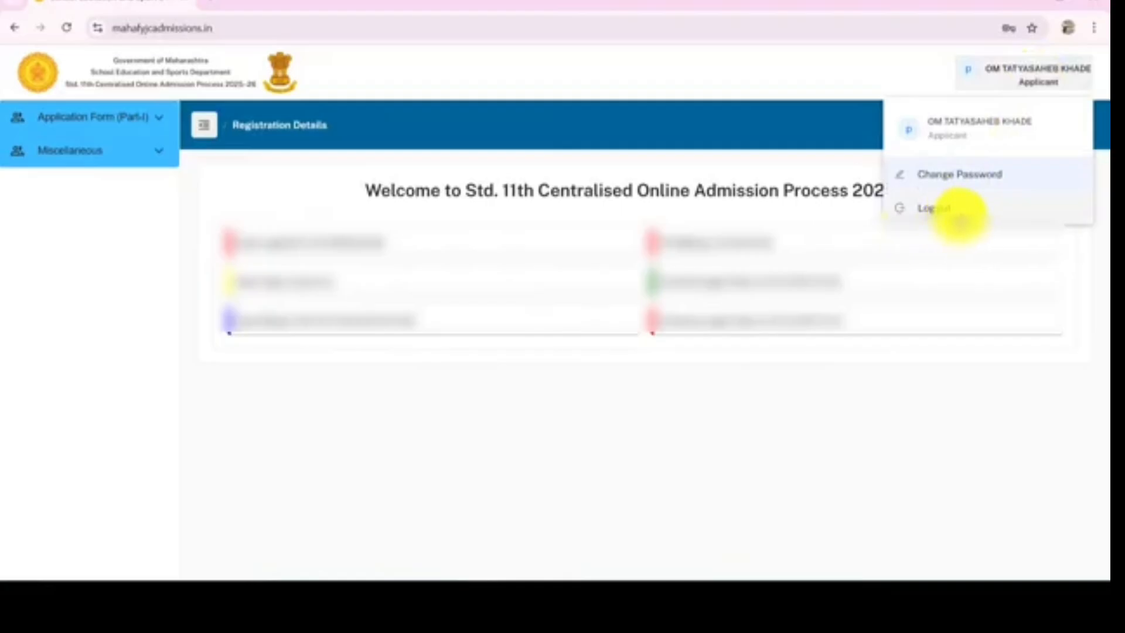
click(928, 285)
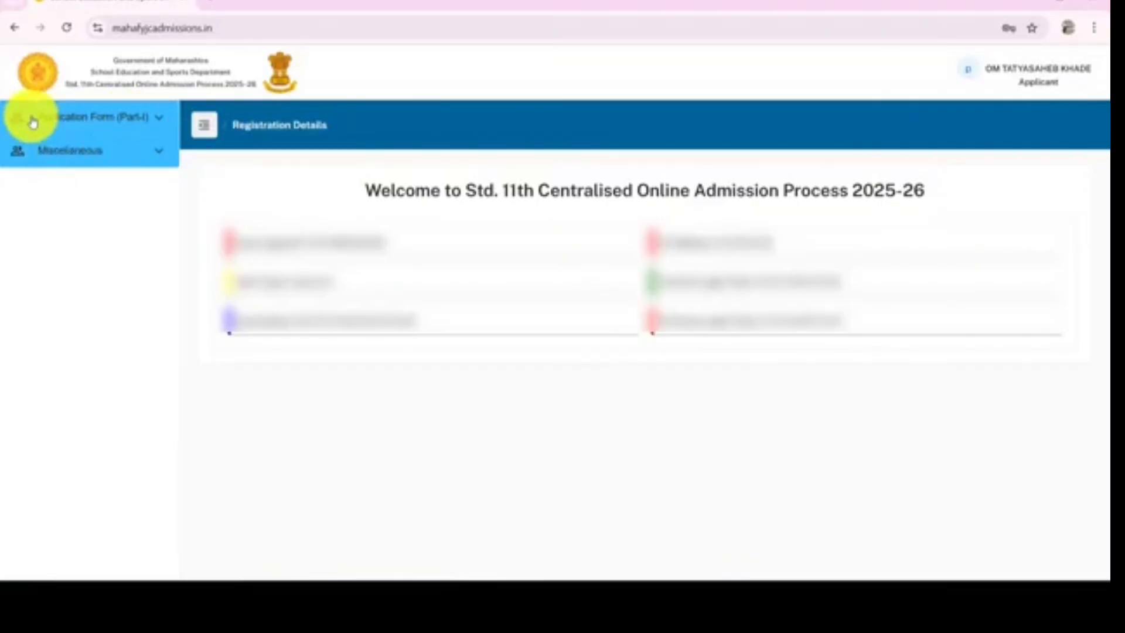
Open the Registration Details section of Application Form (Part-I) and verify the number, confirming the details
click(132, 129)
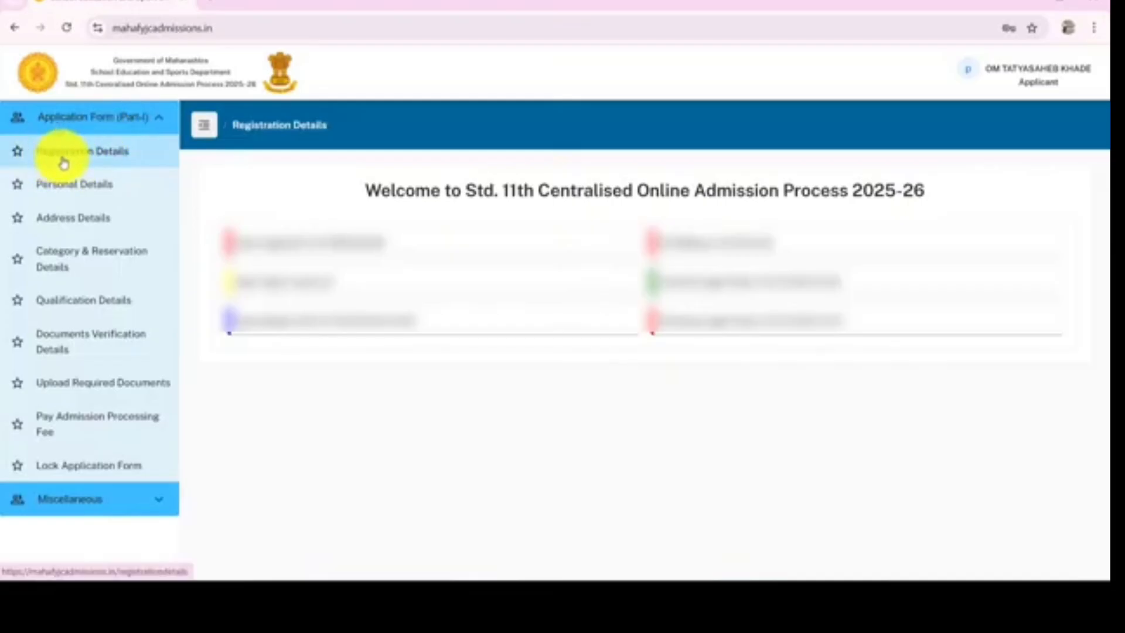
click(101, 165)
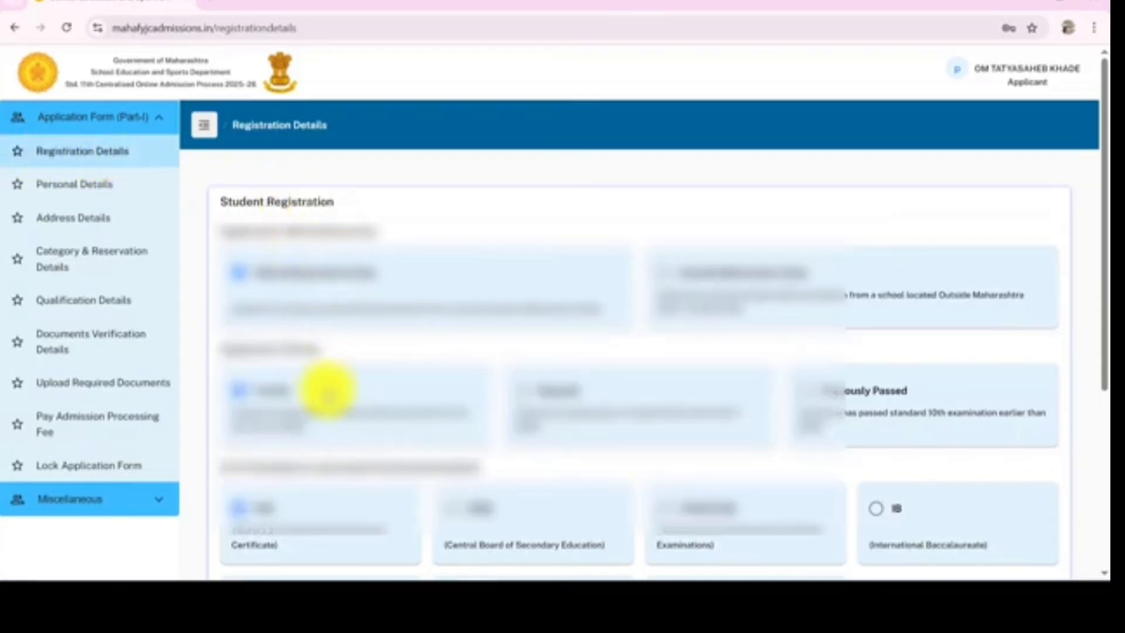
scroll(334, 395, down, 5)
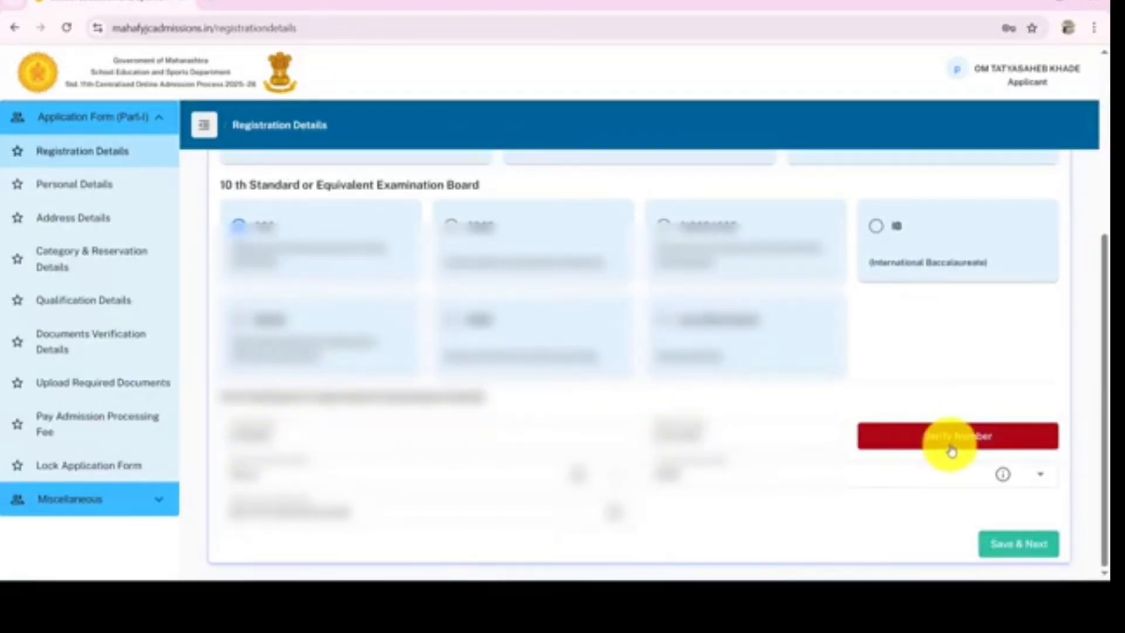
click(919, 443)
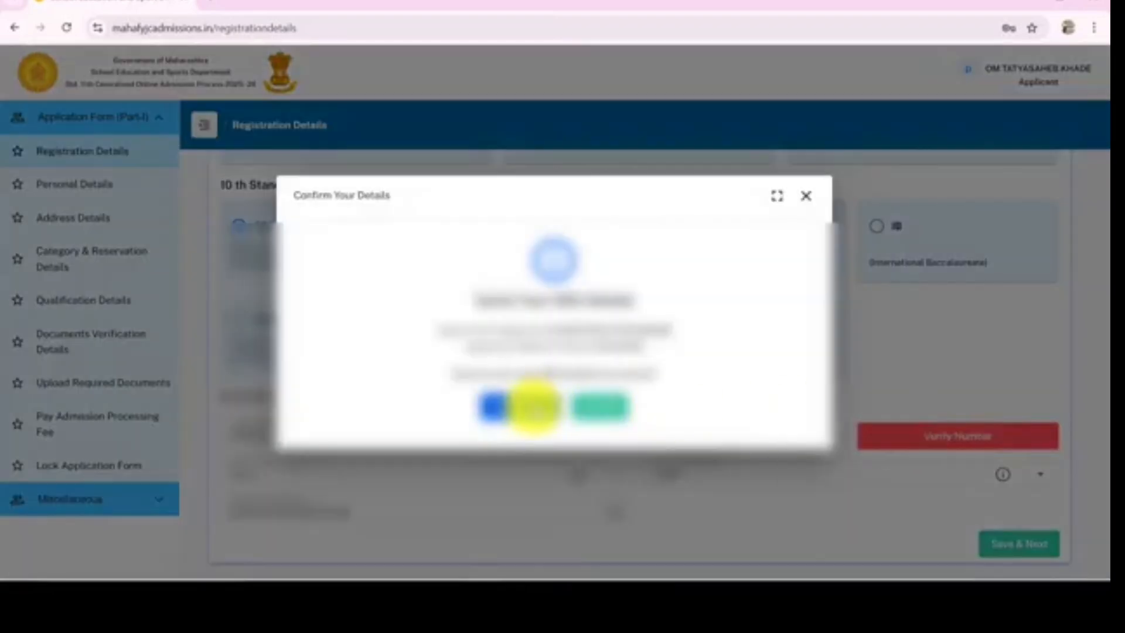
click(524, 412)
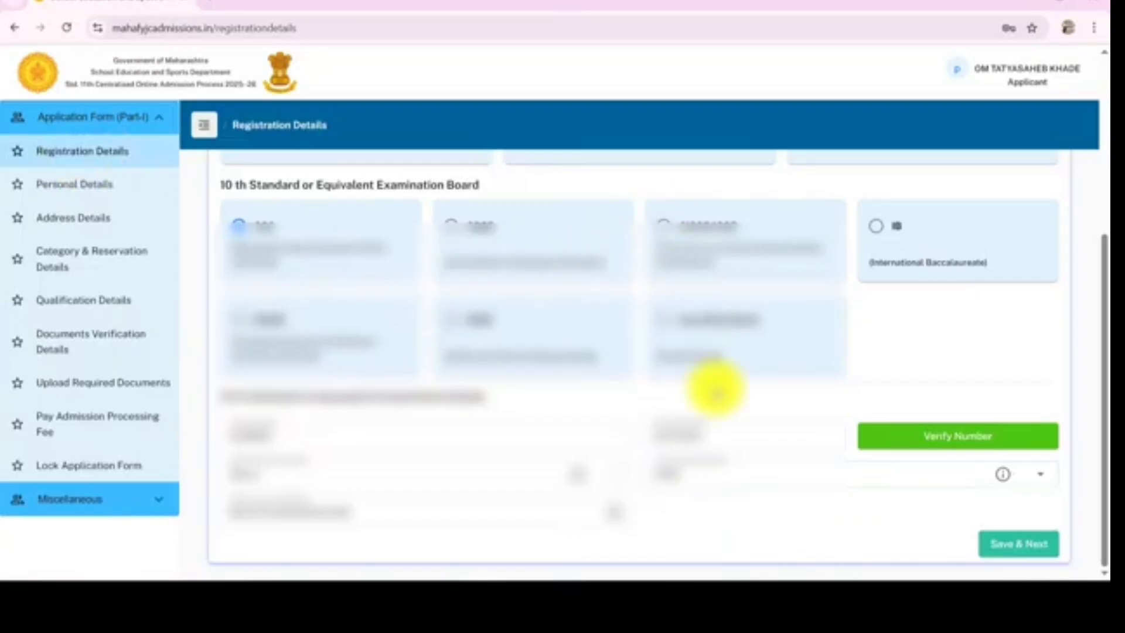
Save the registration details and continue past the personal details page
click(1017, 553)
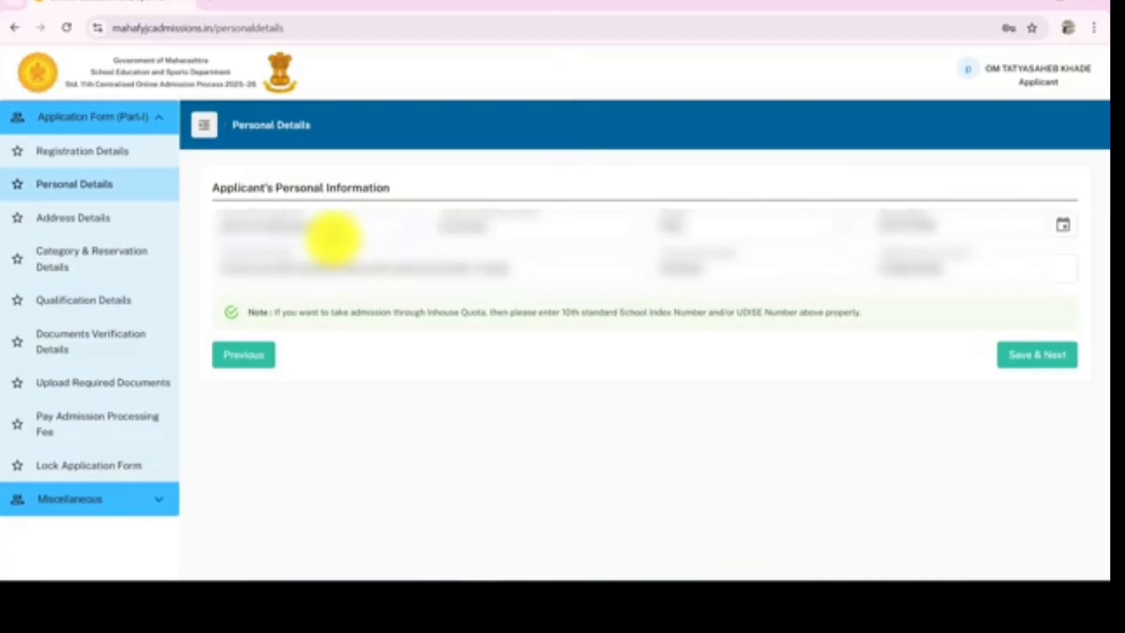
click(1055, 361)
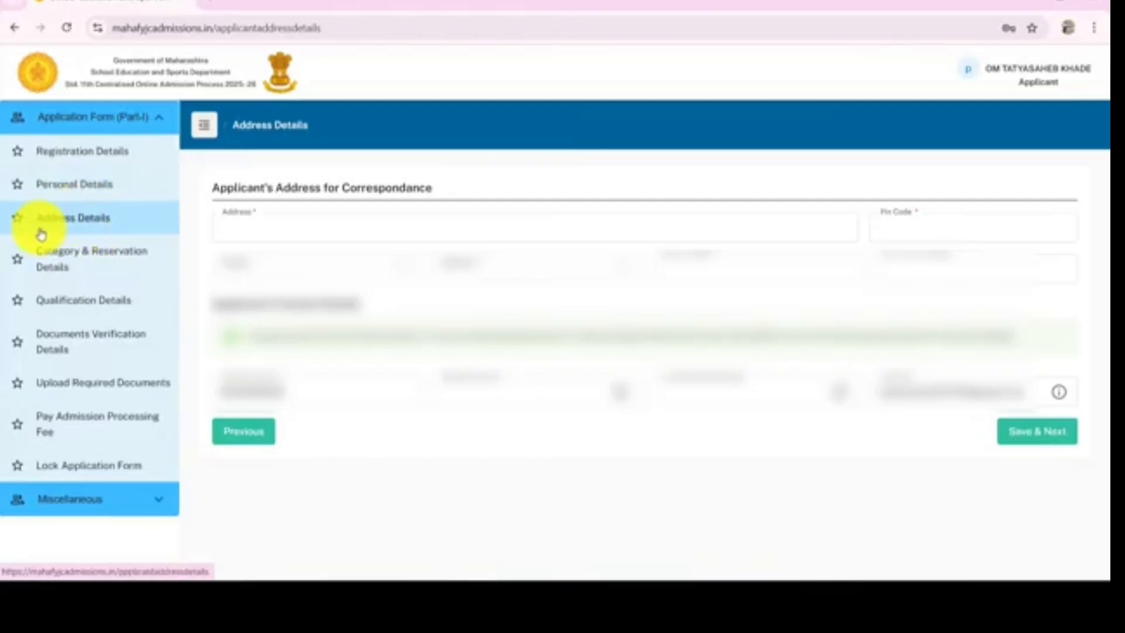
Fill in the location dropdowns of the correspondence address, choosing the district from the list
click(251, 227)
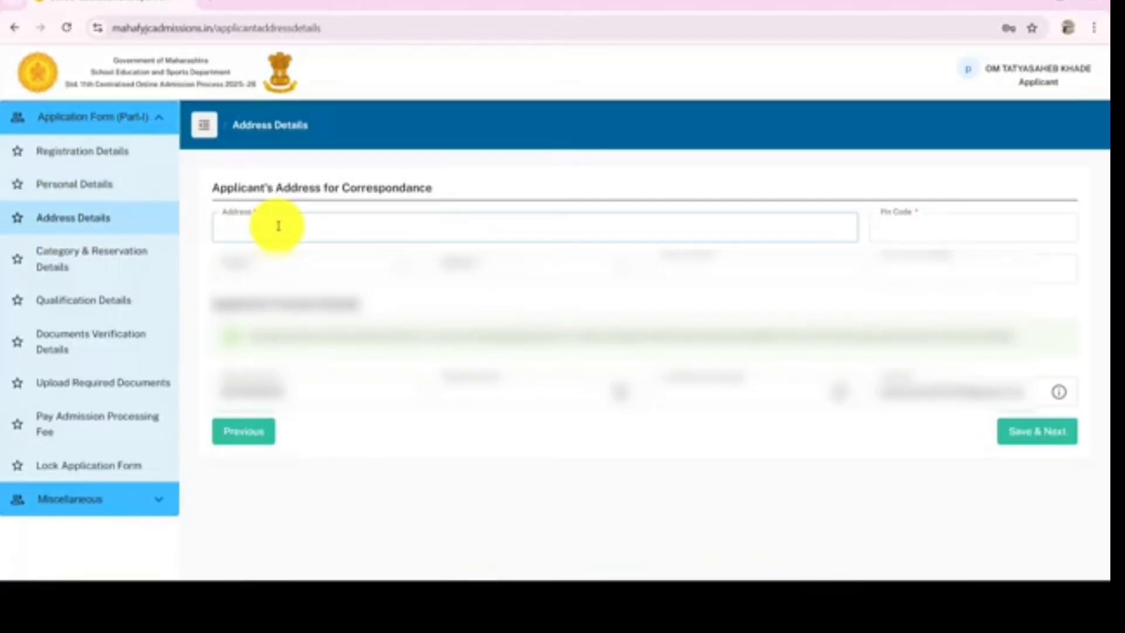
click(903, 230)
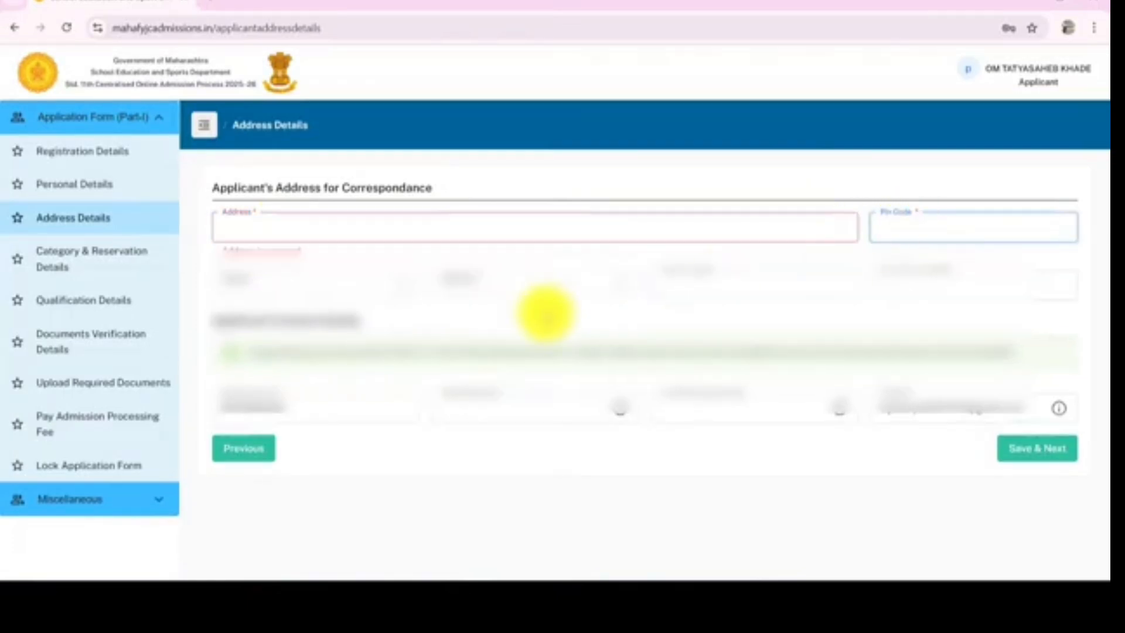
click(275, 281)
click(279, 399)
click(515, 287)
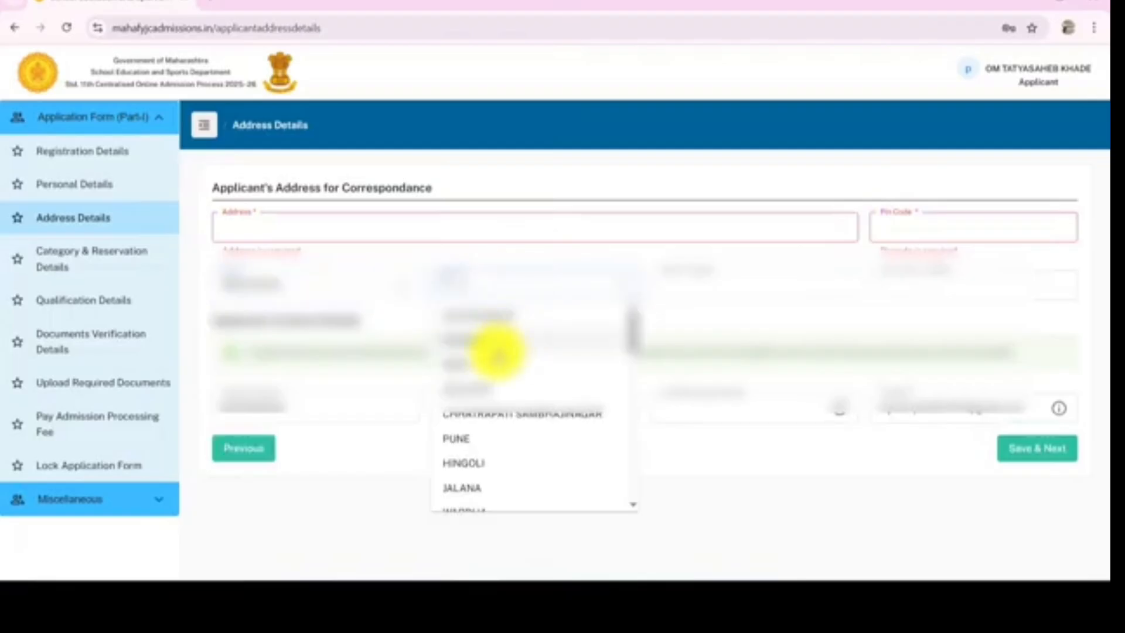
scroll(495, 359, down, 3)
scroll(495, 378, down, 5)
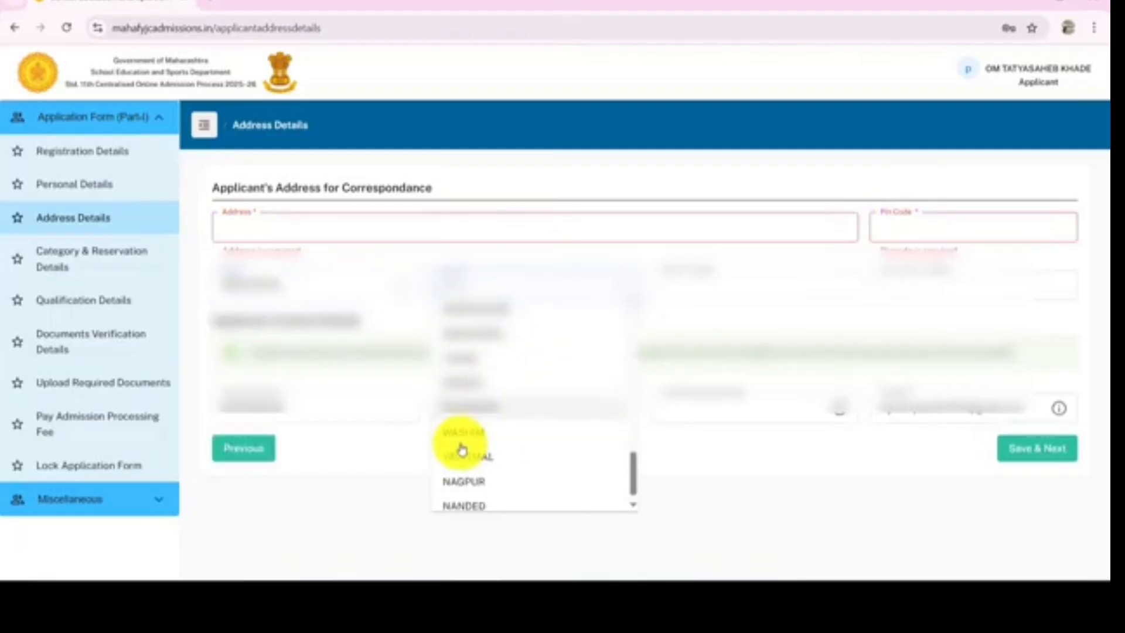
scroll(469, 445, up, 5)
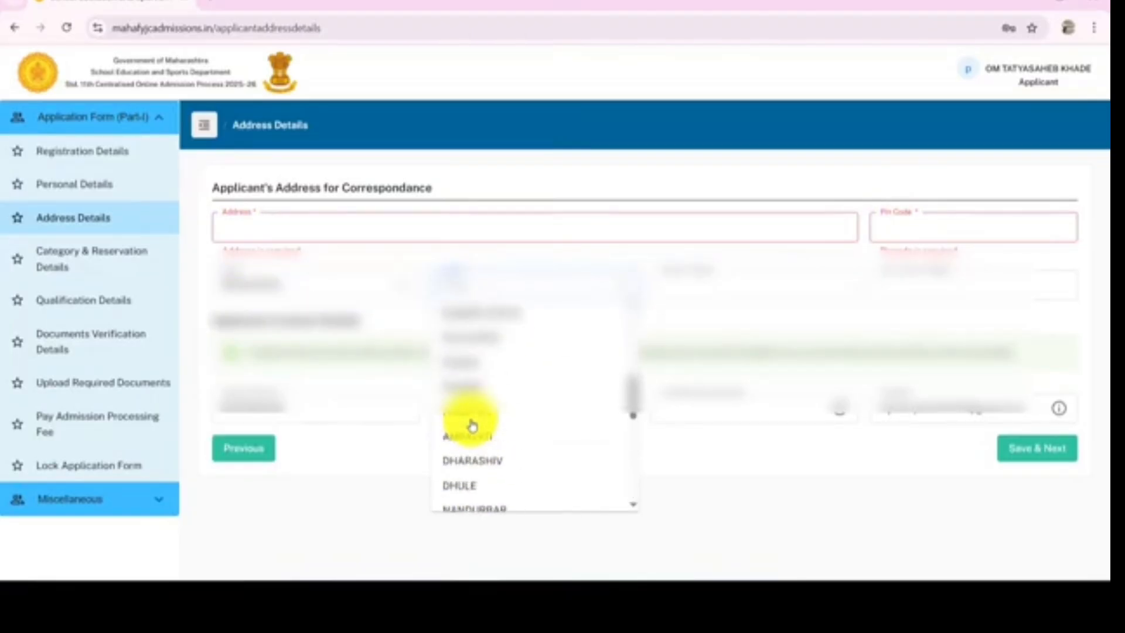
click(467, 463)
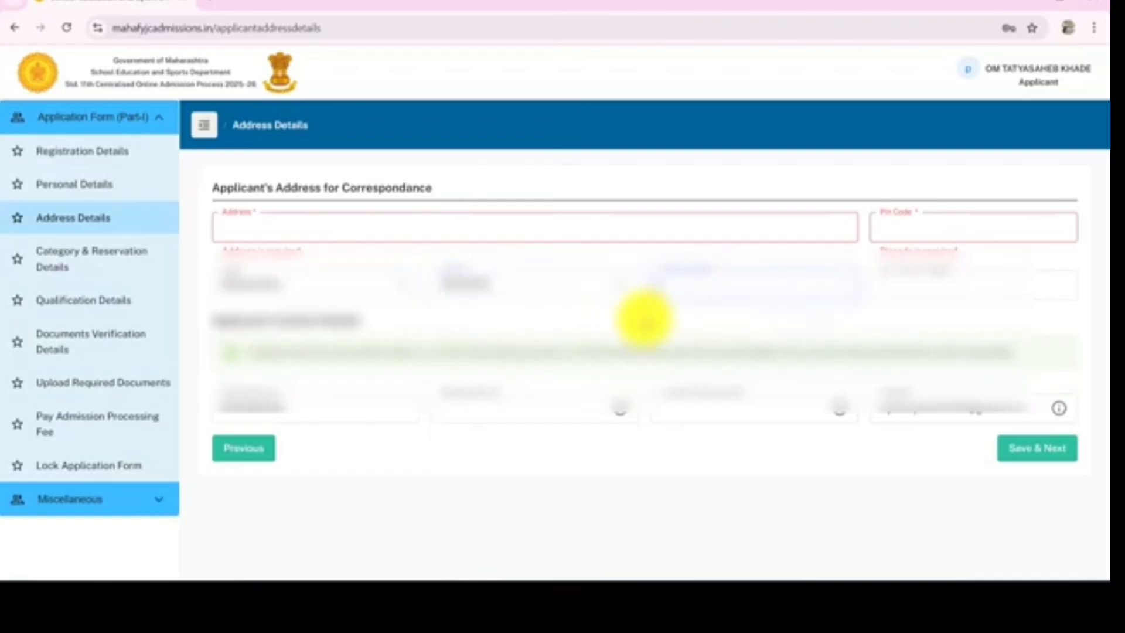
click(646, 320)
click(676, 286)
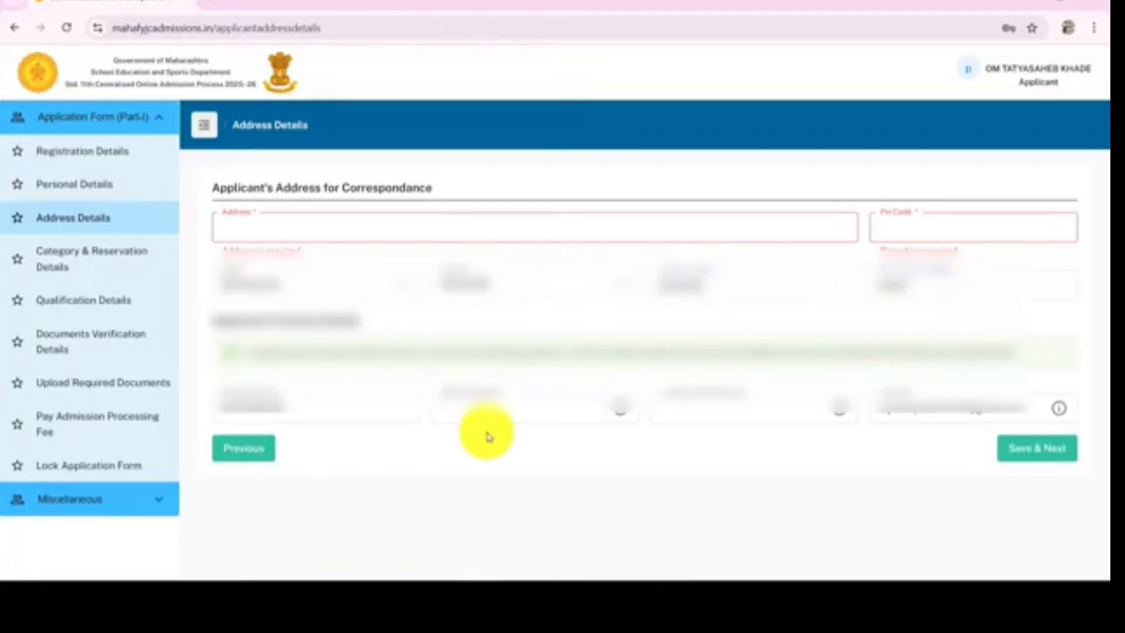
click(298, 414)
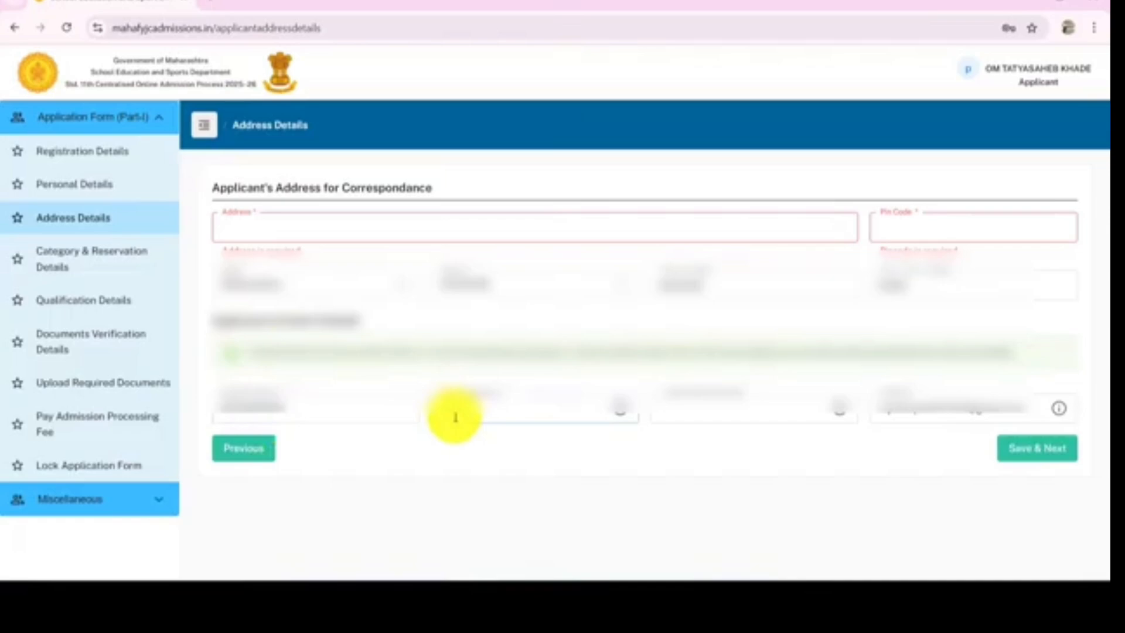
mouse_move(1061, 422)
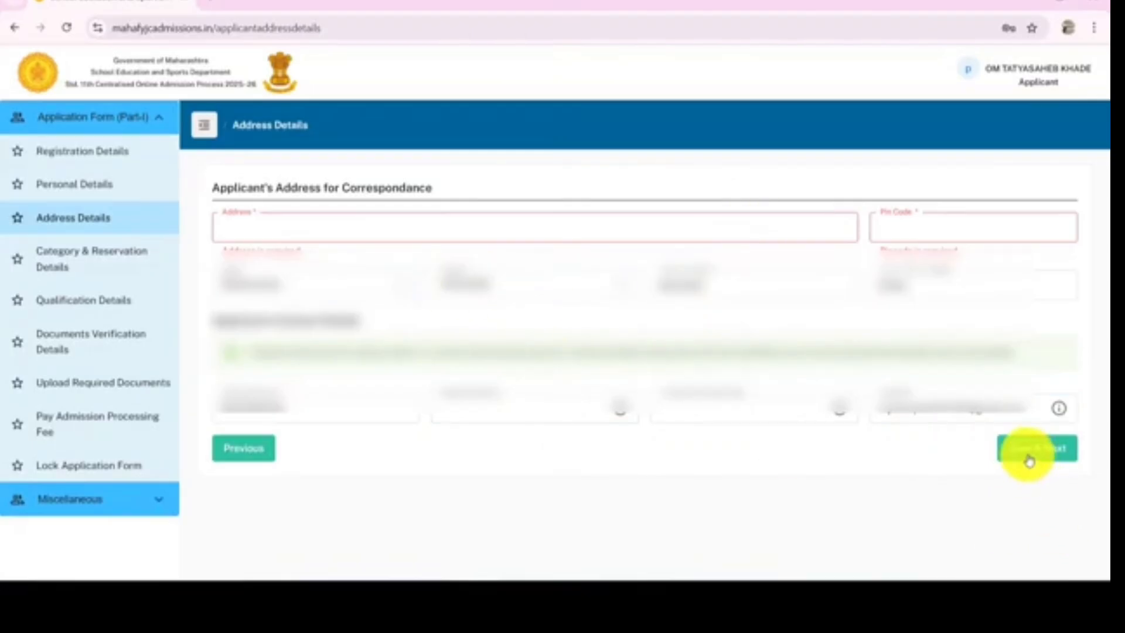
Enter the correspondence address and pin code, then save the address details
click(628, 218)
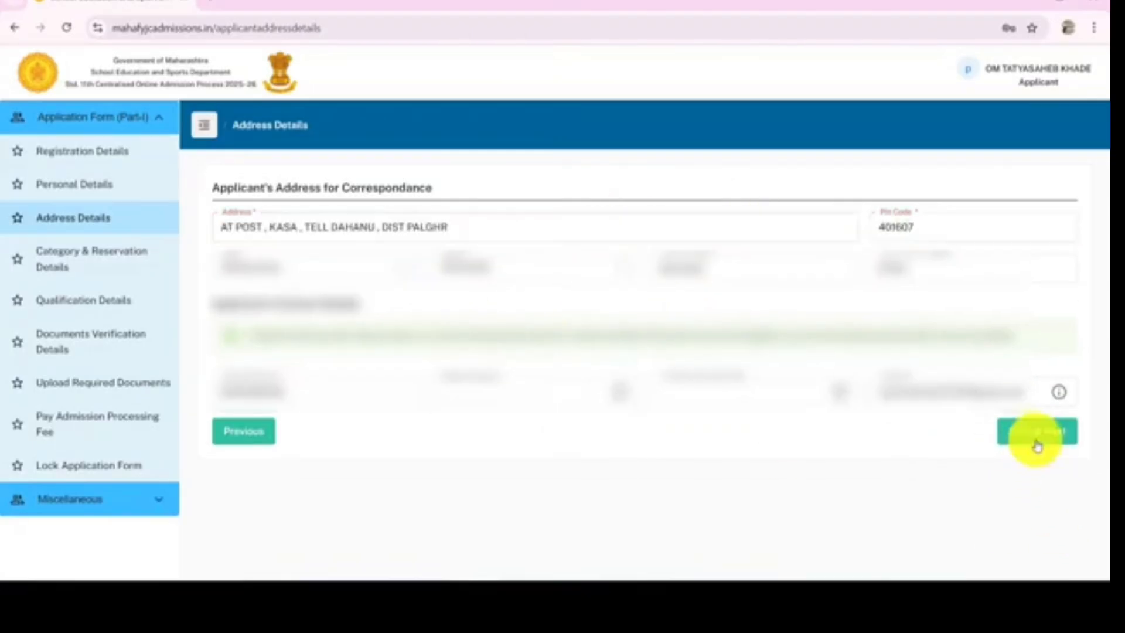
click(1039, 442)
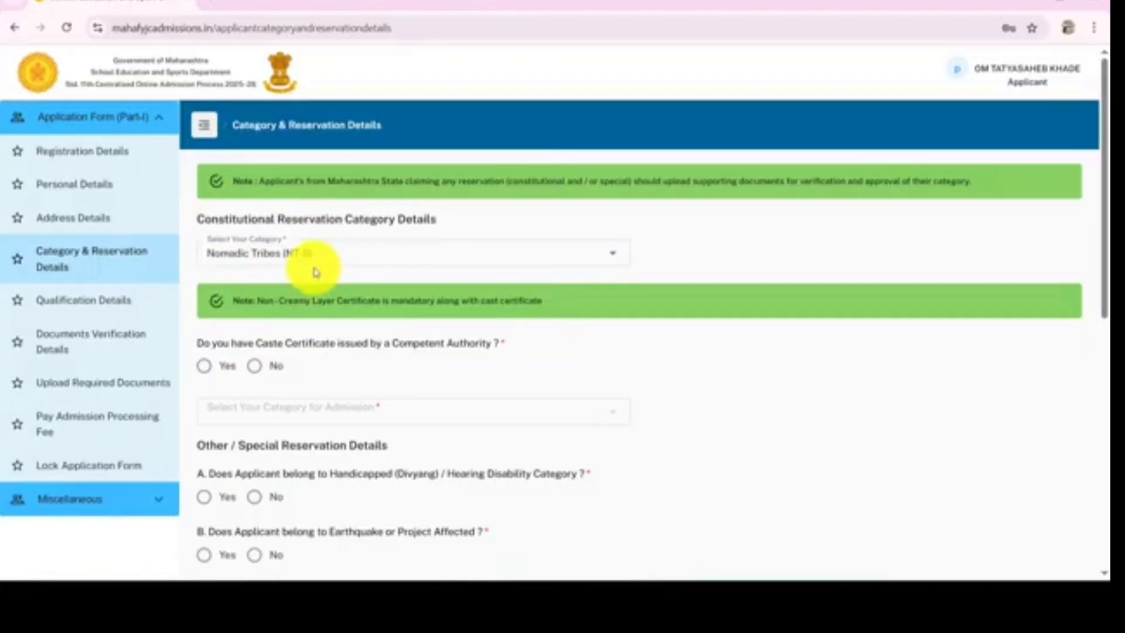
Keep the Nomadic Tribes (NT-B) category and answer Yes to having a caste certificate from a competent authority
click(612, 258)
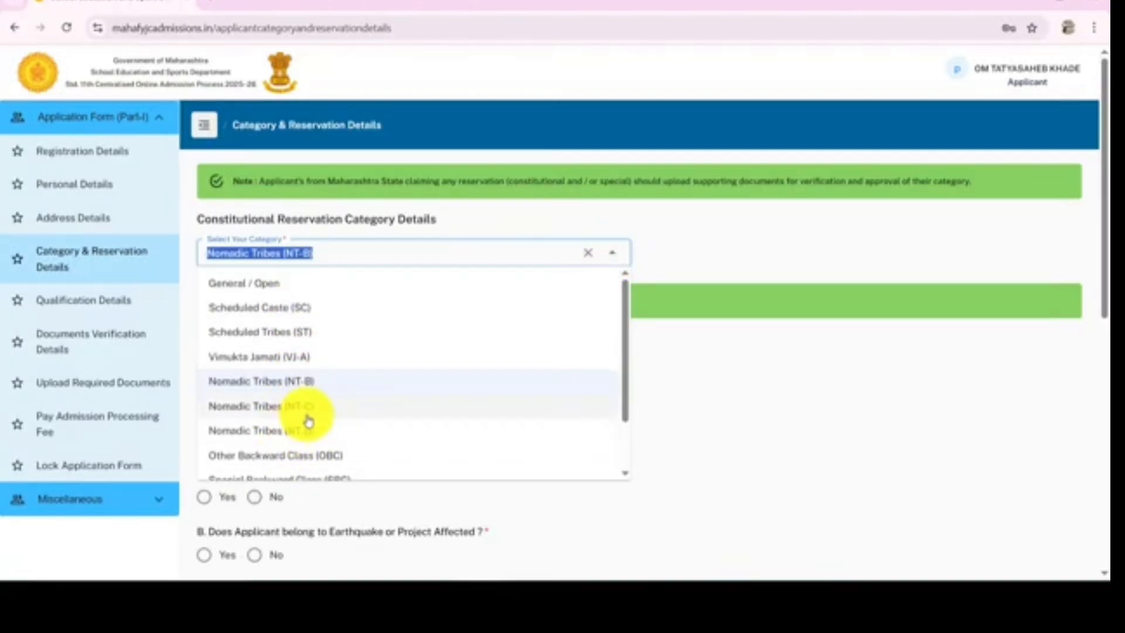
scroll(381, 381, down, 2)
click(721, 229)
scroll(245, 327, down, 1)
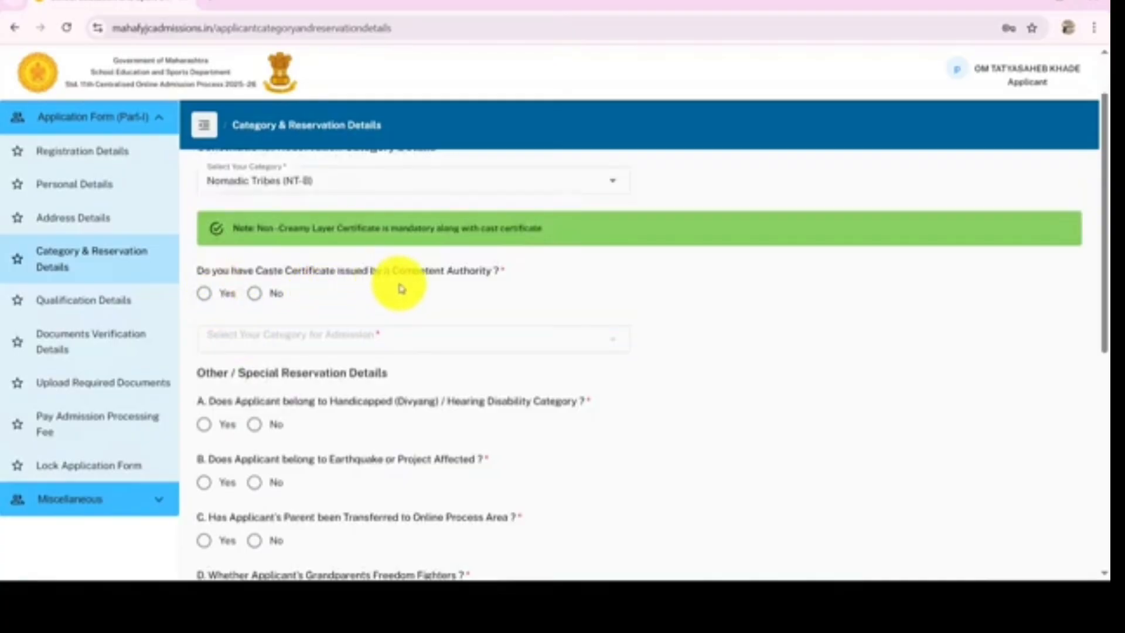
click(205, 294)
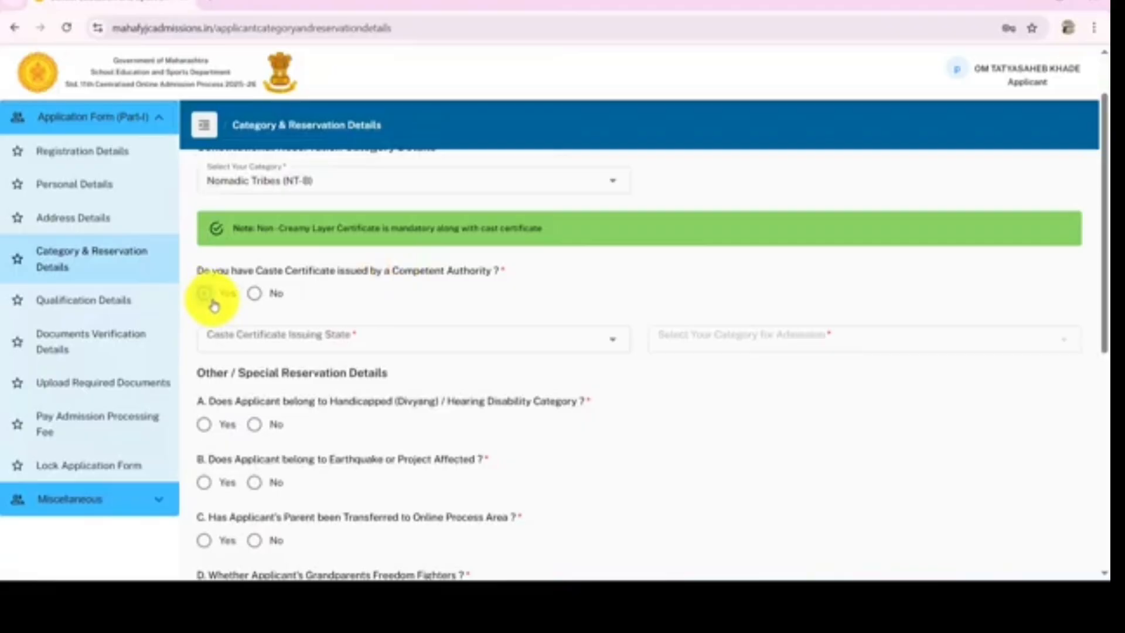
click(253, 293)
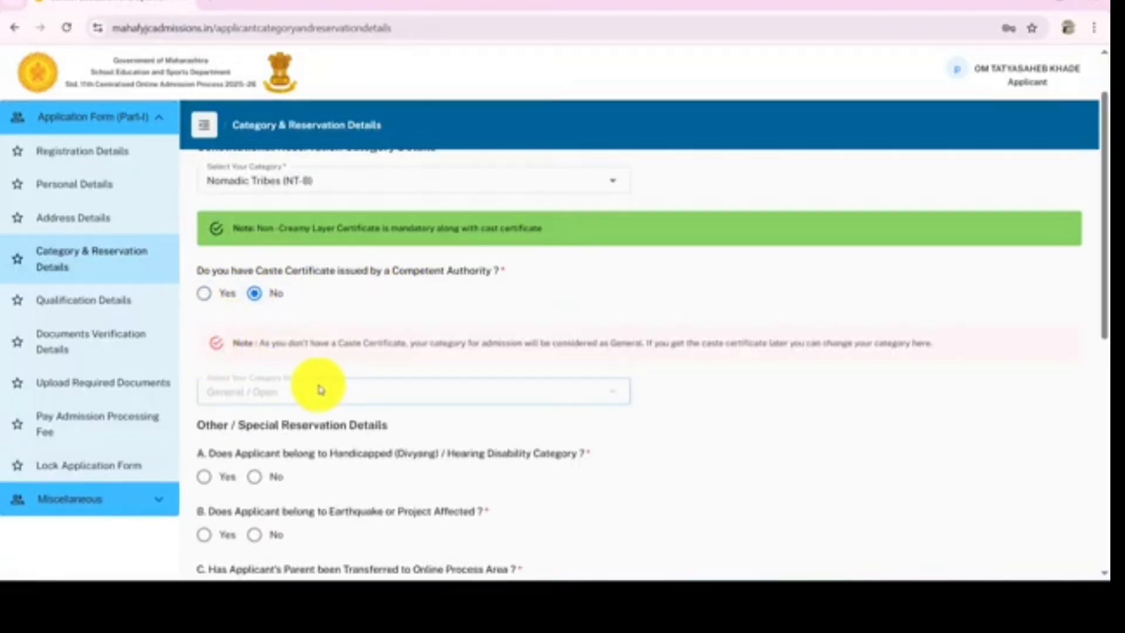
click(204, 298)
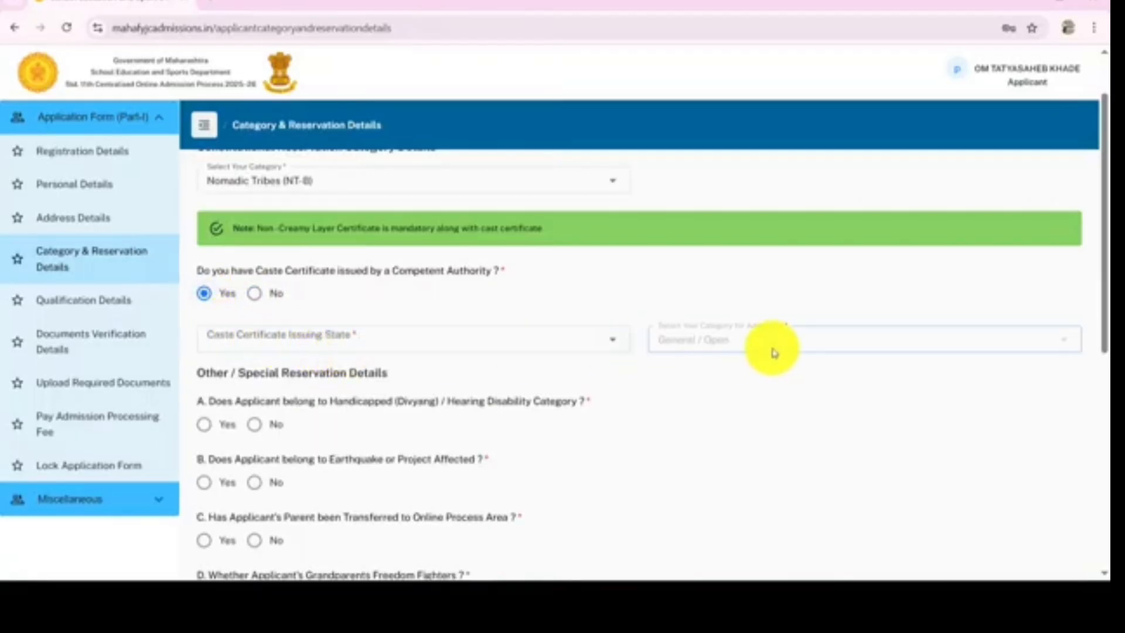
click(478, 346)
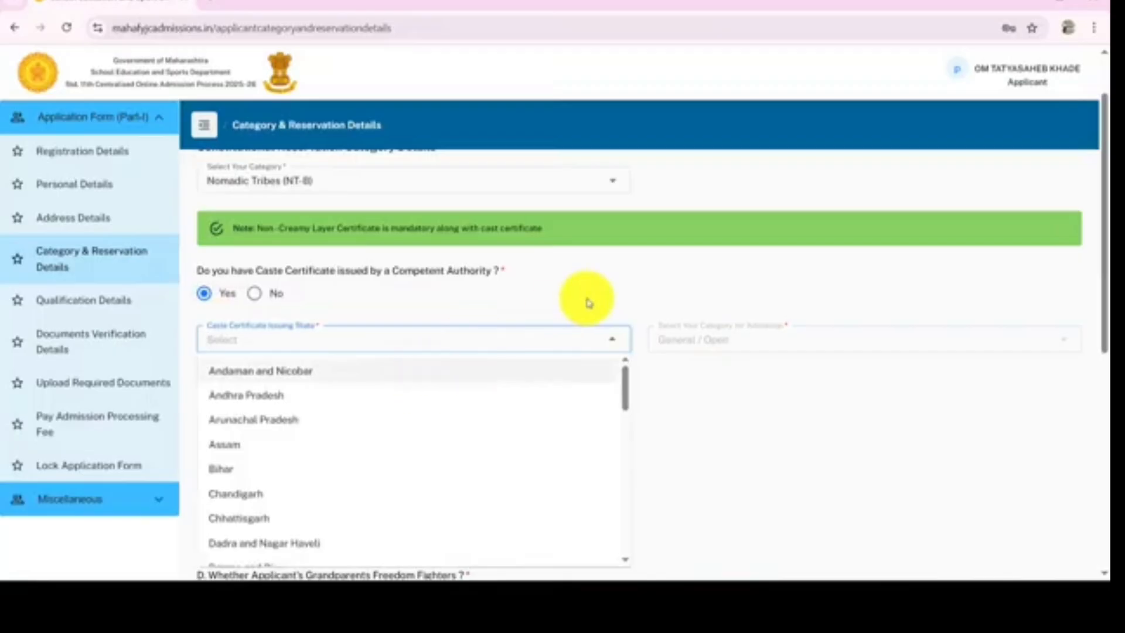
click(584, 304)
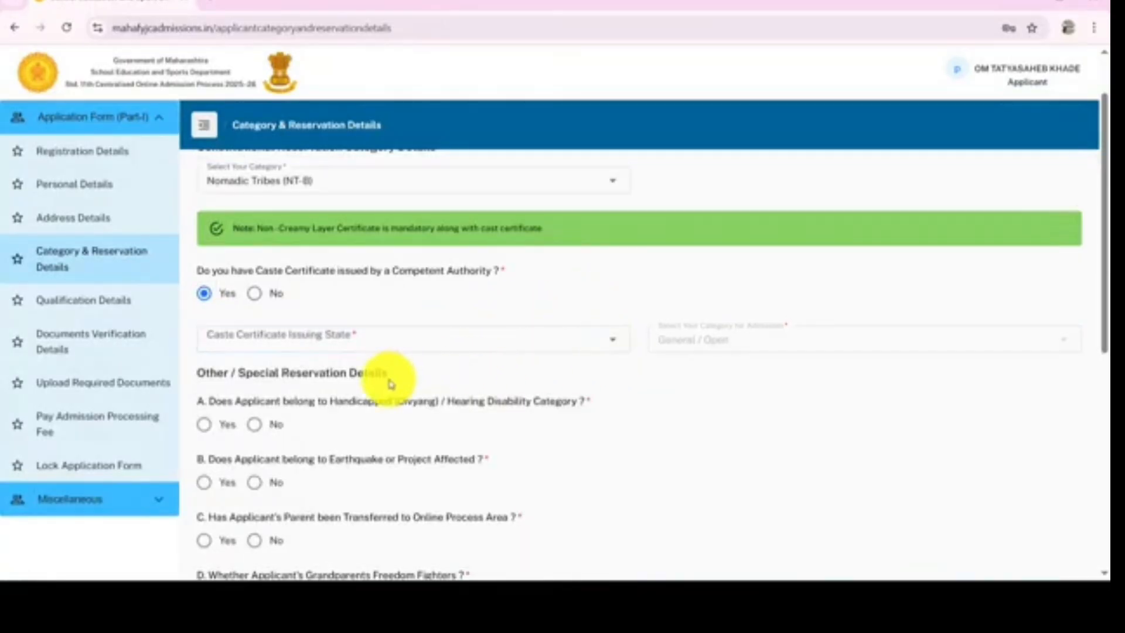
Answer No to the handicapped, earthquake-affected and parent-transferred special reservation questions
scroll(366, 361, down, 4)
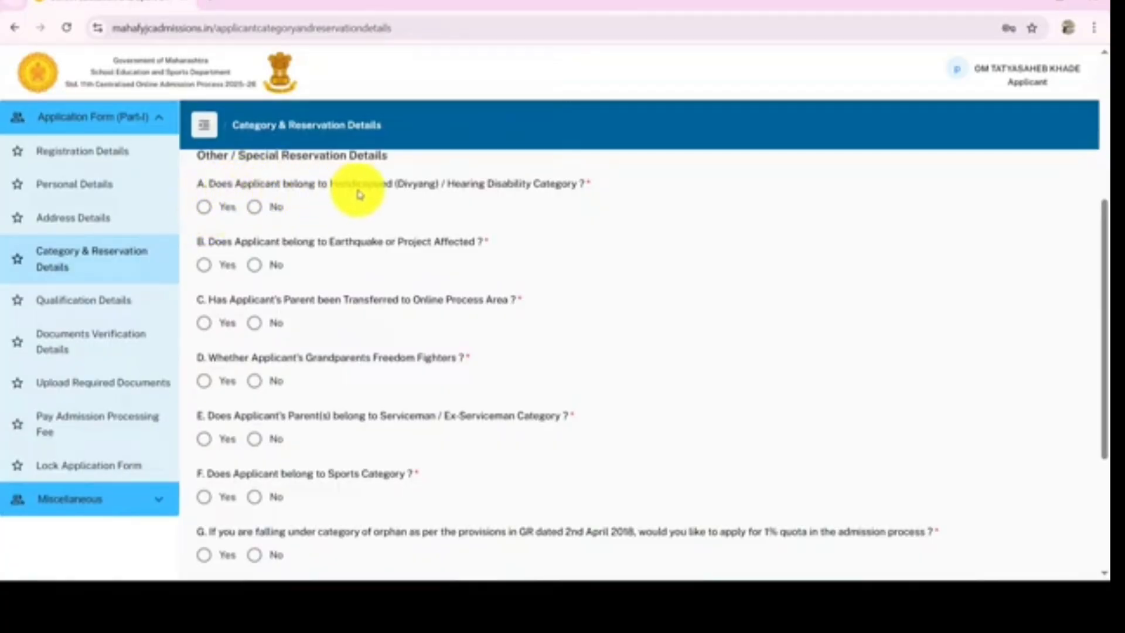
click(205, 208)
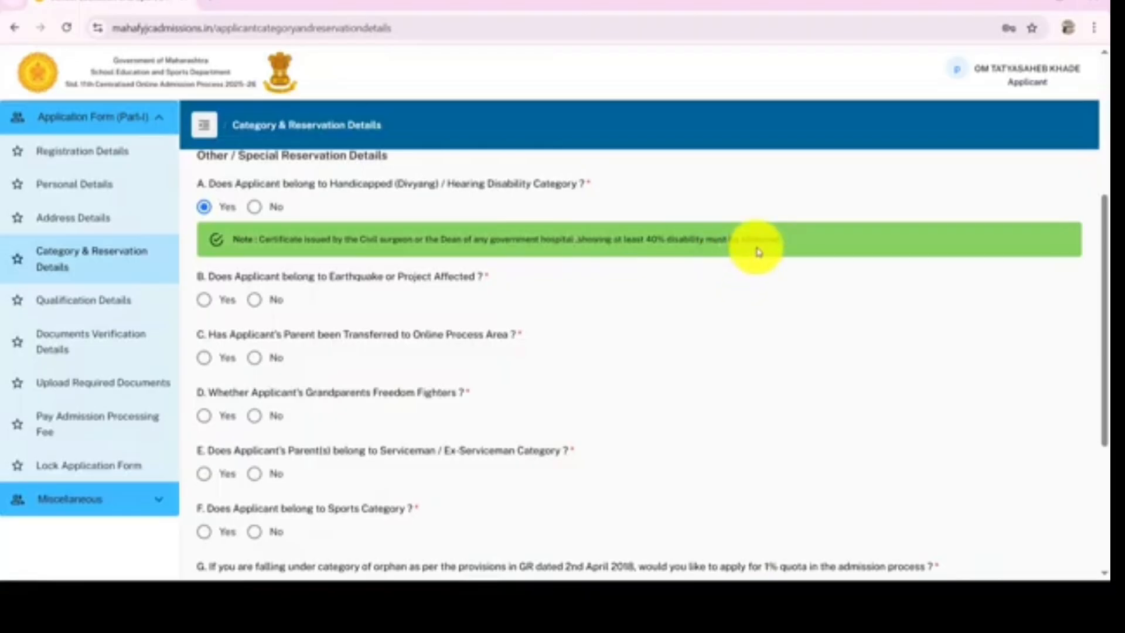
click(255, 208)
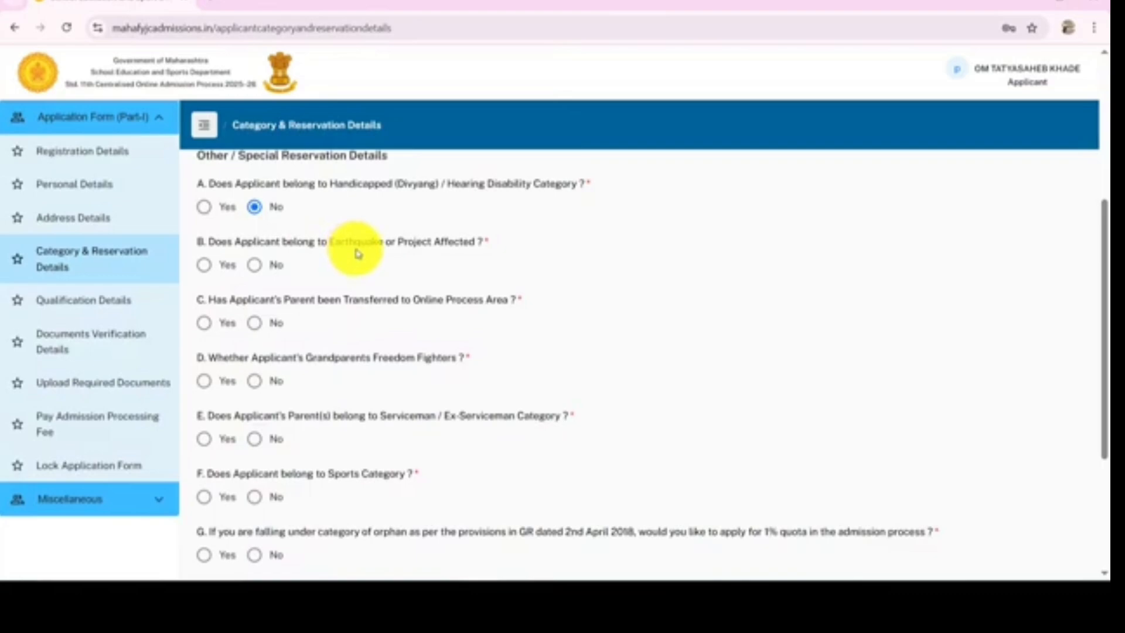
click(205, 267)
click(255, 269)
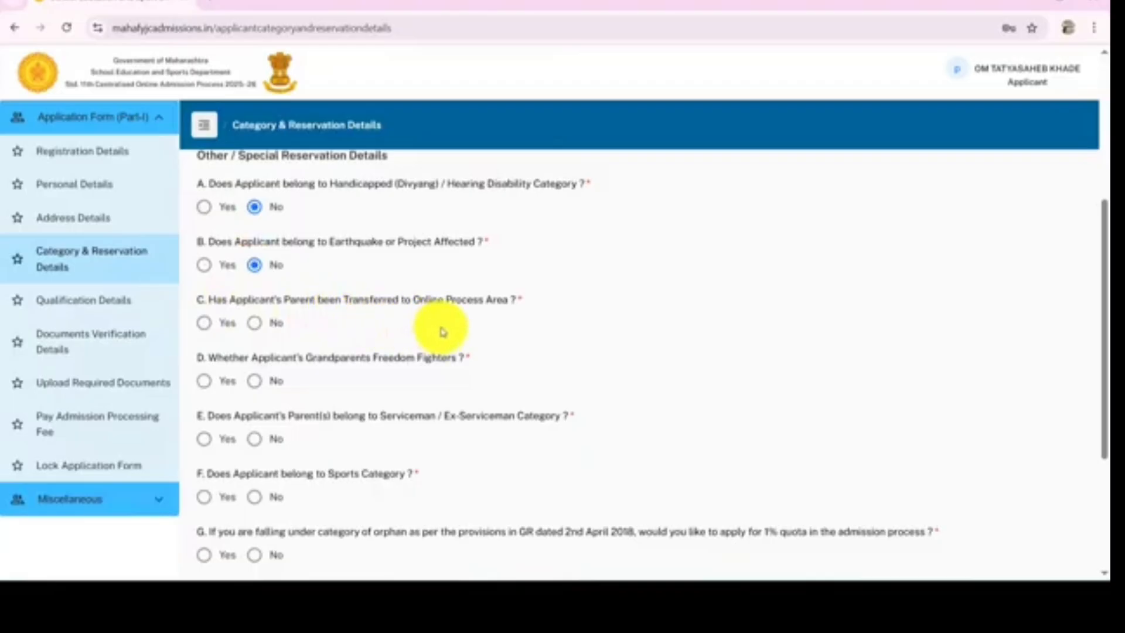
click(254, 323)
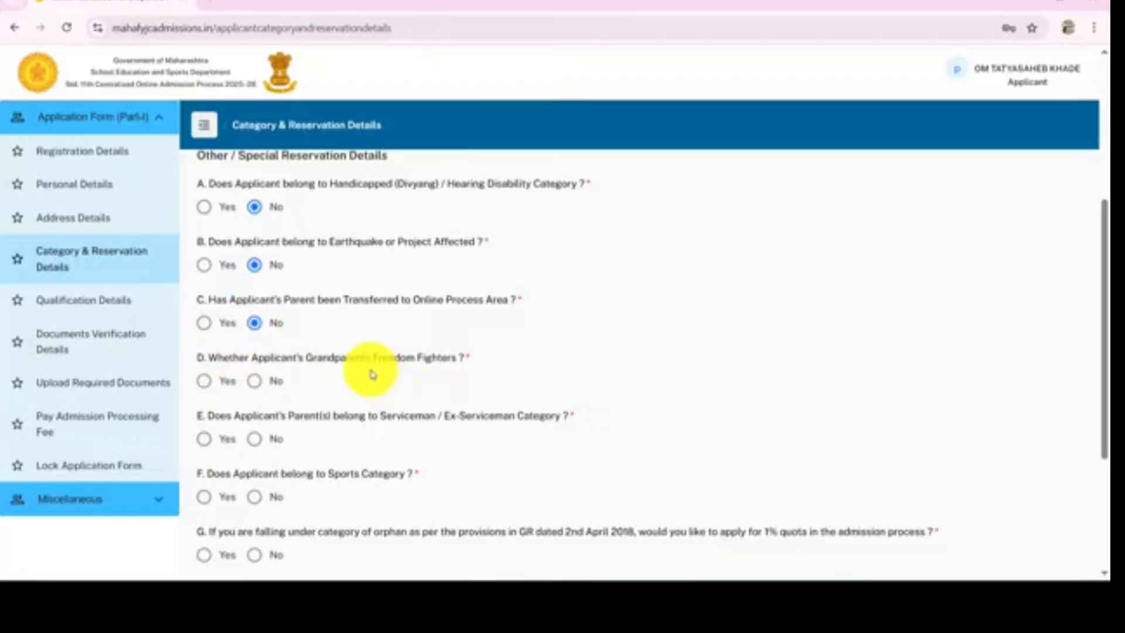
Answer No to the freedom fighter, serviceman/ex-serviceman and sports category reservation questions
click(253, 388)
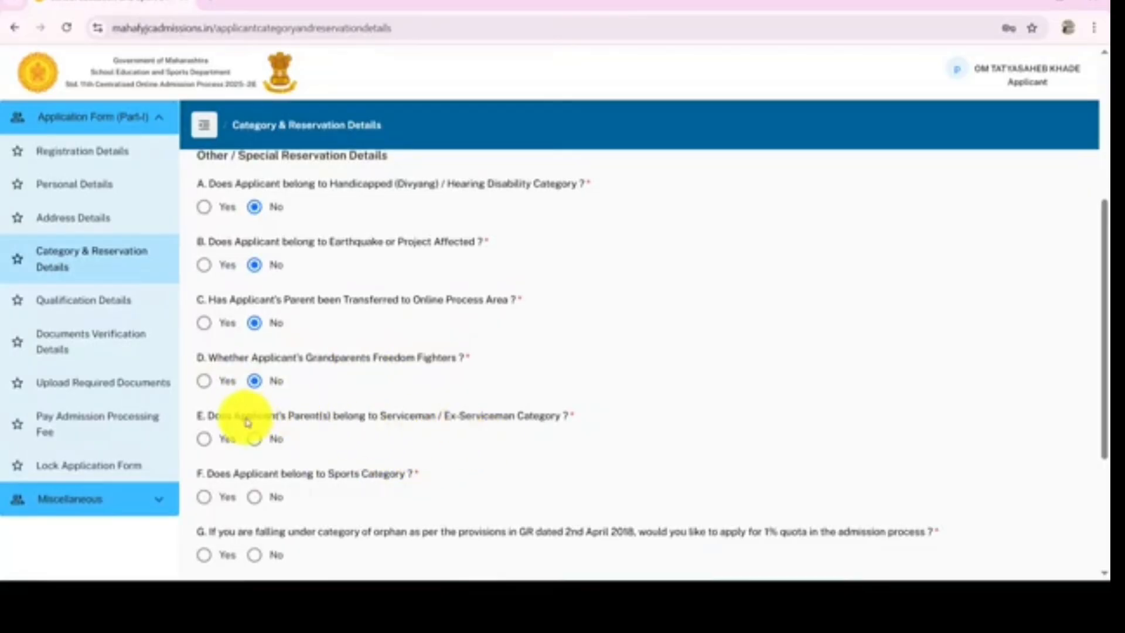
click(205, 440)
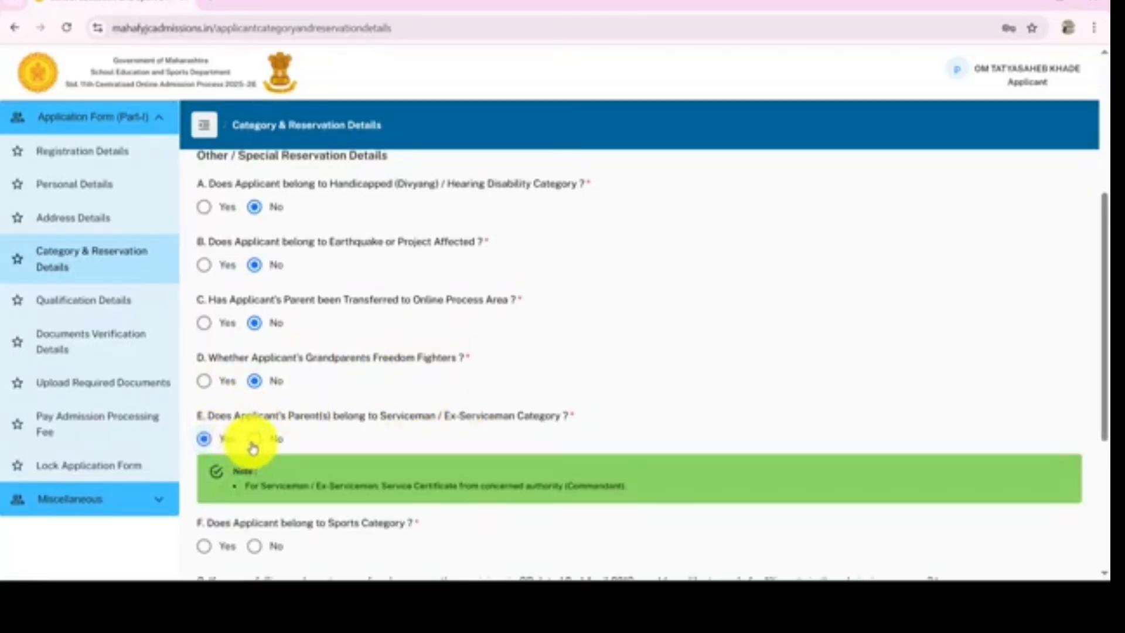
click(254, 446)
scroll(301, 460, down, 1)
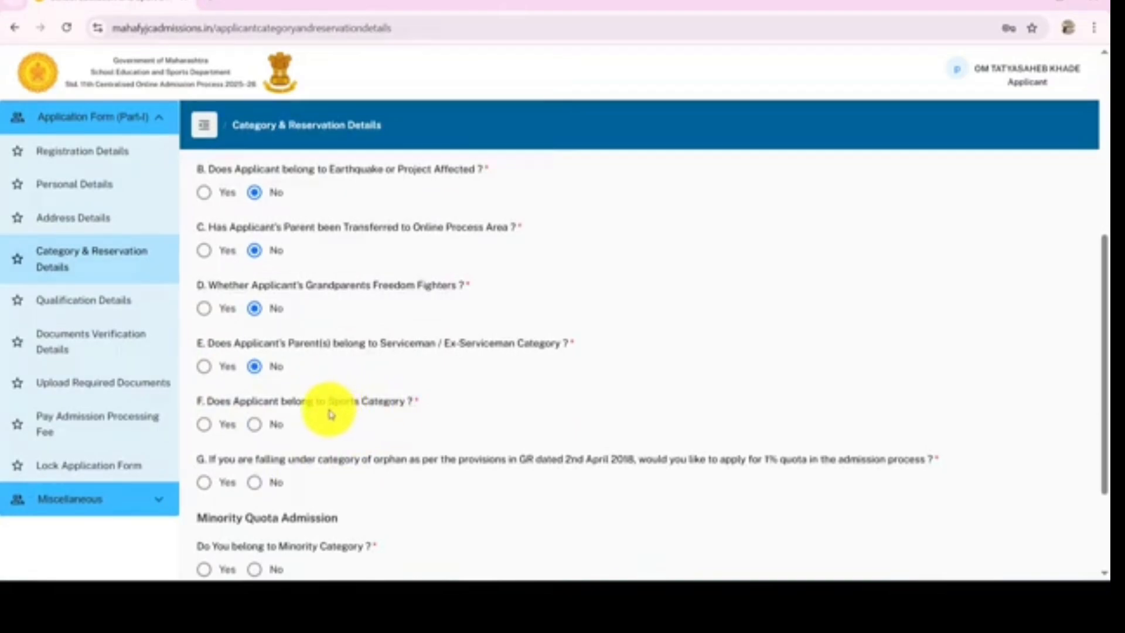
click(205, 431)
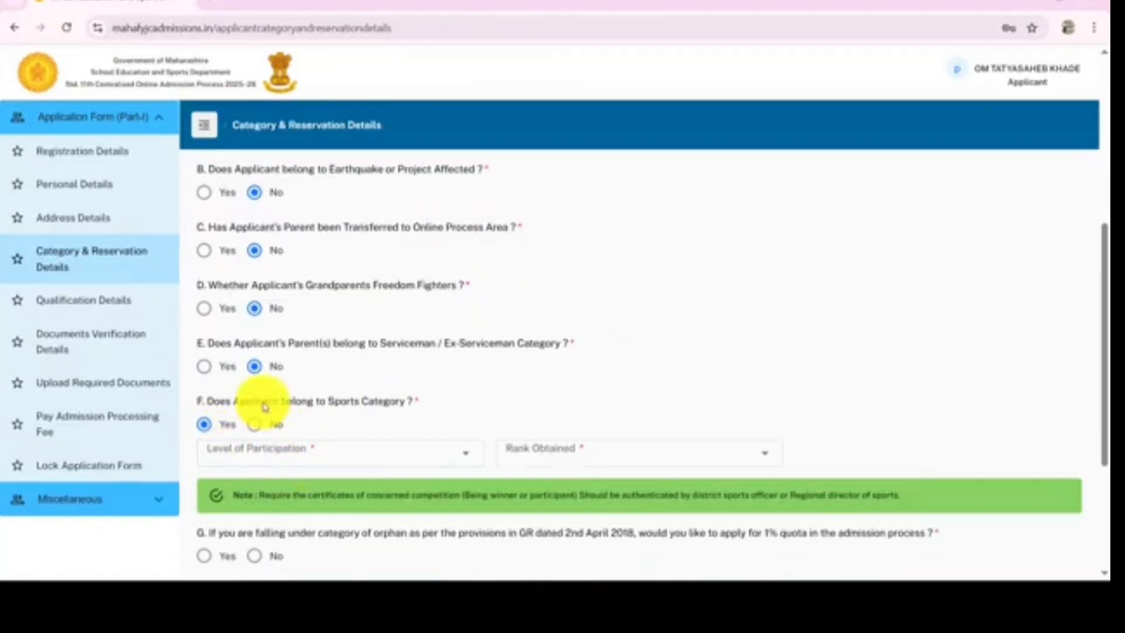
click(256, 427)
scroll(258, 422, down, 3)
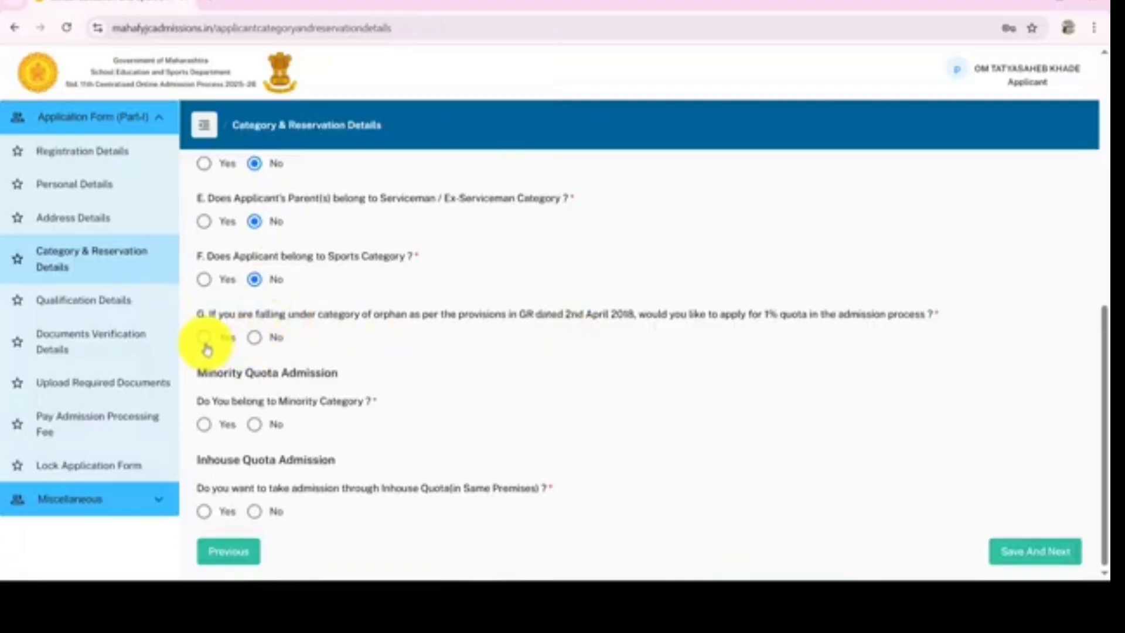
Answer No to the orphan quota, minority category and in-house quota questions, then save the category and reservation details
click(254, 339)
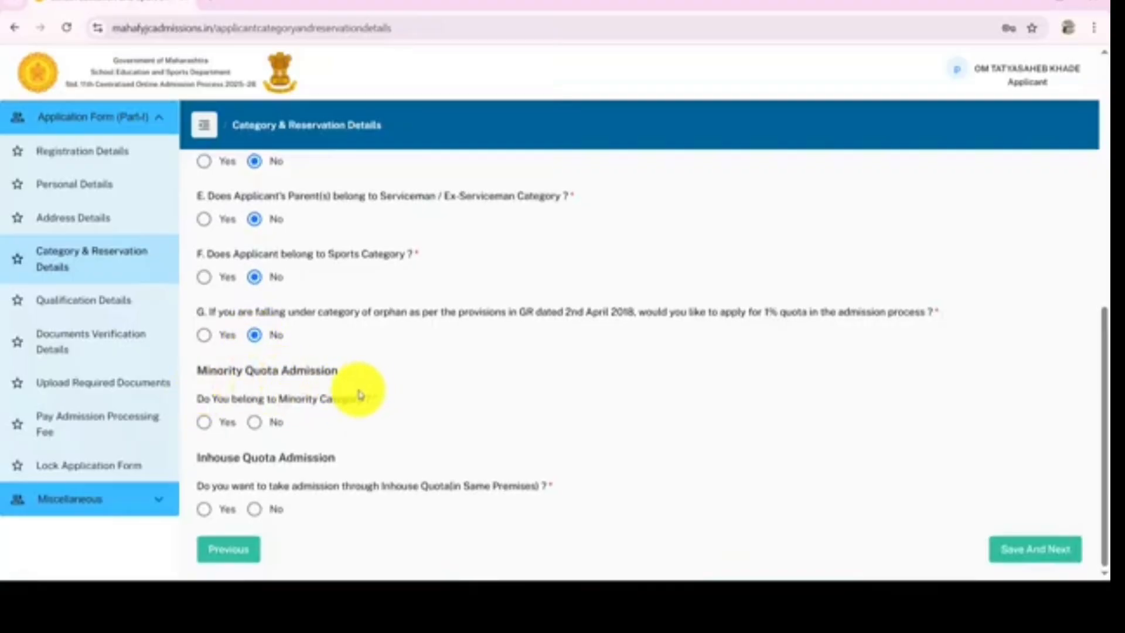
click(204, 423)
click(252, 423)
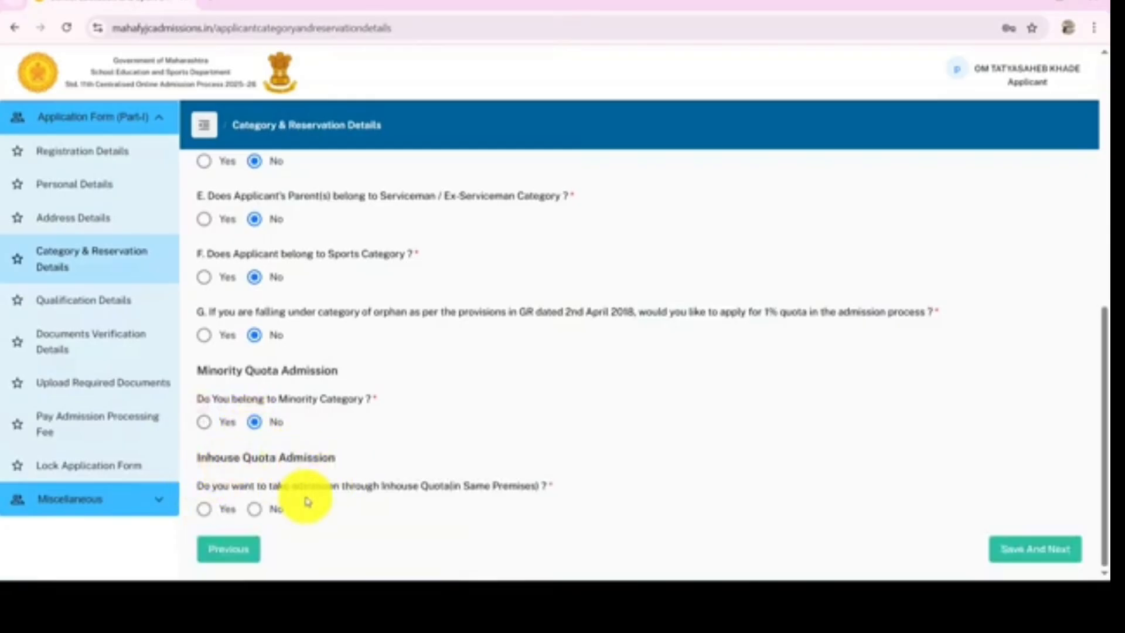
click(204, 510)
click(253, 510)
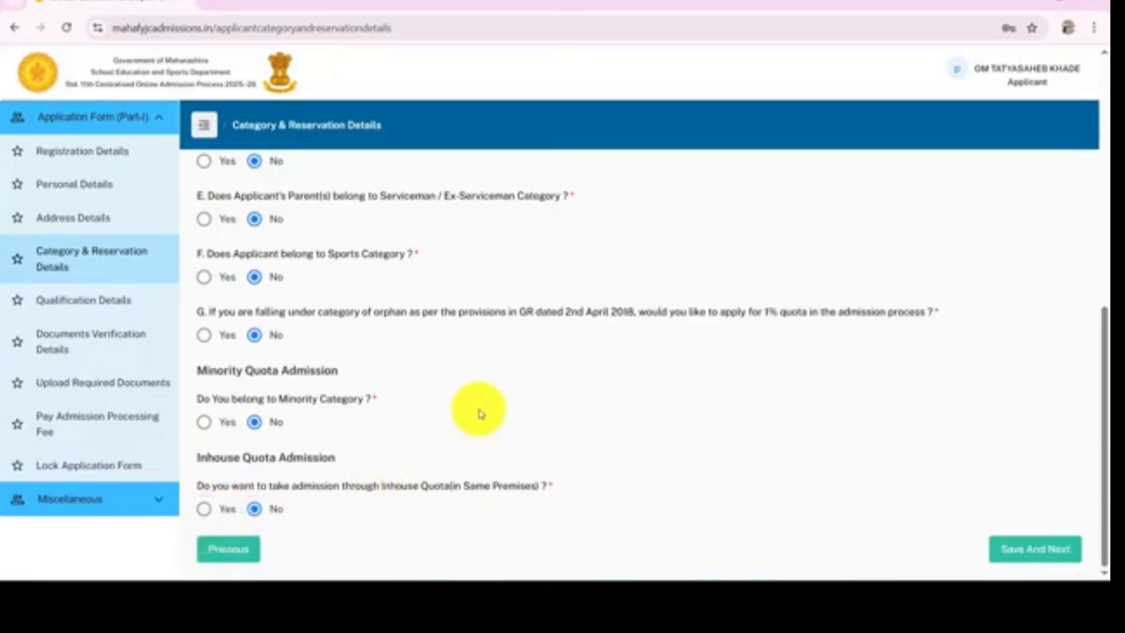
scroll(551, 384, up, 9)
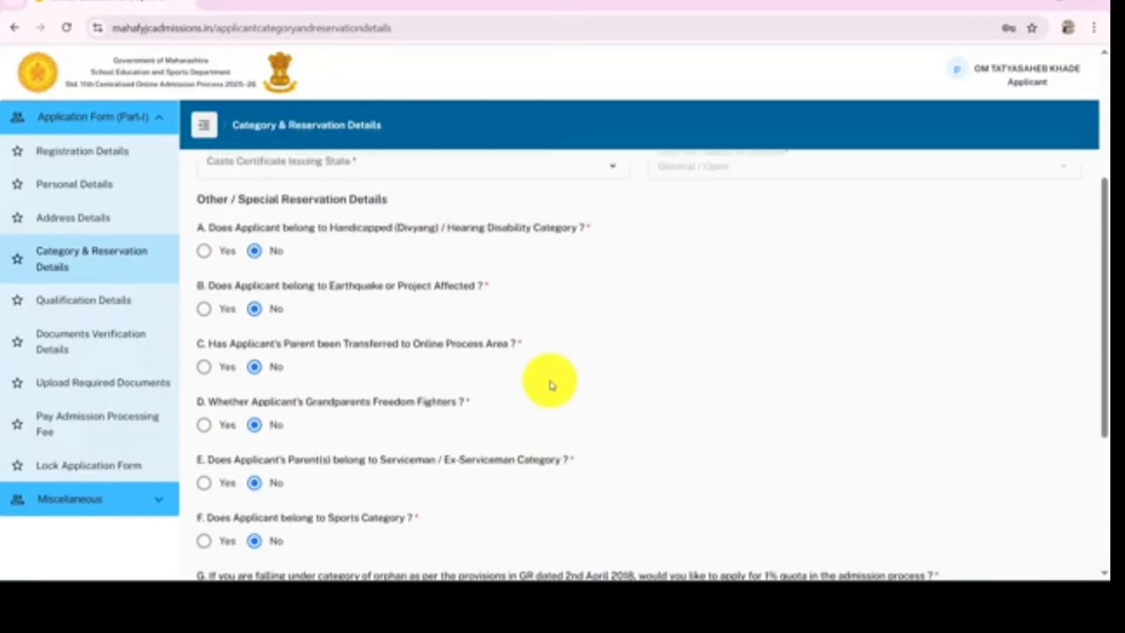
scroll(395, 428, down, 9)
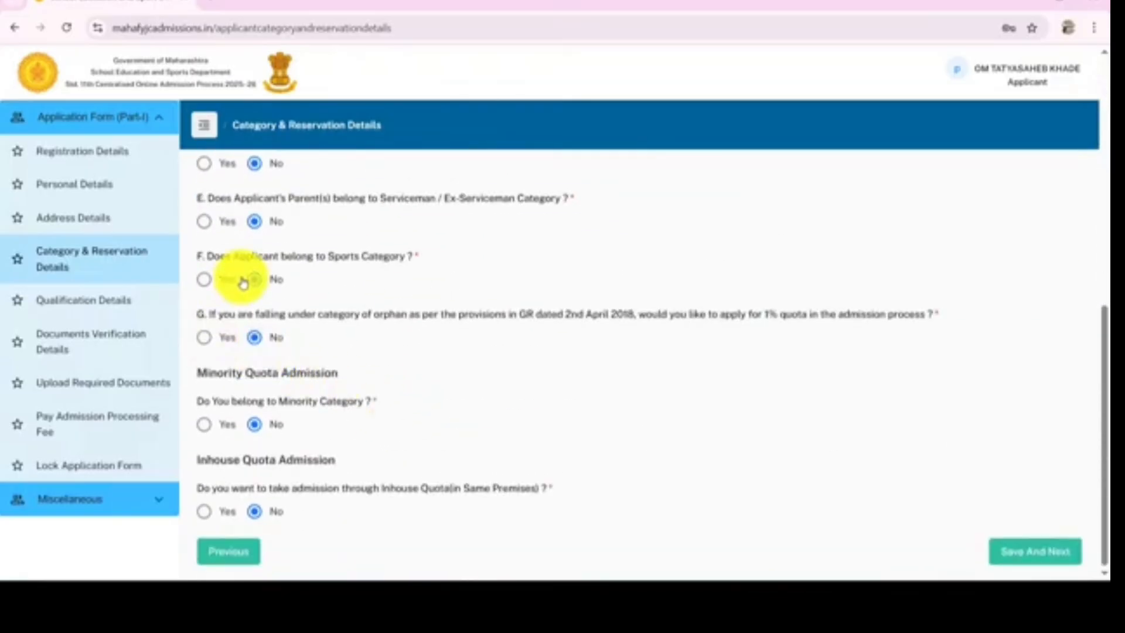
click(1049, 560)
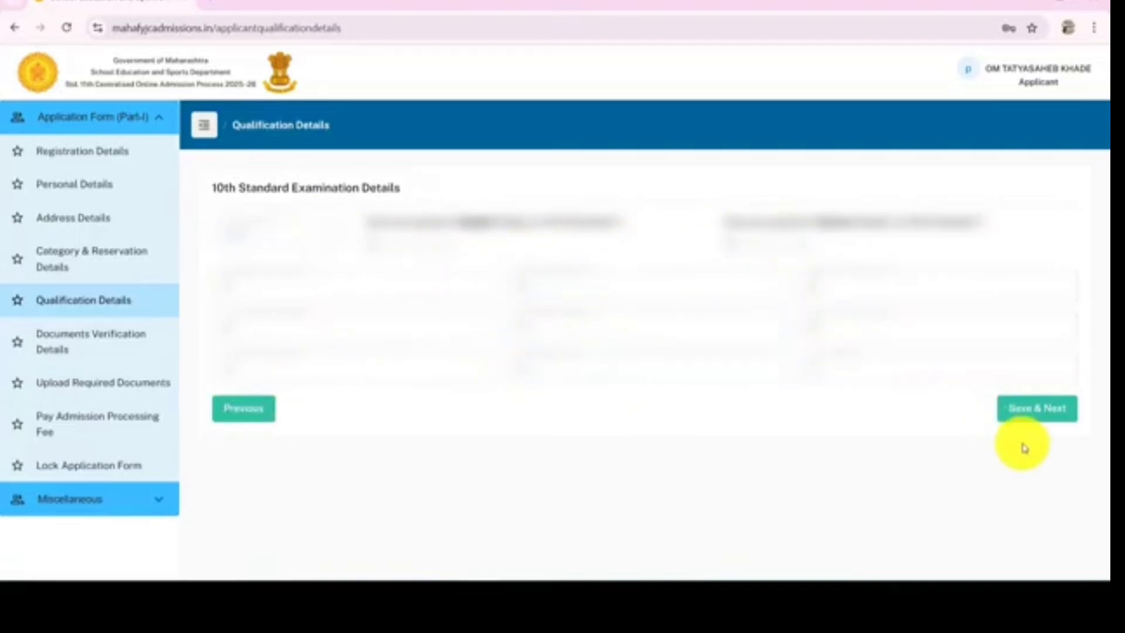
Save the qualification details and continue past the documents verification page
click(1047, 418)
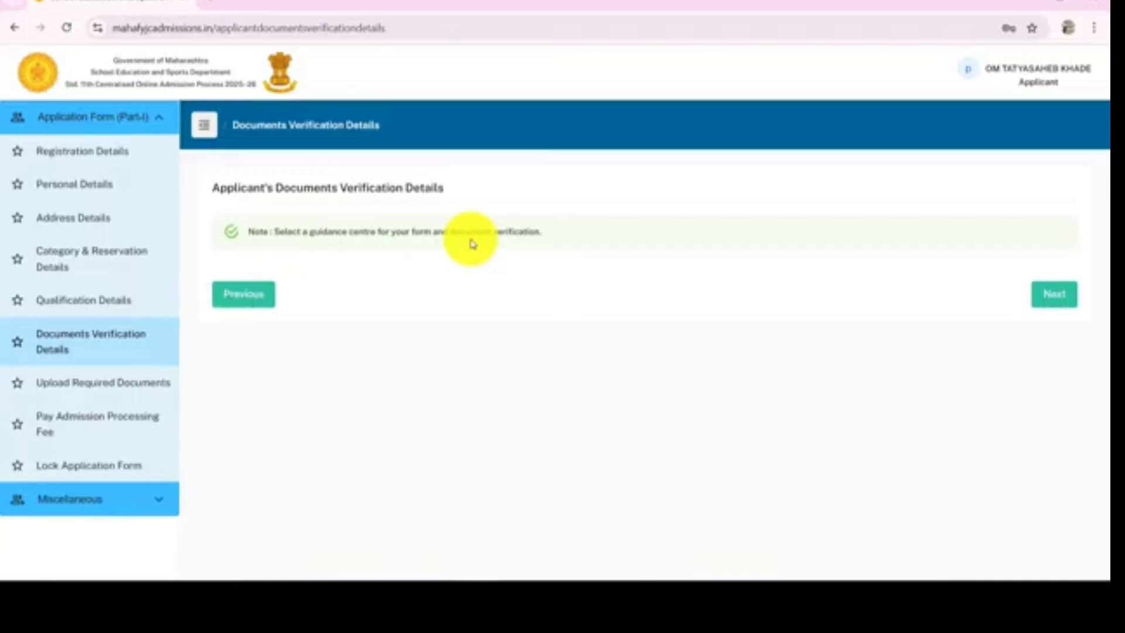
click(1053, 296)
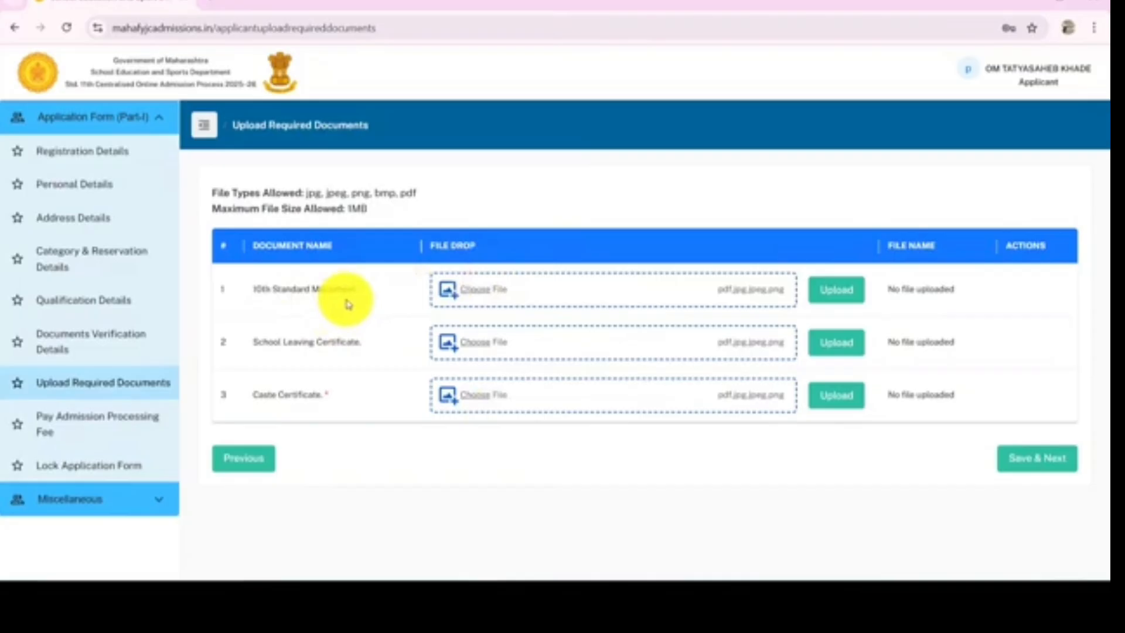
click(449, 290)
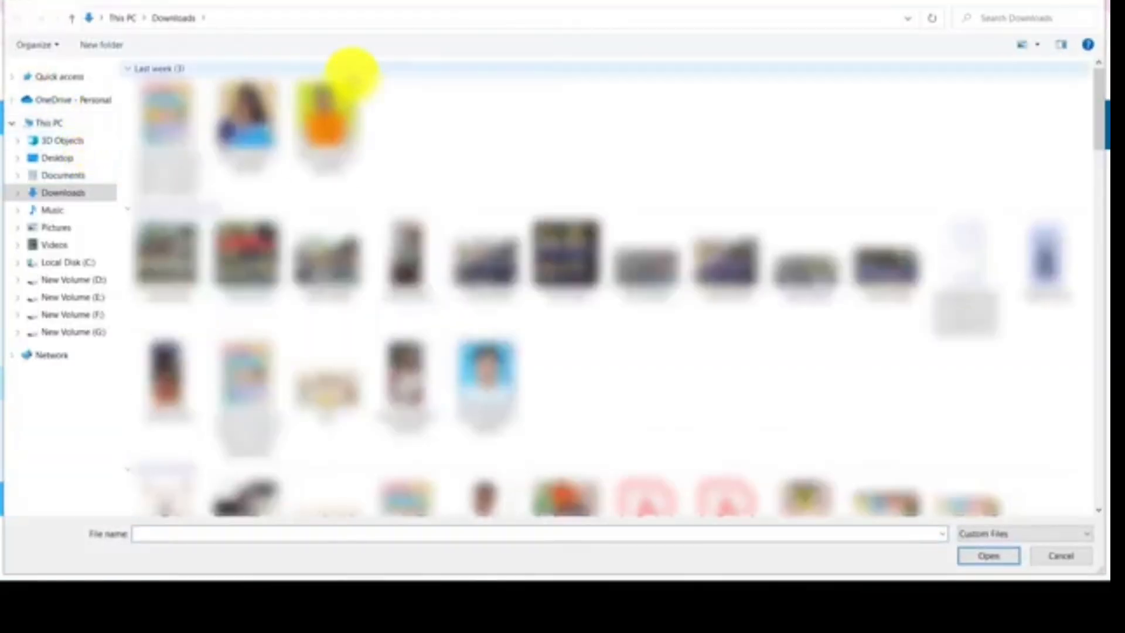
scroll(1101, 114, down, 5)
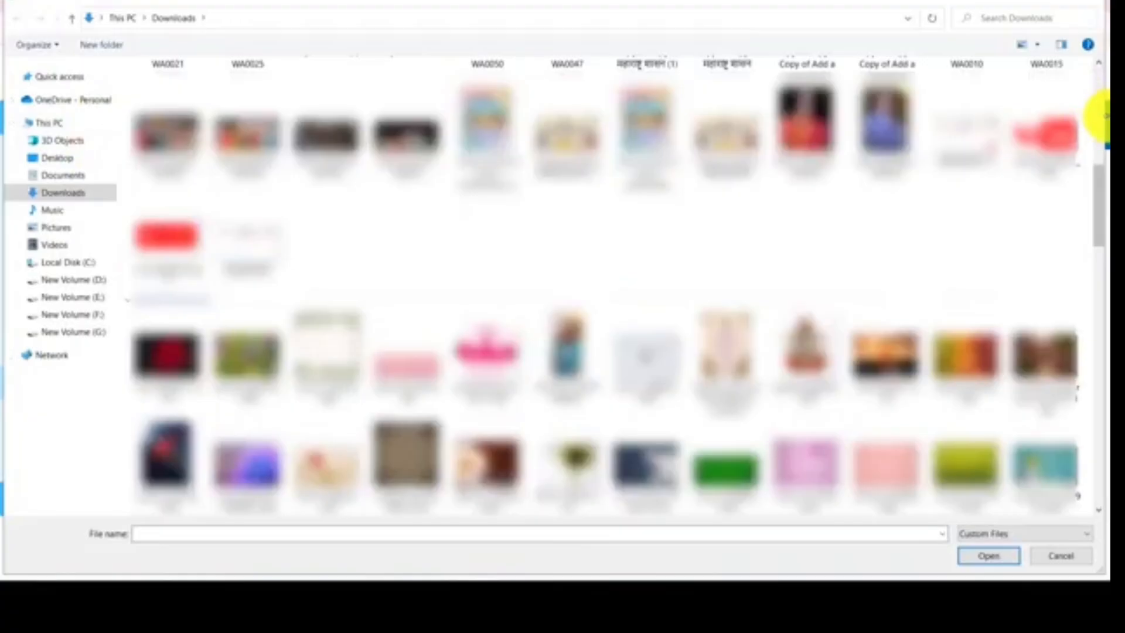
scroll(326, 188, down, 10)
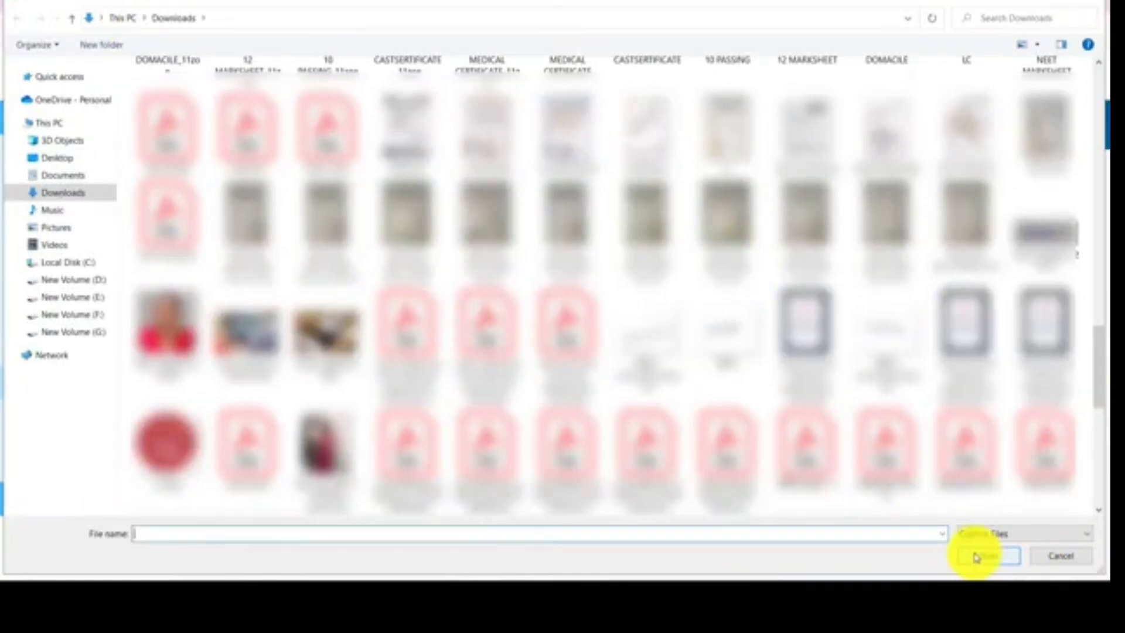
click(1064, 556)
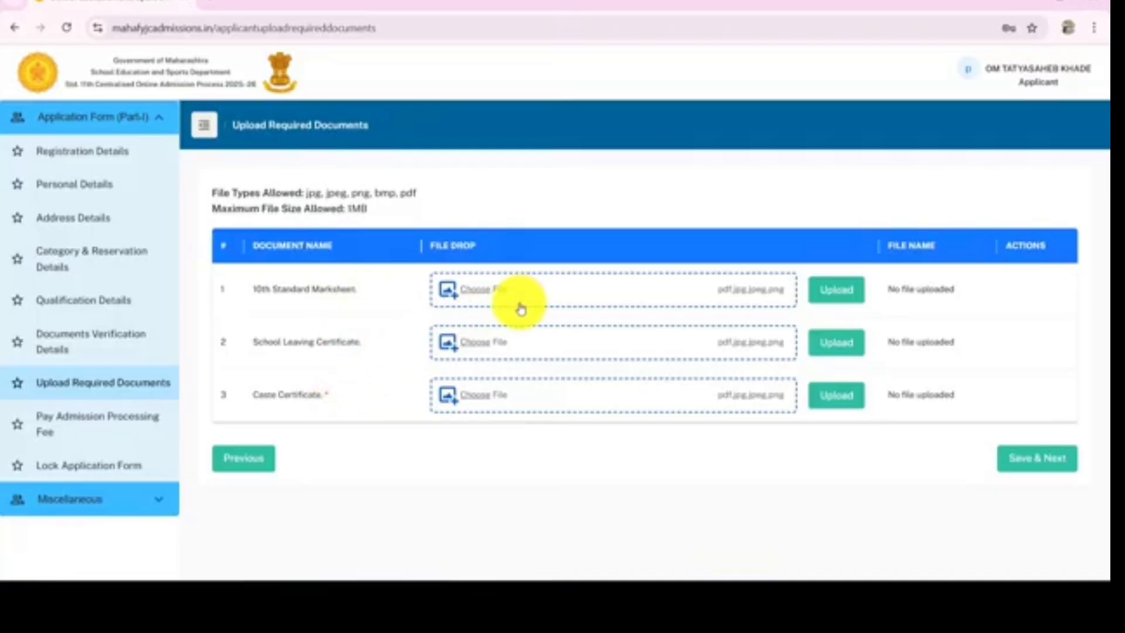
Upload an image file as the 10th Standard Marksheet, then delete the uploaded file
click(483, 295)
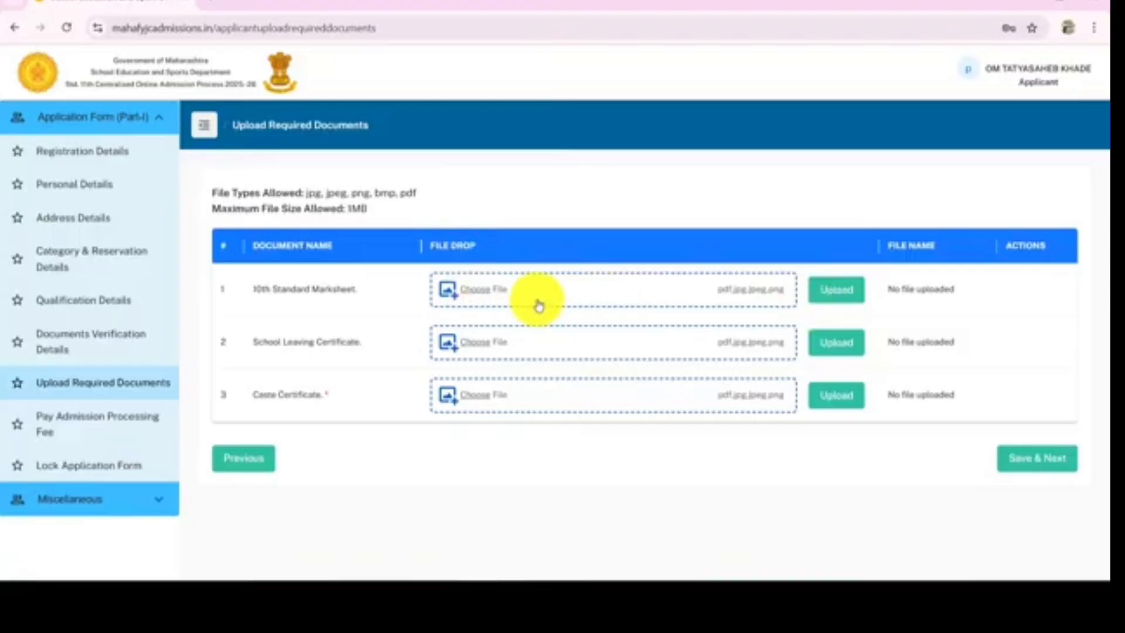
click(836, 296)
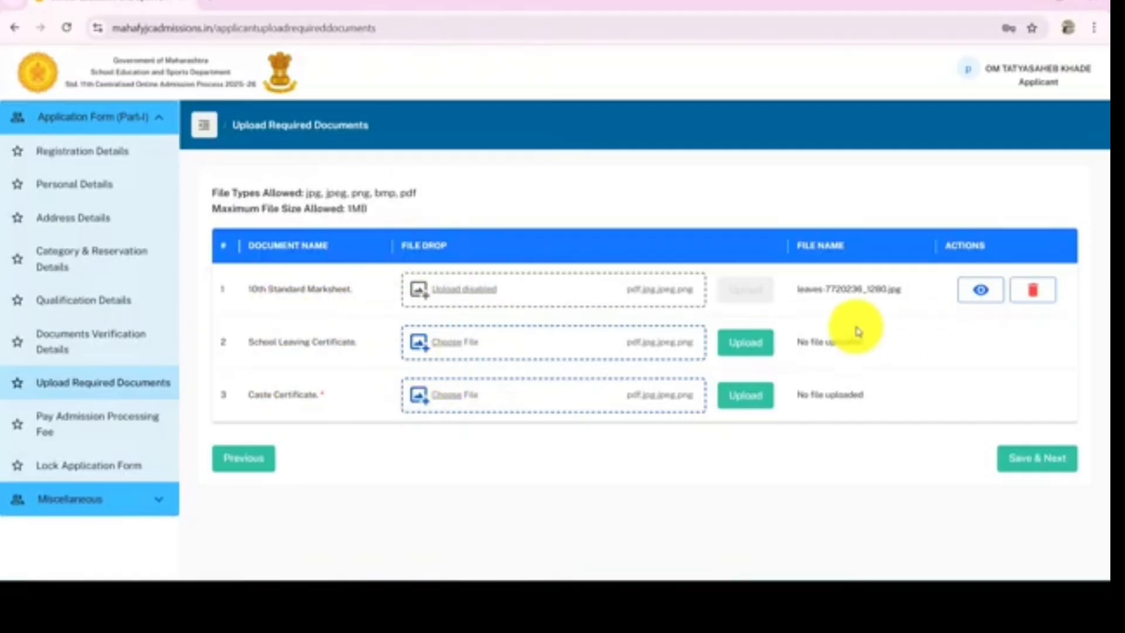
click(1044, 304)
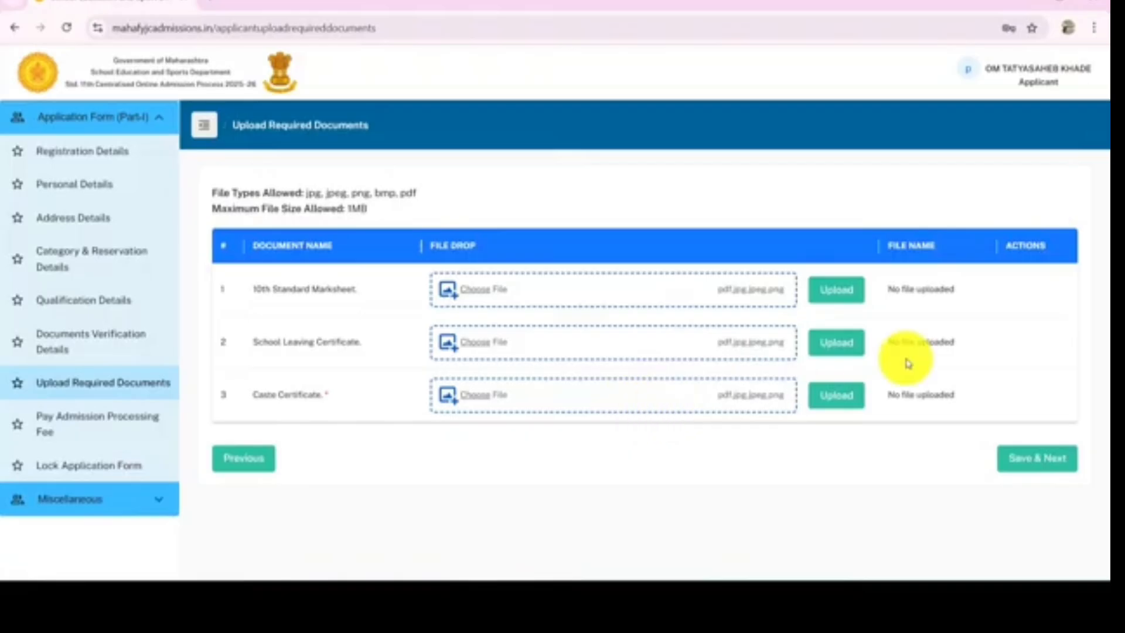
Save the documents page and proceed to pay the 100 rupee admission processing fee online
click(1053, 465)
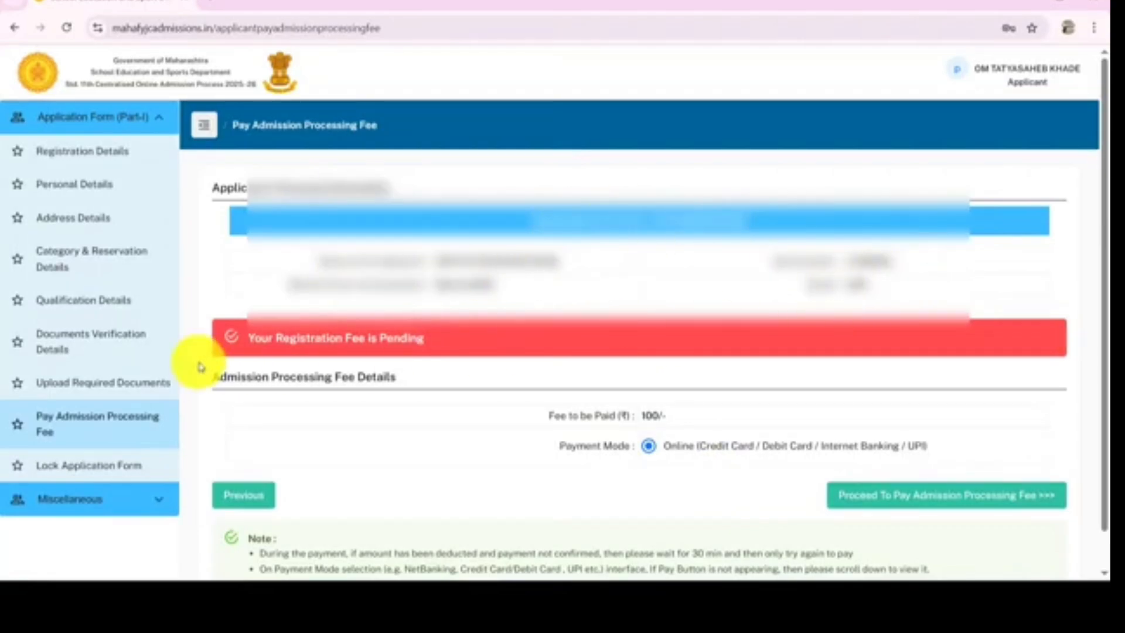
scroll(352, 388, down, 1)
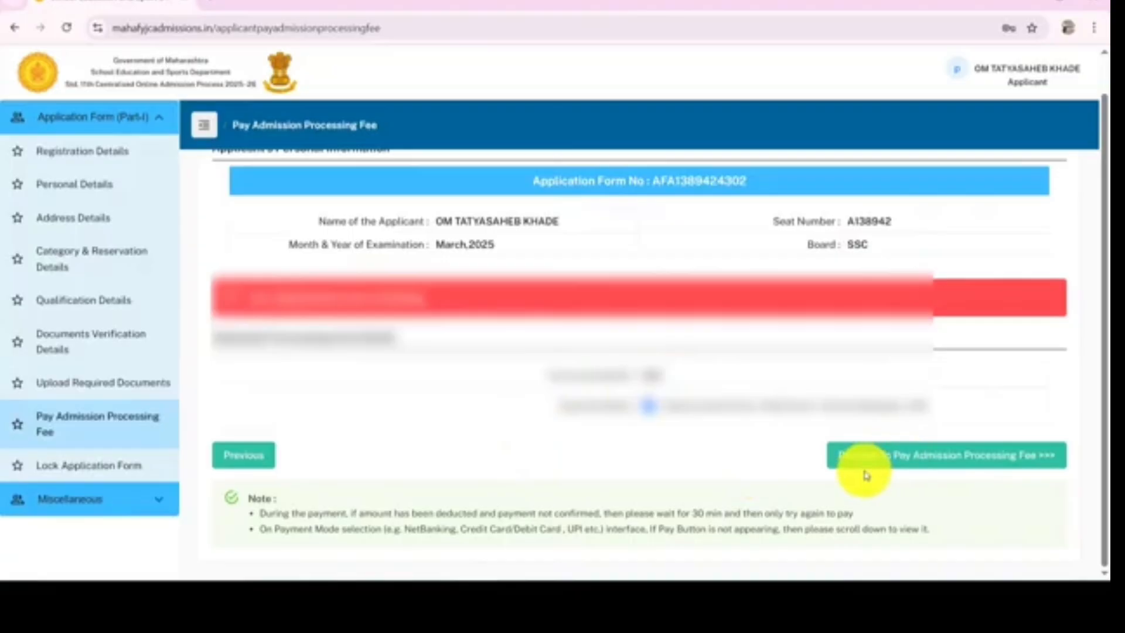
click(952, 462)
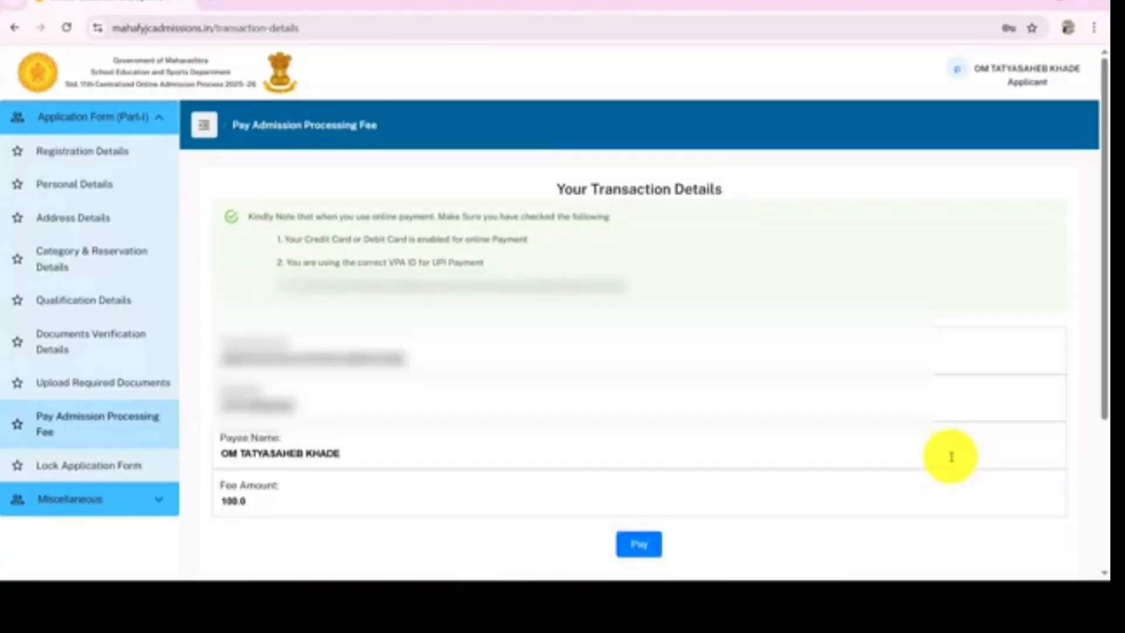
scroll(479, 495, down, 3)
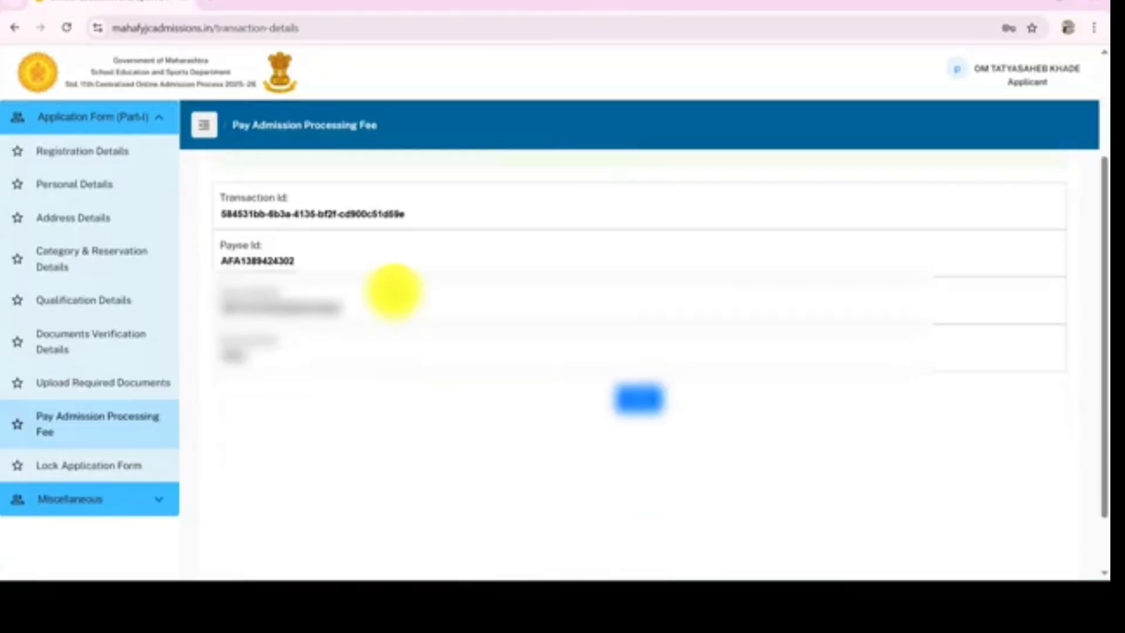
scroll(395, 287, up, 2)
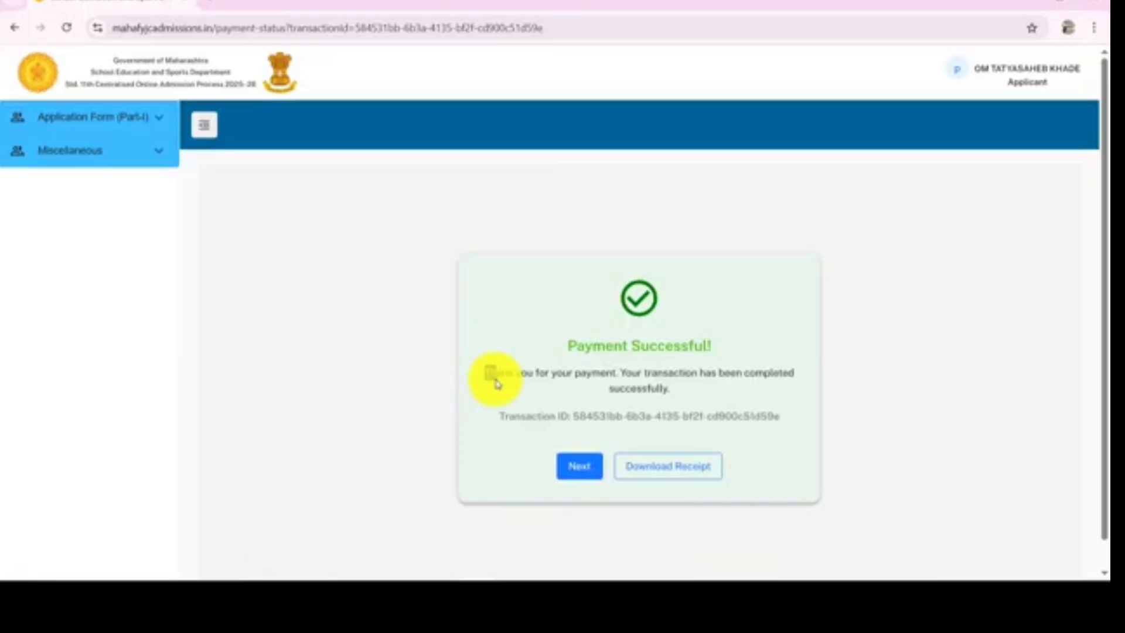
Continue from the payment success screen to the Lock Application Form page
drag(566, 346, 753, 350)
click(752, 349)
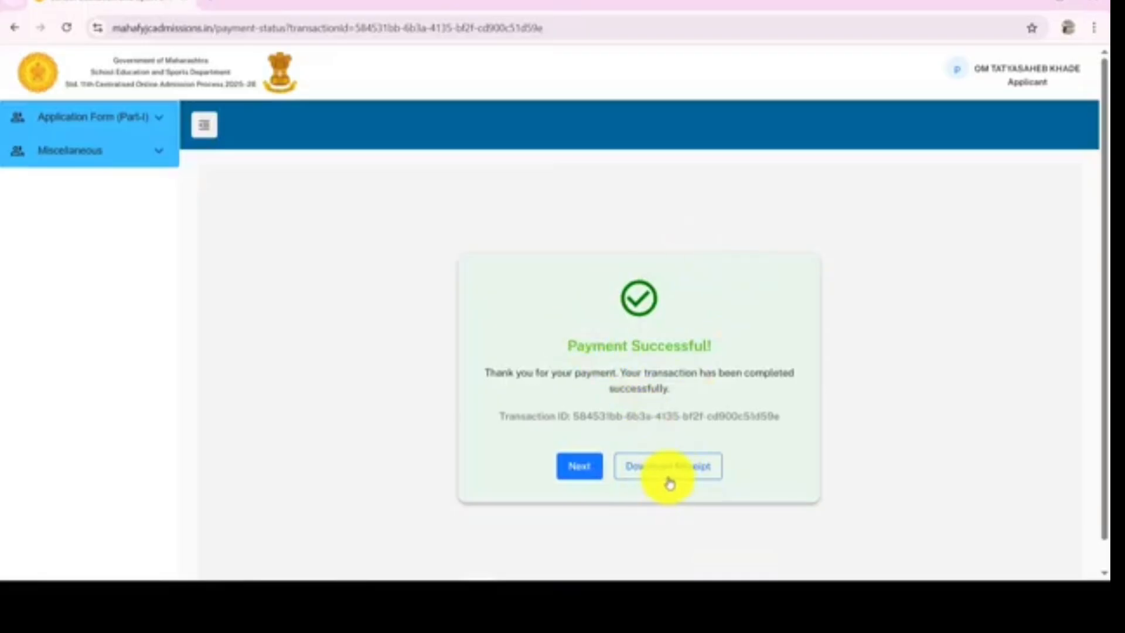
click(578, 468)
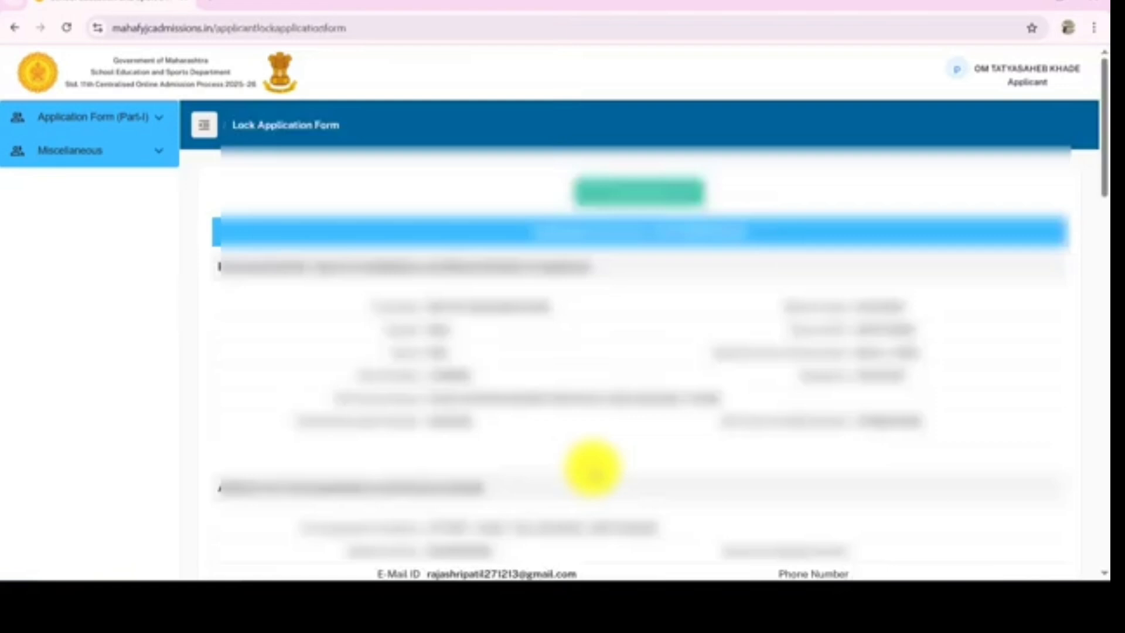
Expand the Application Form (Part-I) menu and scroll through the lock application form summary
click(157, 119)
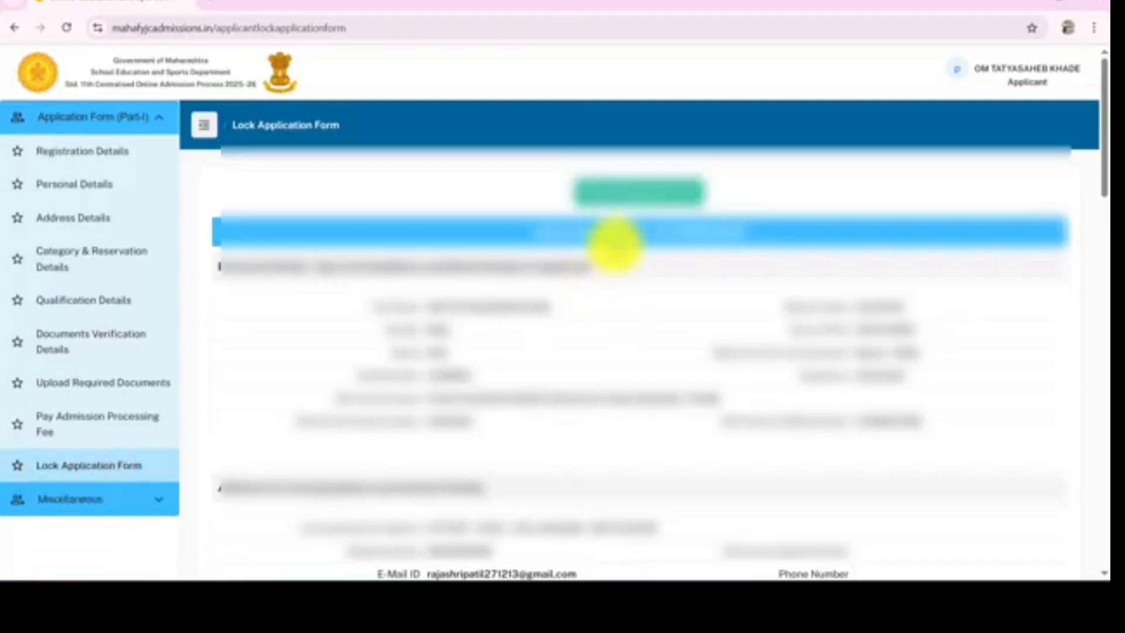
scroll(601, 235, down, 1)
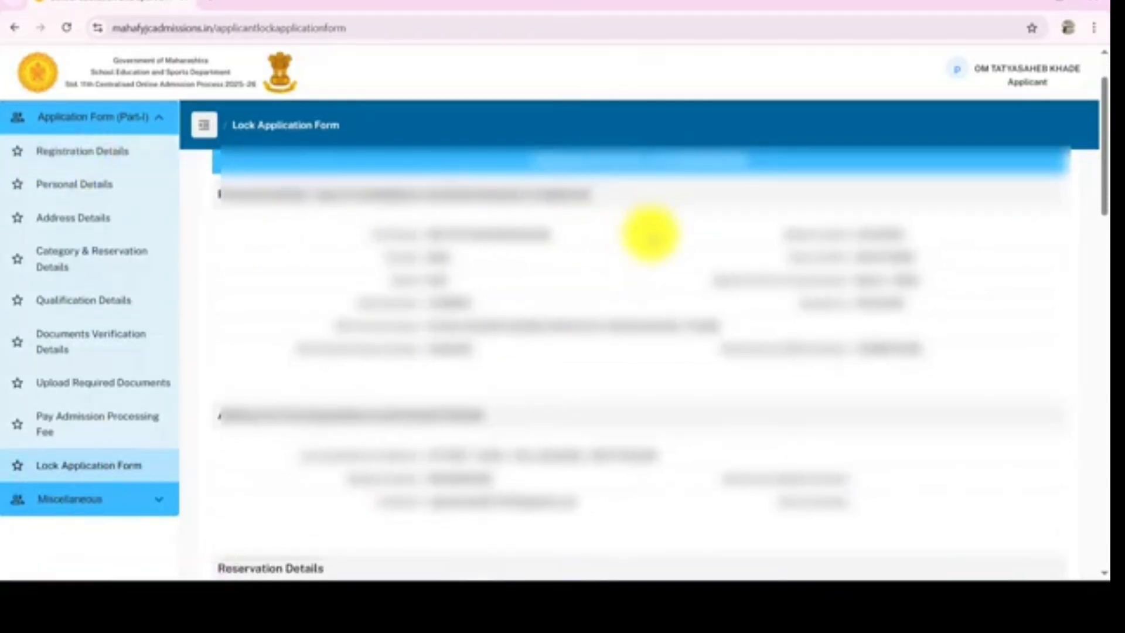
scroll(650, 234, down, 15)
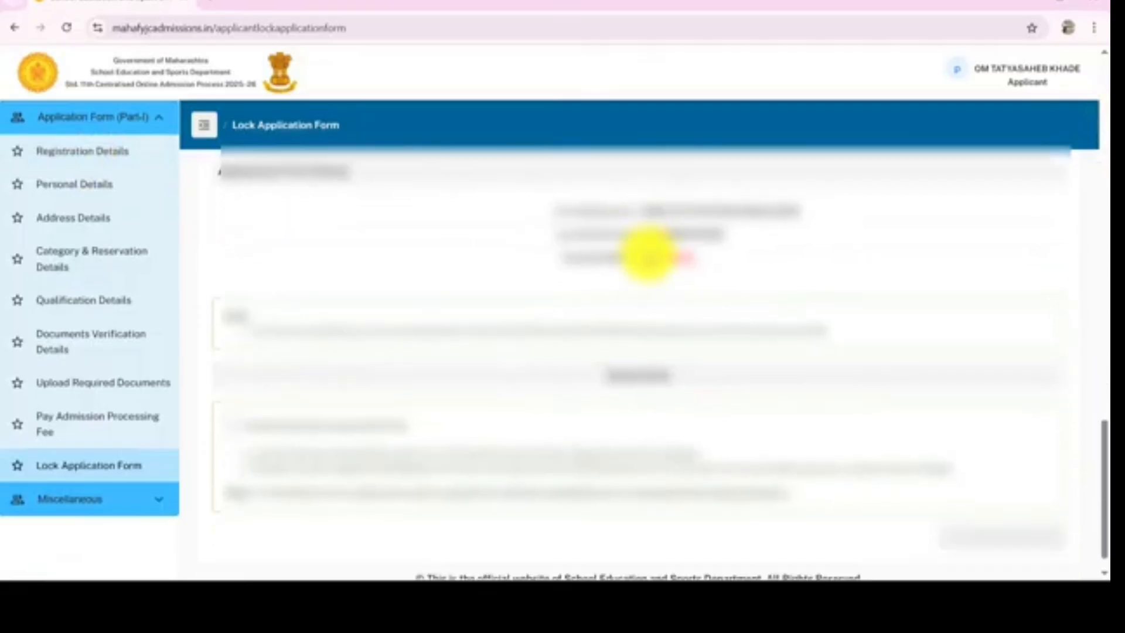
scroll(648, 256, down, 1)
scroll(648, 257, up, 15)
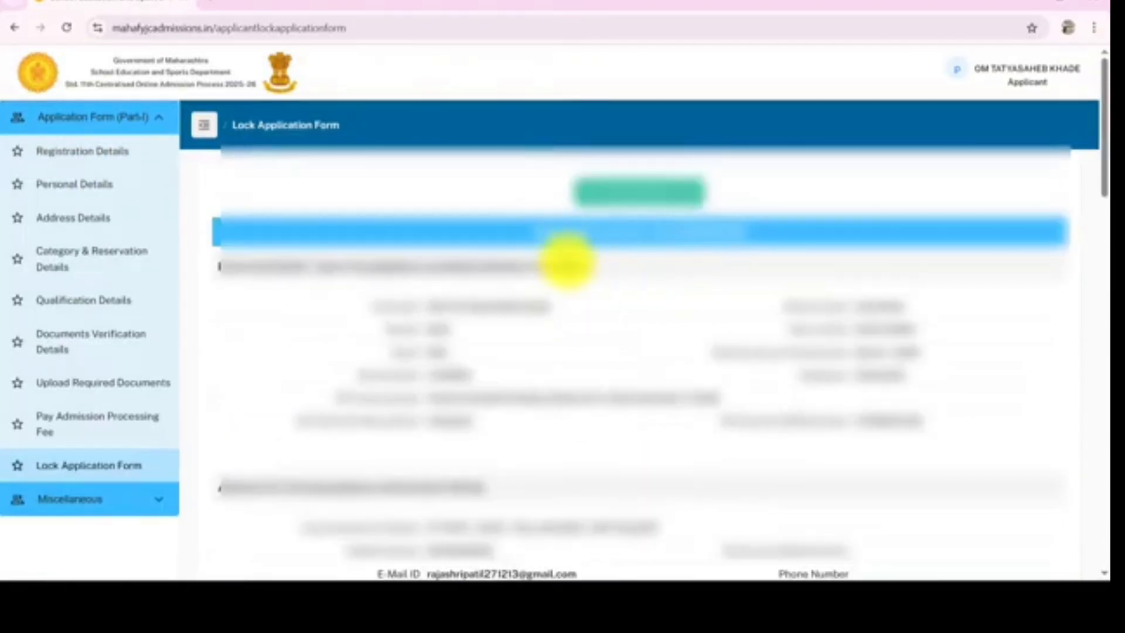
Print the application form and scroll down to its application form status section
click(636, 190)
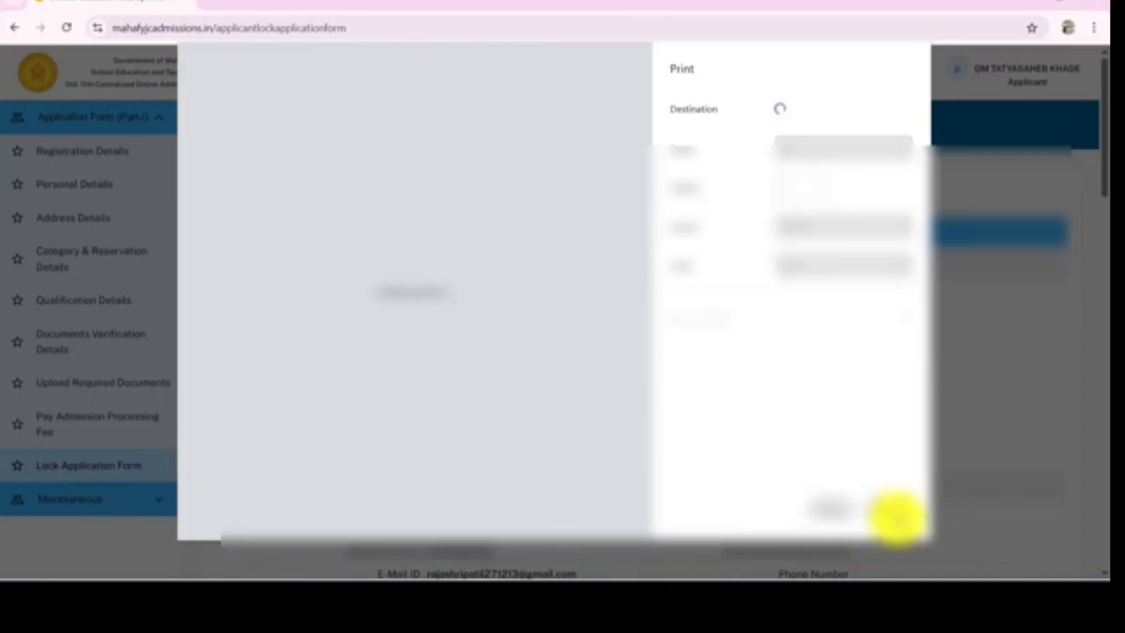
click(888, 507)
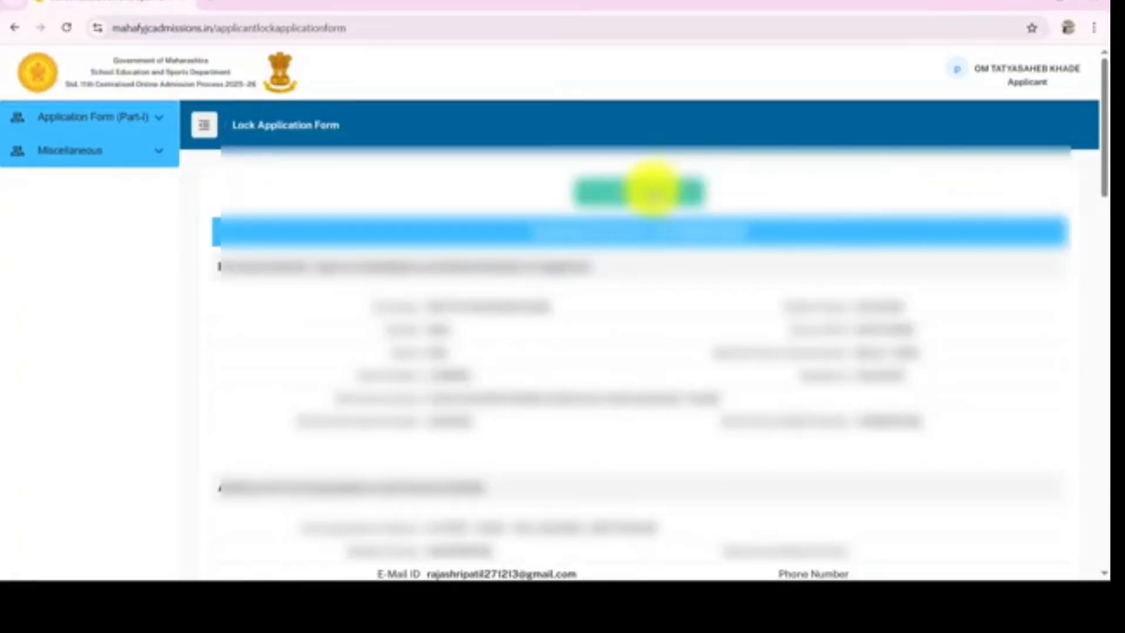
scroll(702, 237, down, 20)
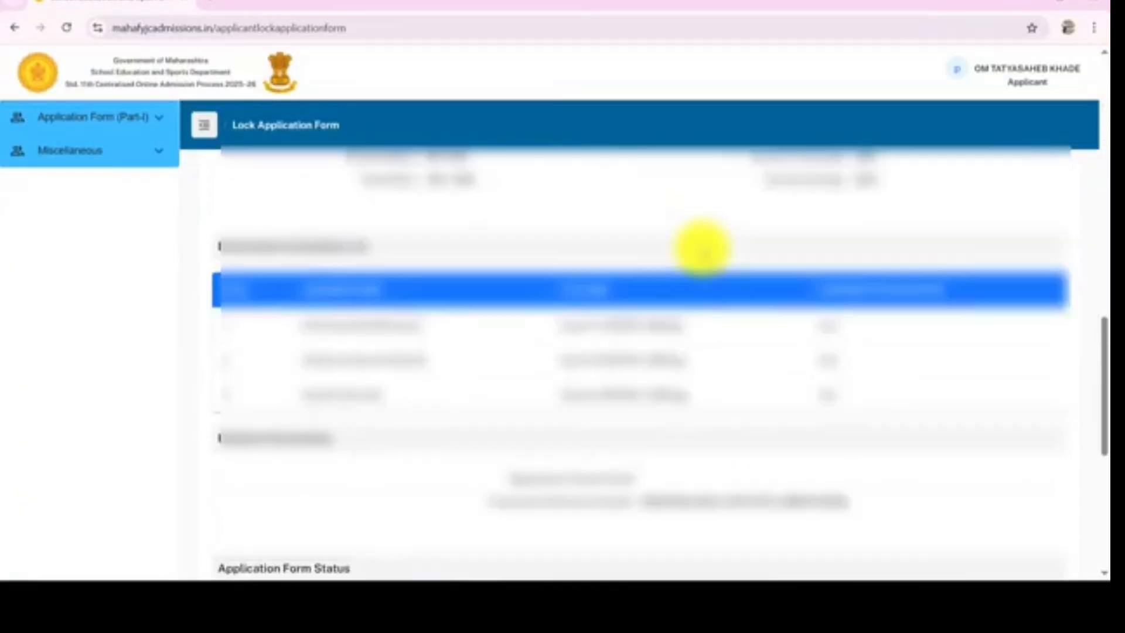
scroll(702, 253, down, 1)
scroll(702, 253, up, 6)
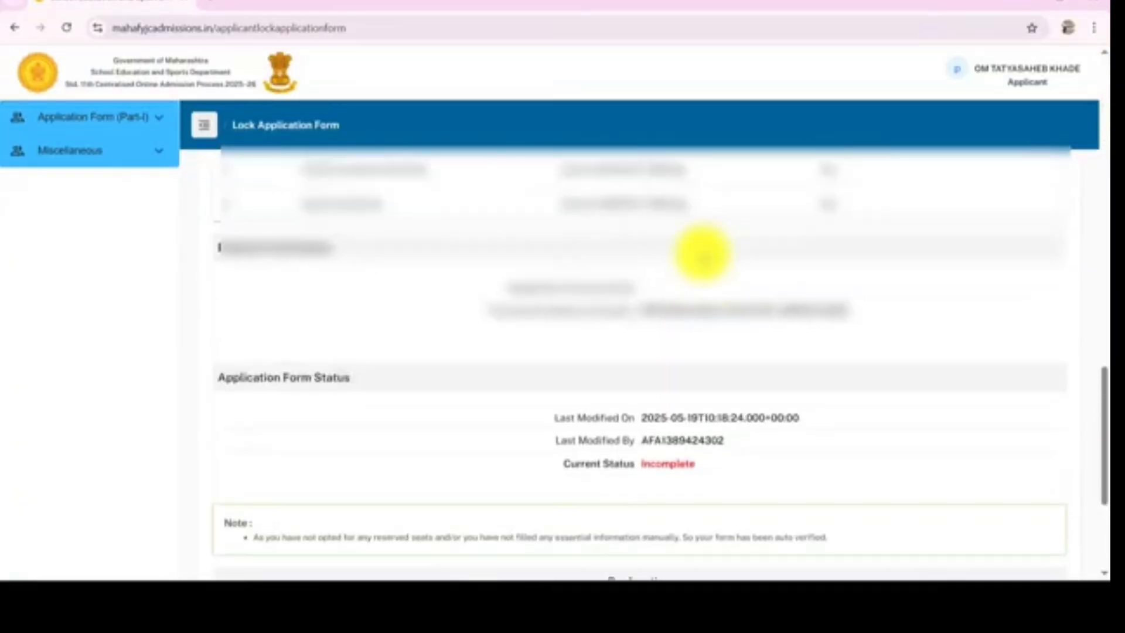
Tick the declaration agreement at the bottom of the form and lock the application form
scroll(705, 256, down, 5)
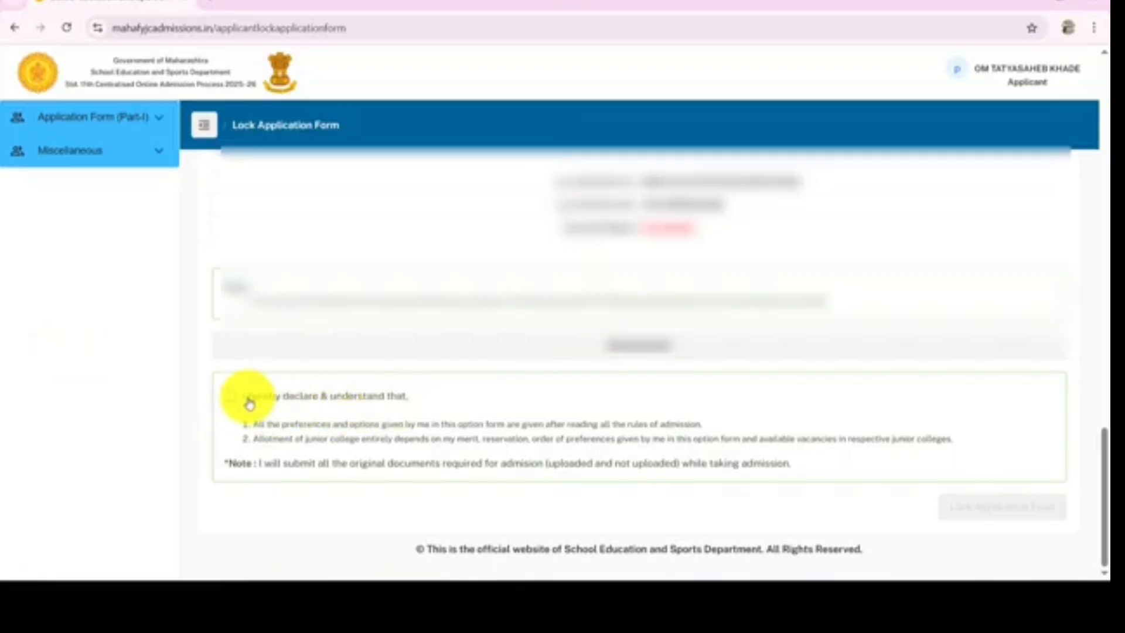
click(230, 397)
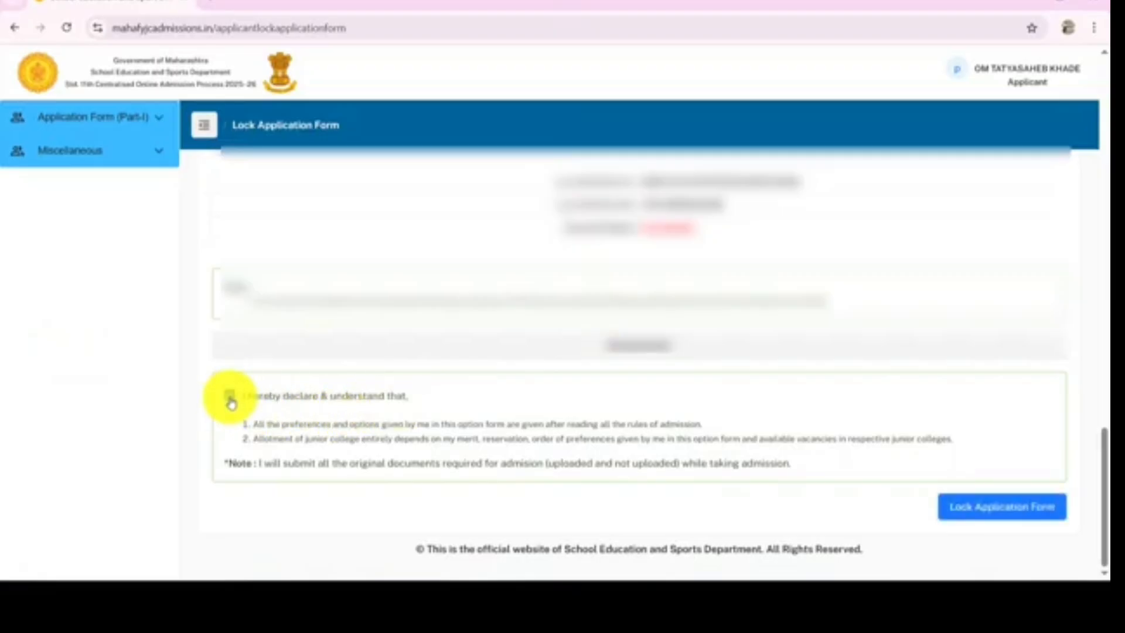
click(231, 399)
click(231, 399)
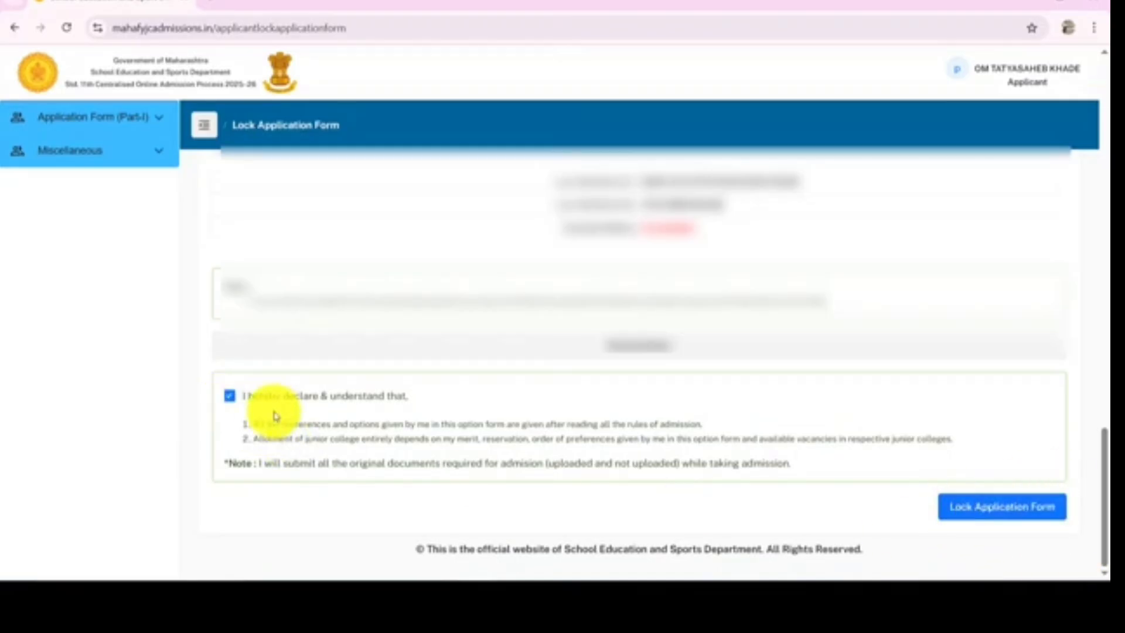
click(230, 399)
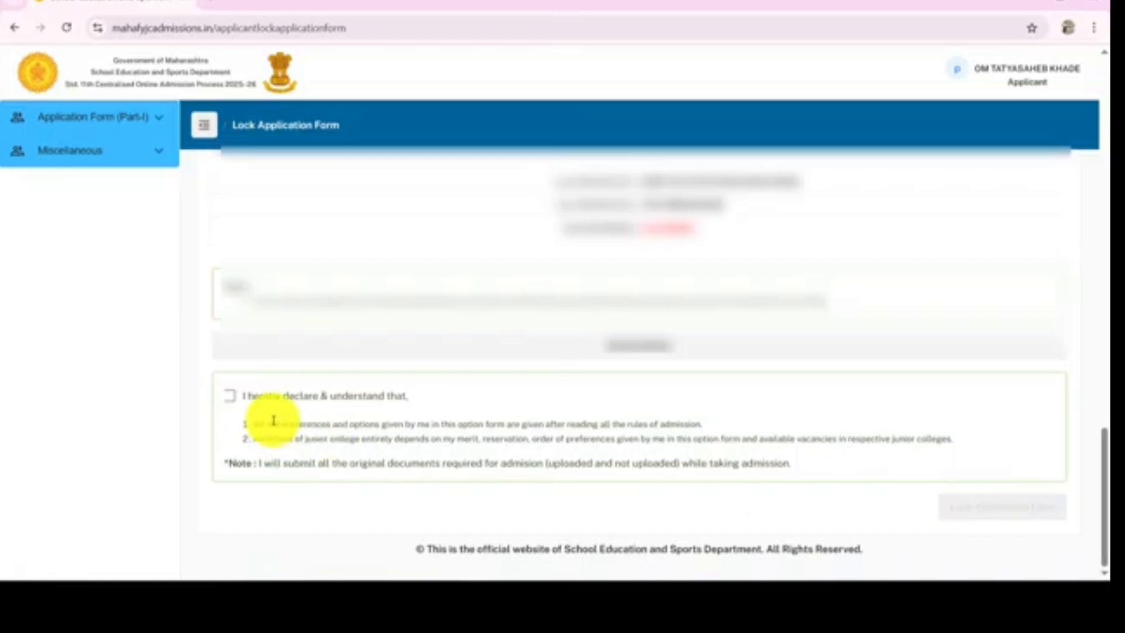
click(229, 398)
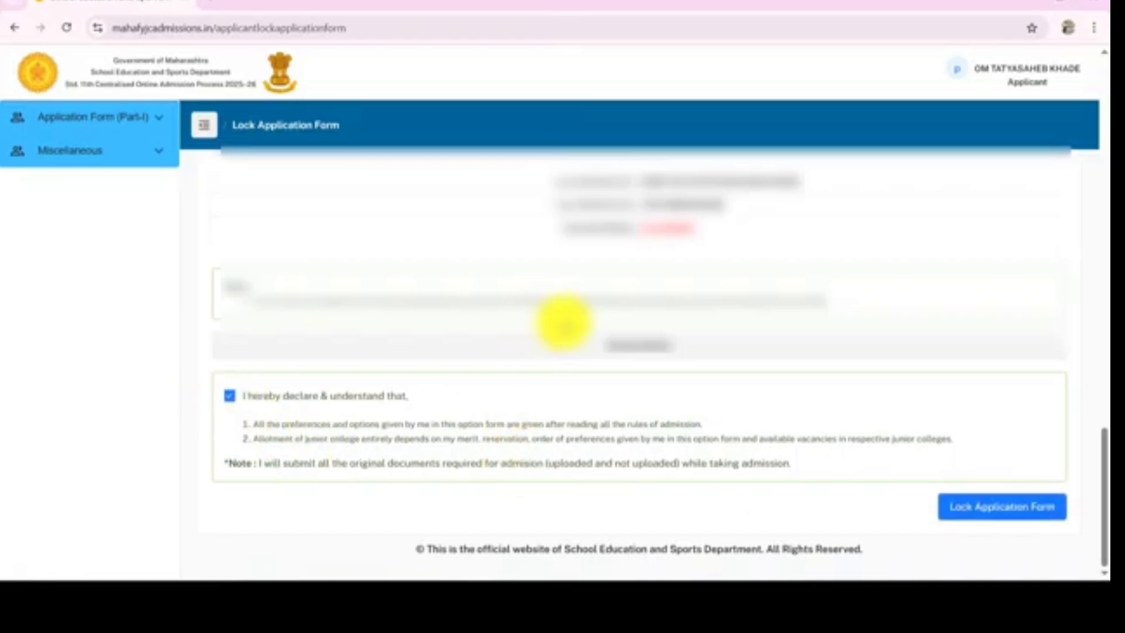
click(1012, 516)
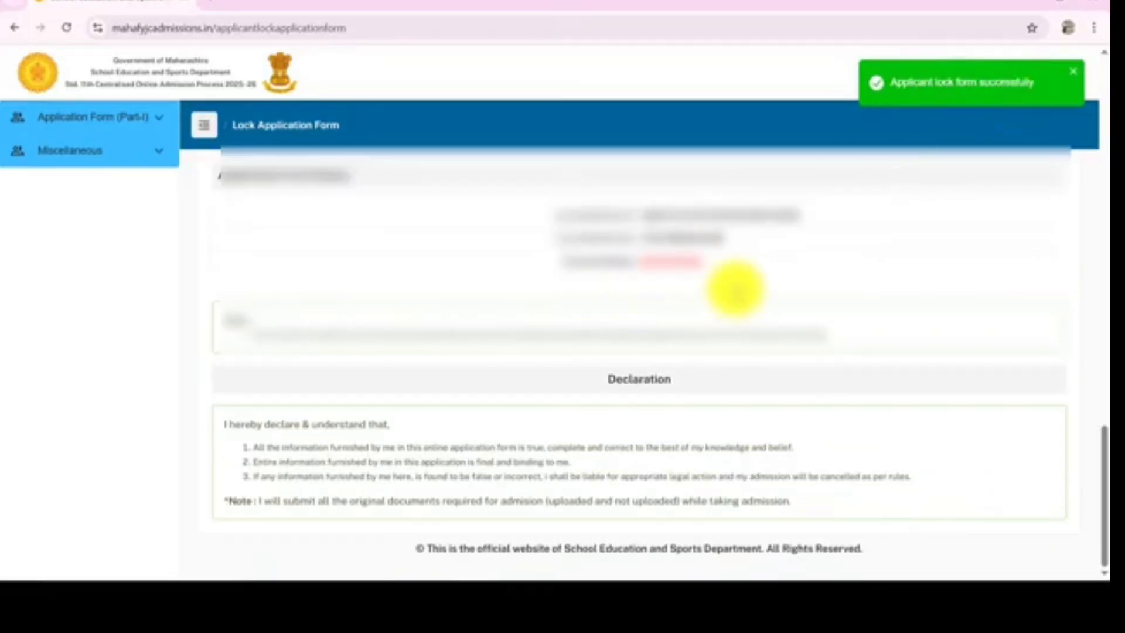
Review the locked application form from top to bottom and expand the Application Form (Part-I) menu
scroll(700, 308, up, 6)
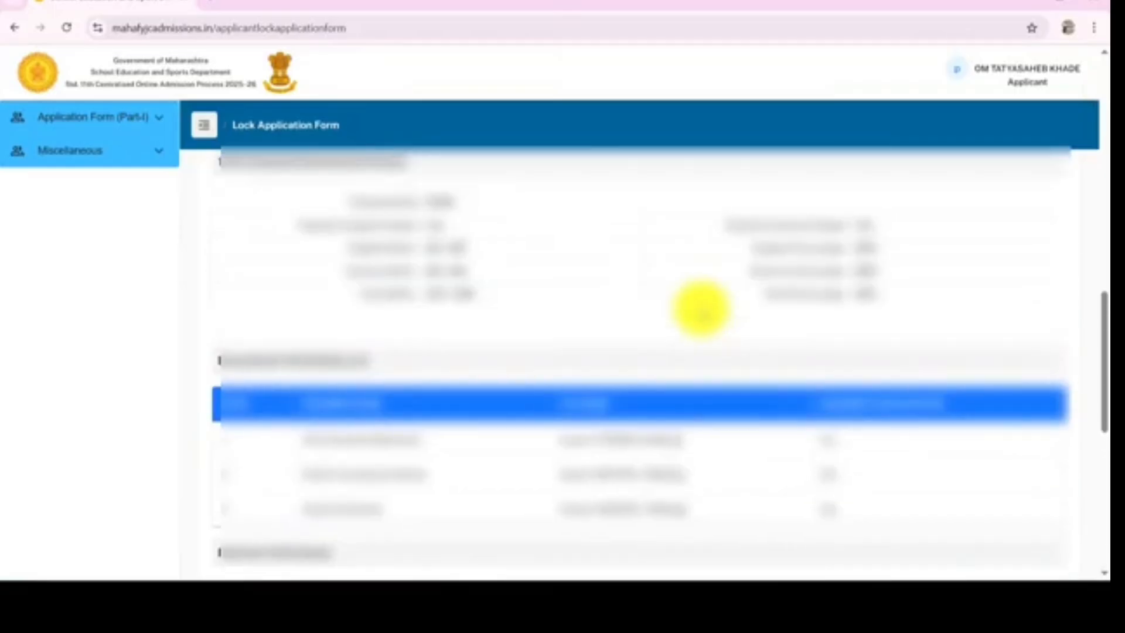
scroll(701, 307, up, 10)
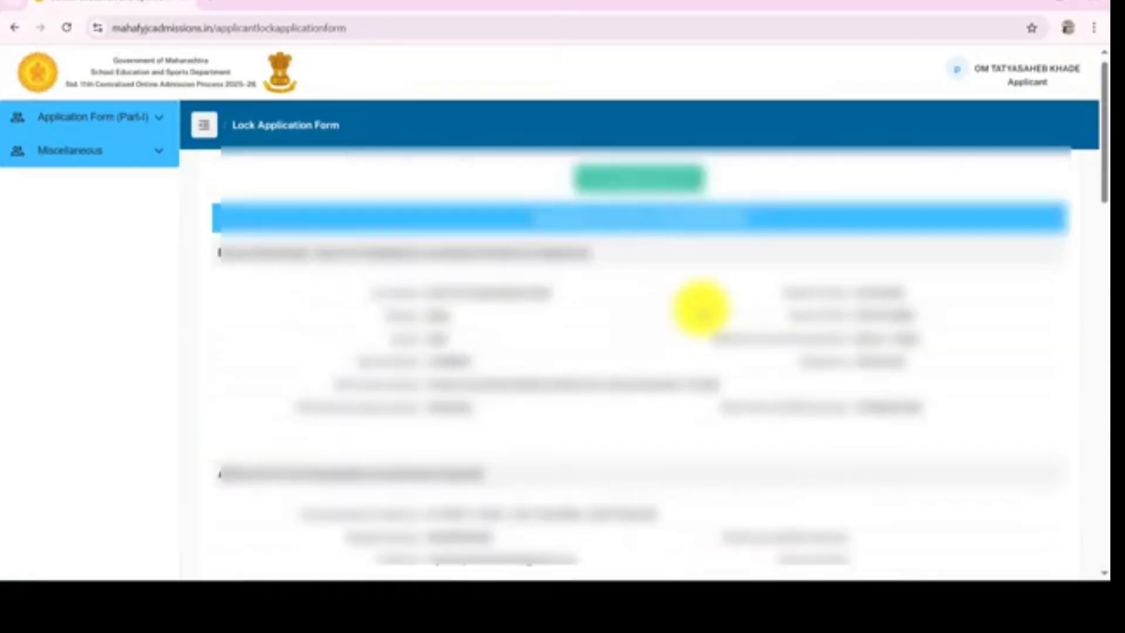
scroll(700, 309, up, 1)
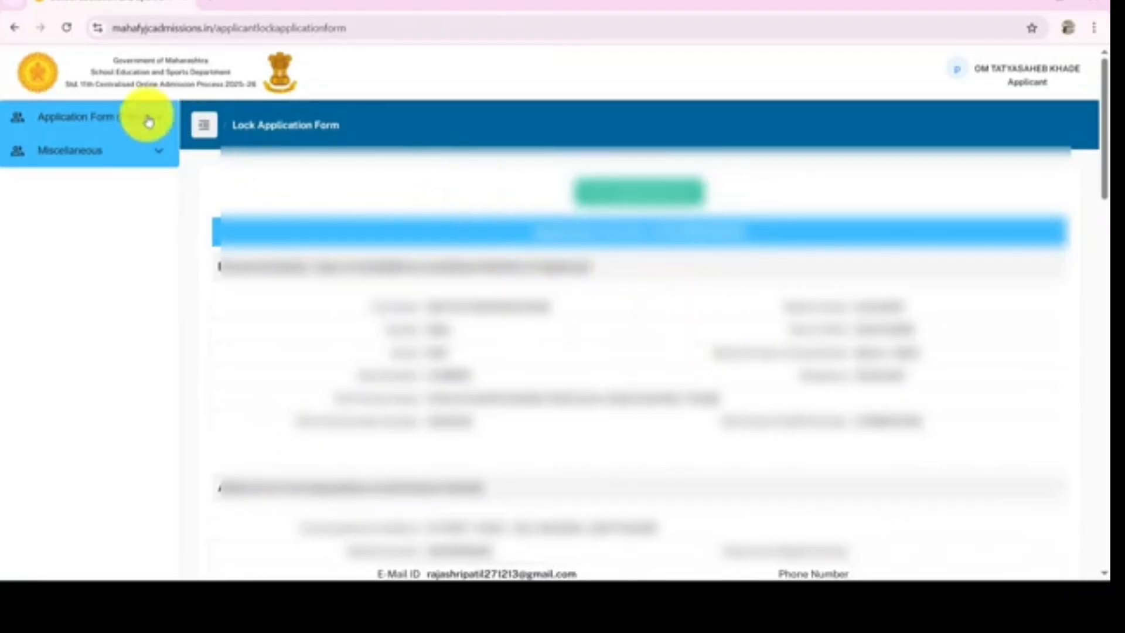
click(166, 123)
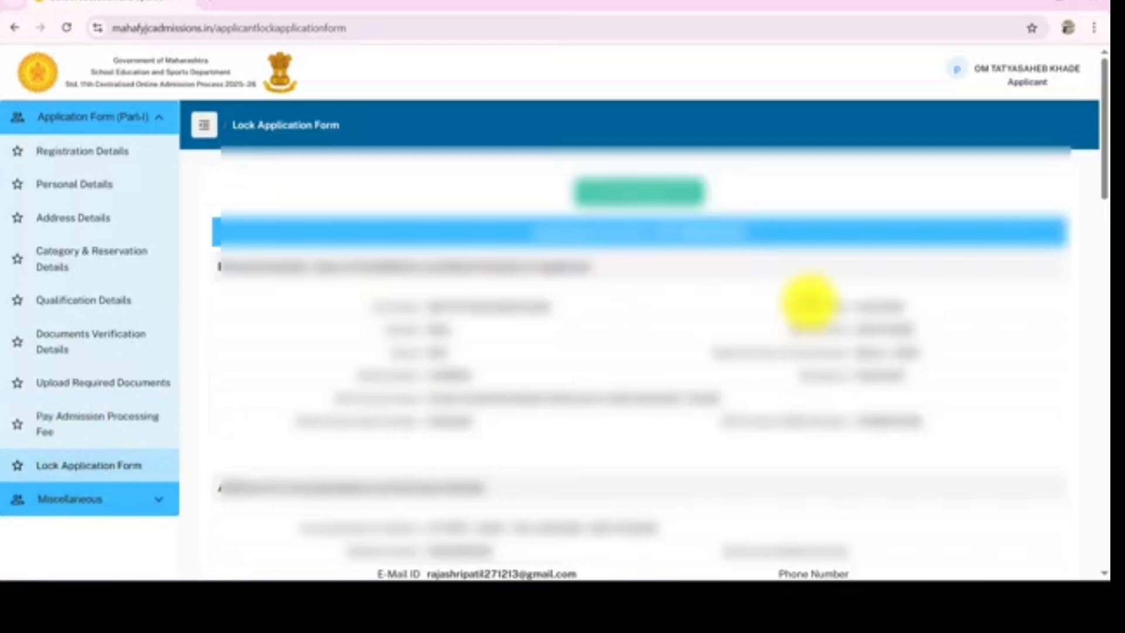
scroll(806, 302, down, 10)
scroll(800, 302, down, 10)
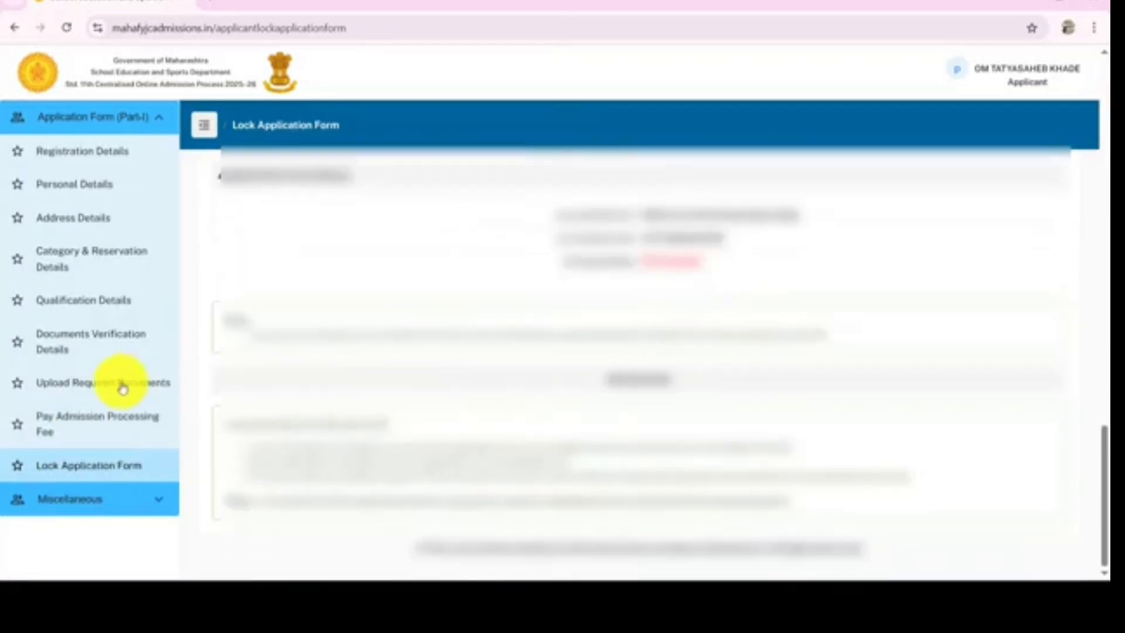